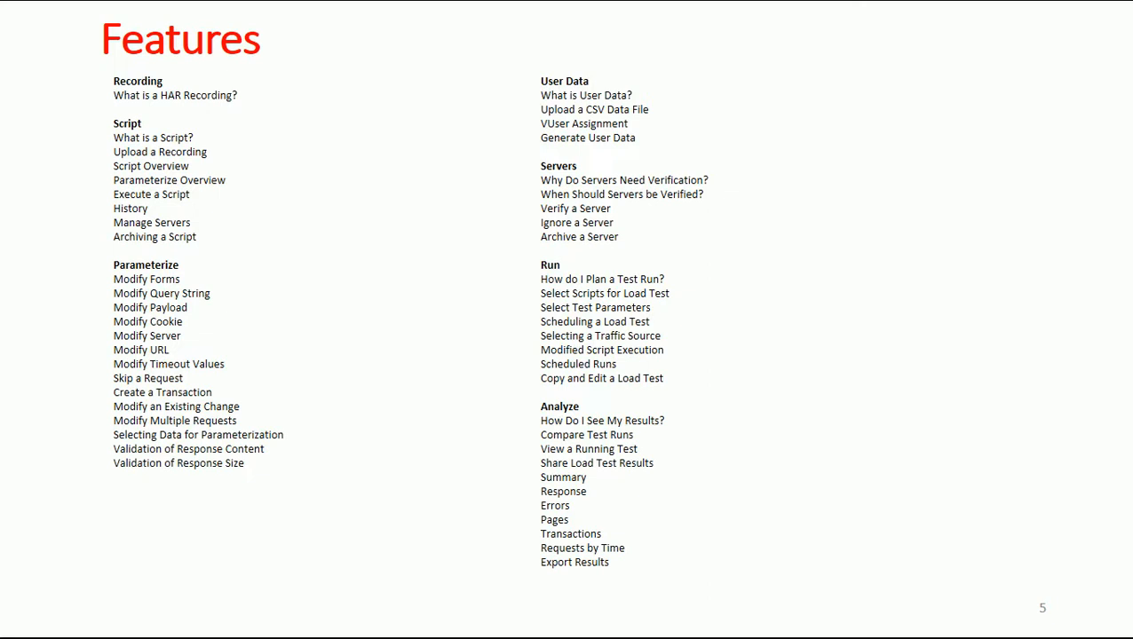
End the slide show and close the Performance Testing presentation in PowerPoint
key(Right)
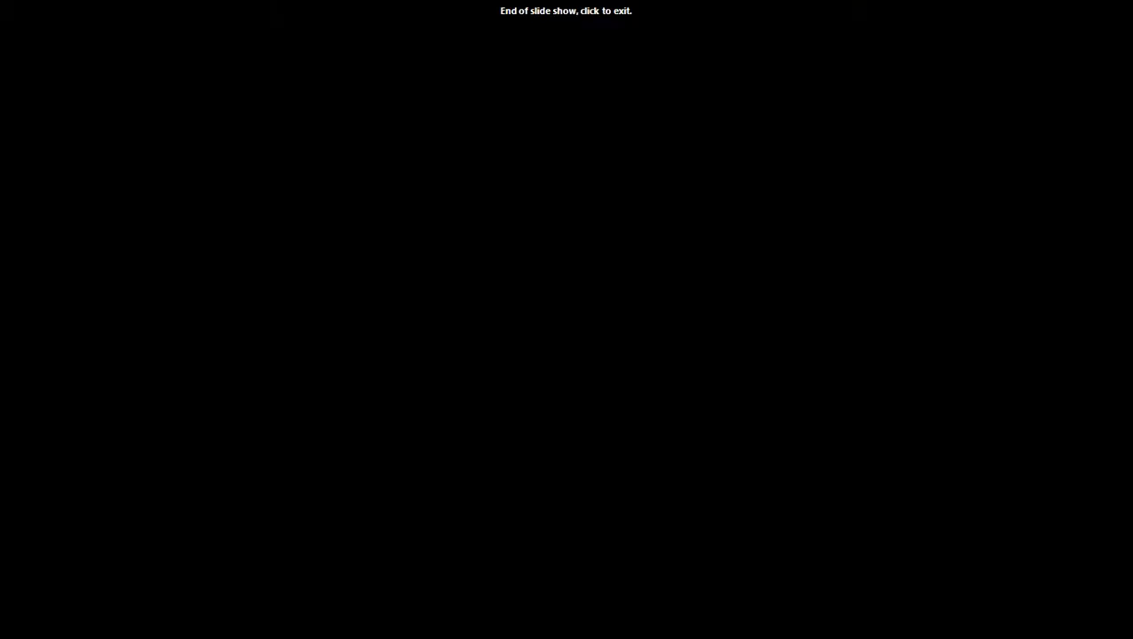
click(923, 561)
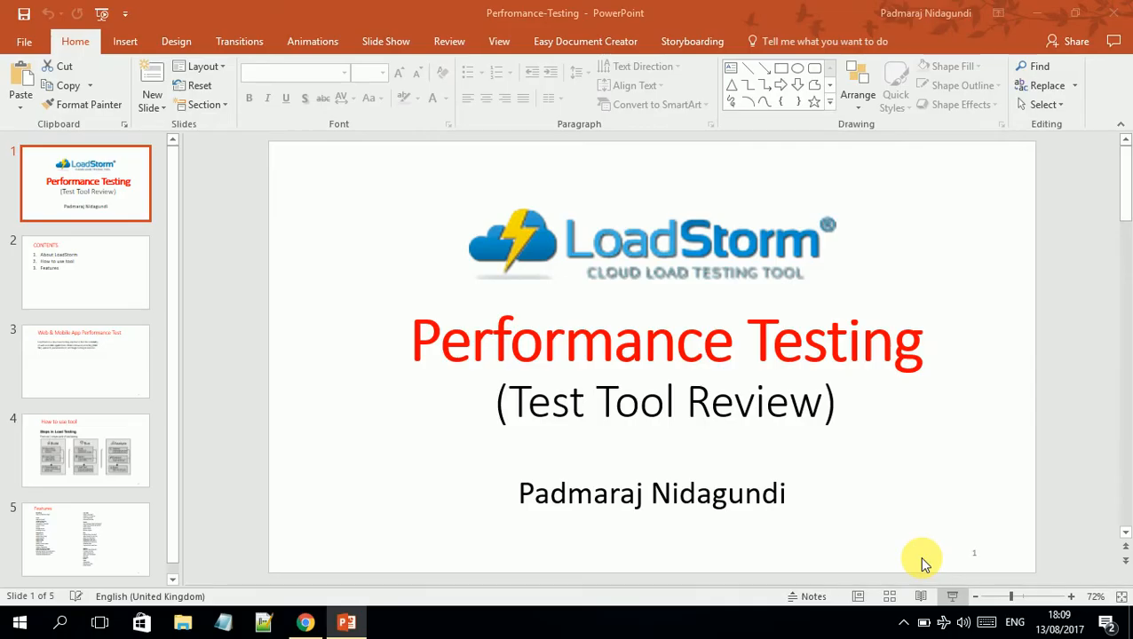
click(1119, 9)
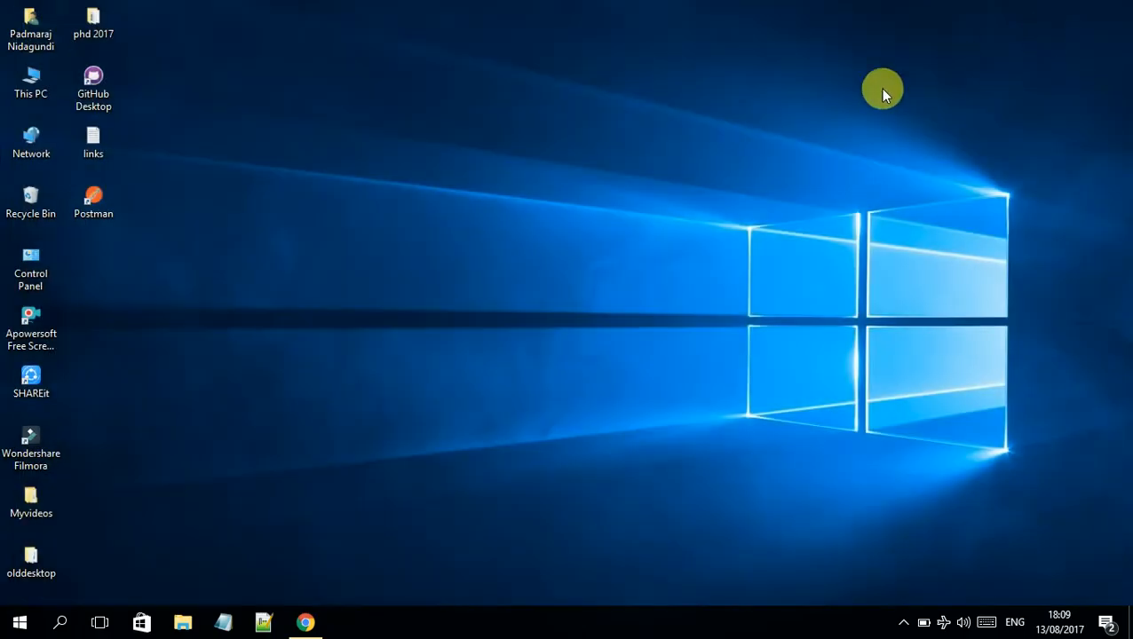
Launch Chrome and reload the loadstorm.com home page
click(302, 621)
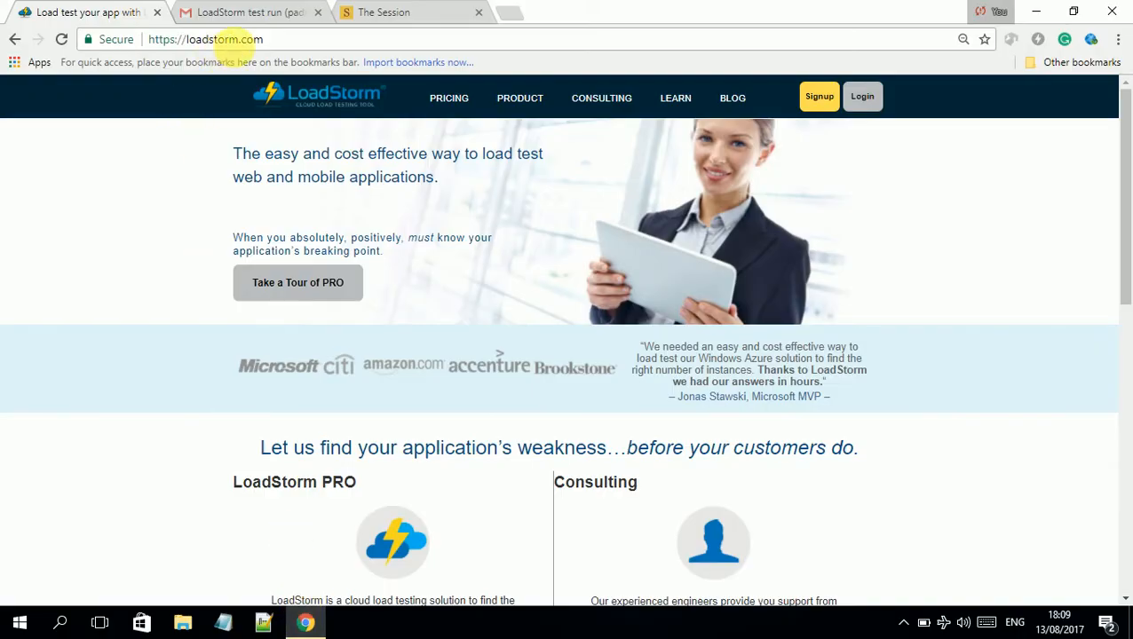
click(277, 39)
click(292, 39)
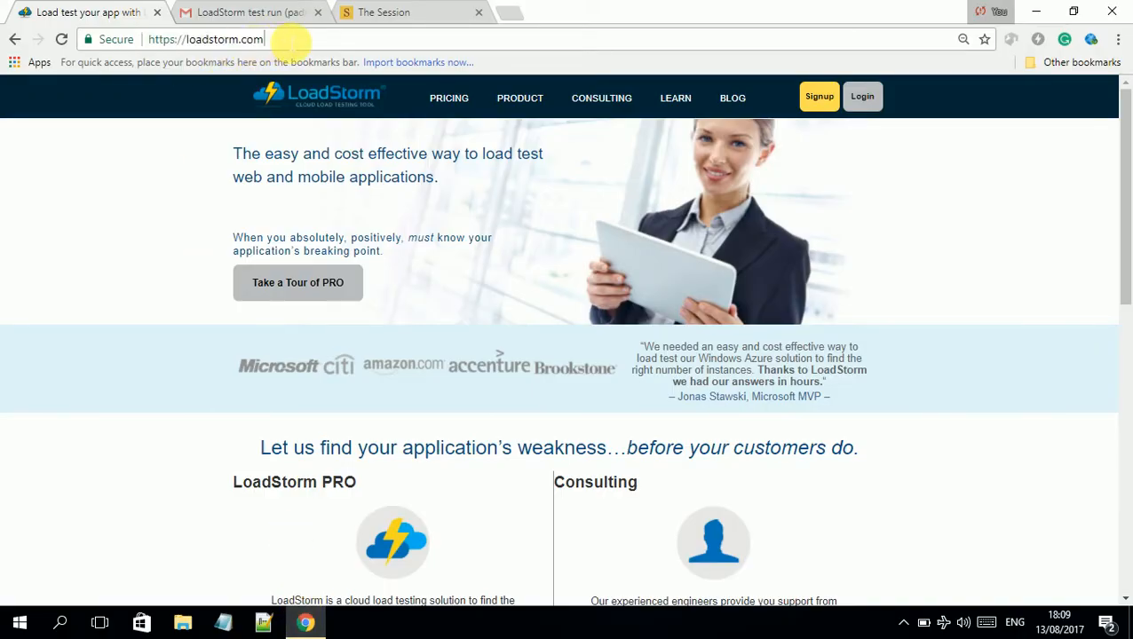
key(Return)
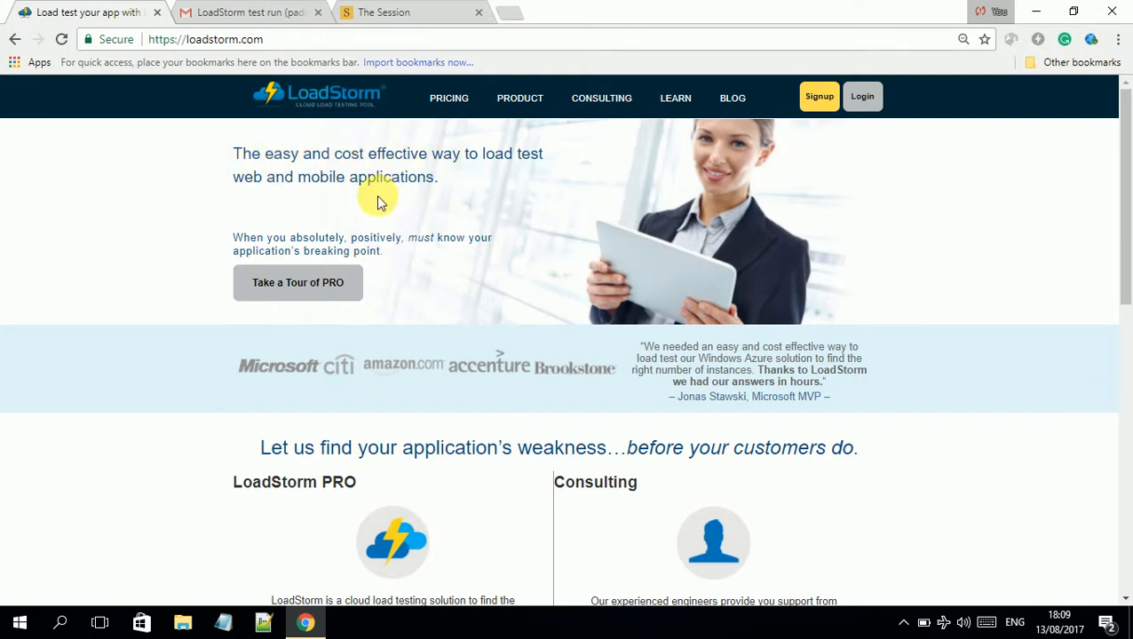
Go to Product Info and scroll through the LoadStorm PRO page and back to the top
scroll(368, 190, down, 3)
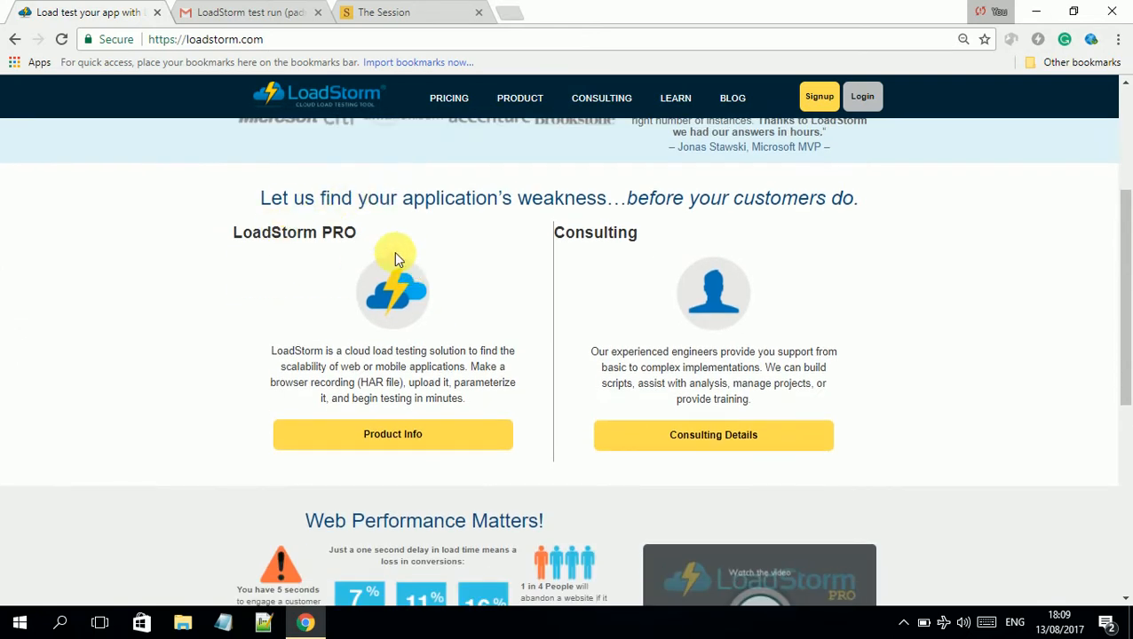
click(390, 440)
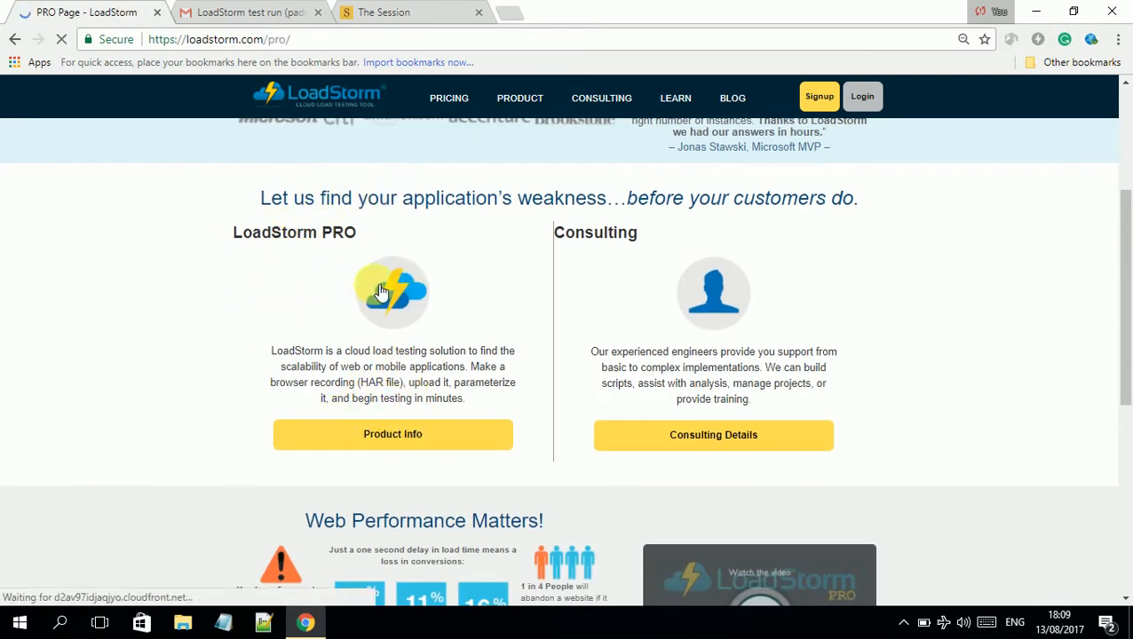
scroll(324, 397, down, 1)
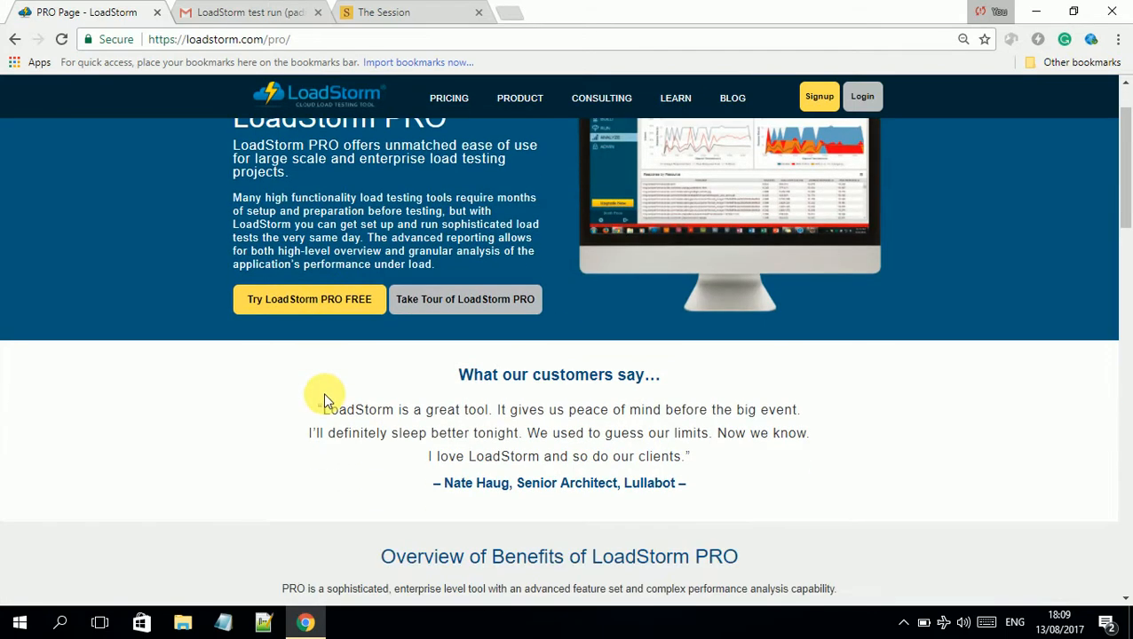
scroll(447, 384, down, 7)
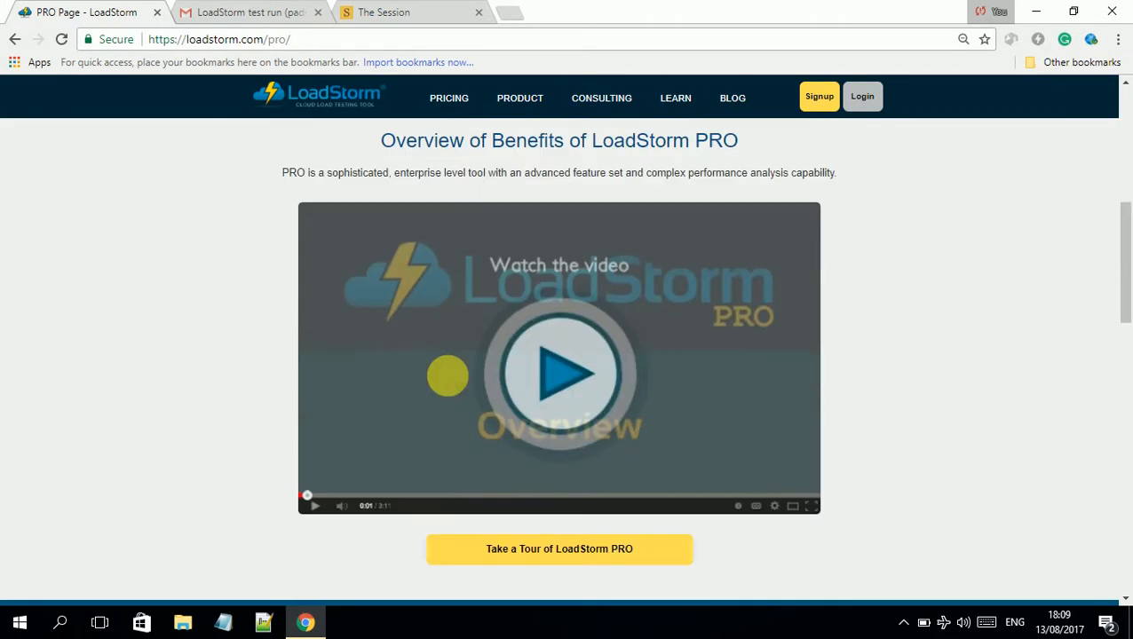
scroll(442, 371, down, 2)
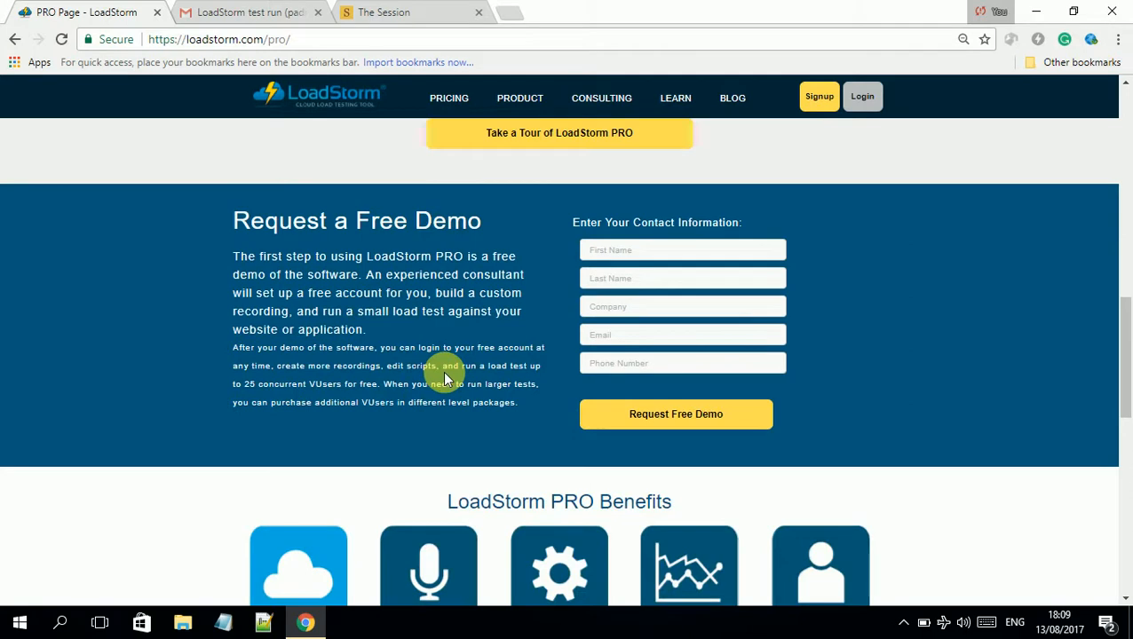
scroll(510, 325, down, 1)
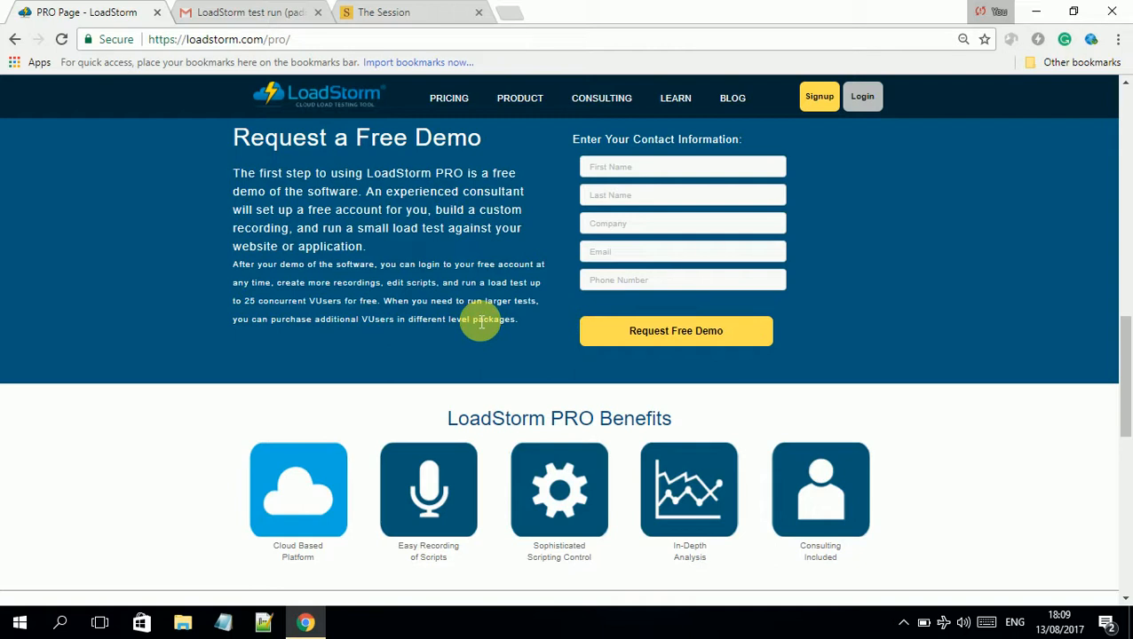
scroll(481, 322, down, 1)
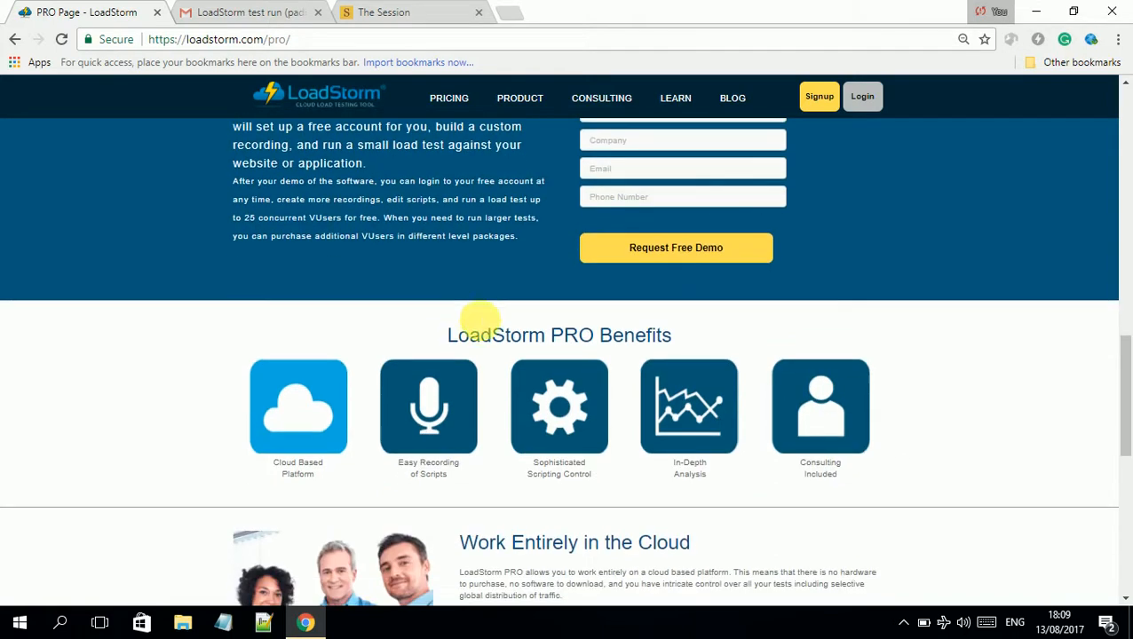
scroll(473, 320, down, 1)
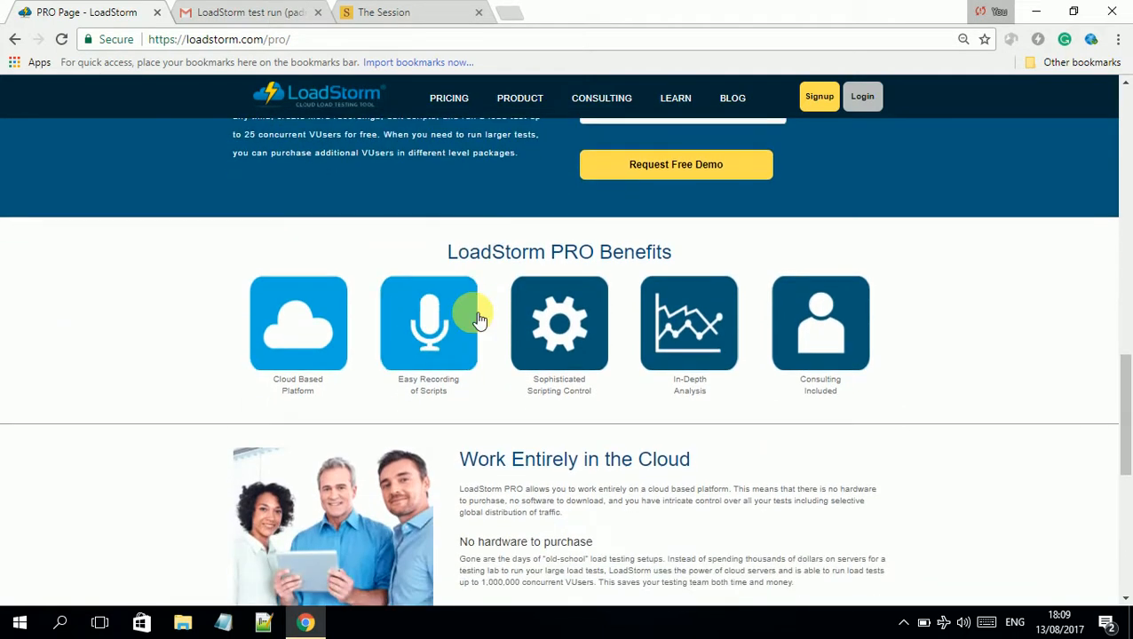
scroll(473, 320, down, 2)
scroll(474, 319, down, 3)
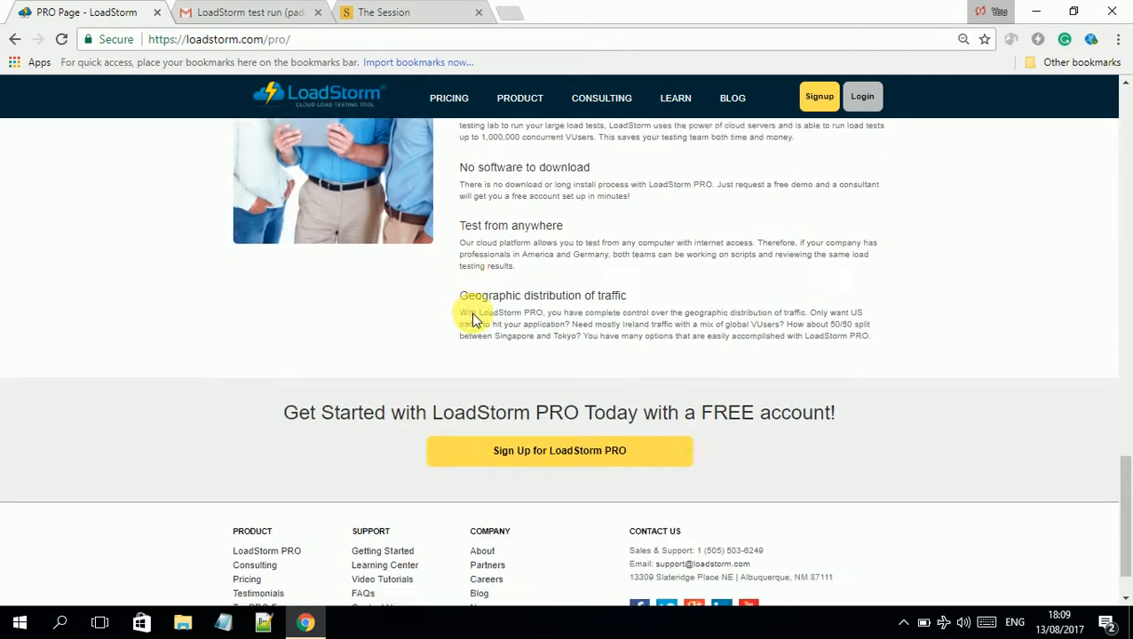
scroll(474, 320, down, 1)
scroll(683, 285, up, 10)
scroll(683, 278, up, 7)
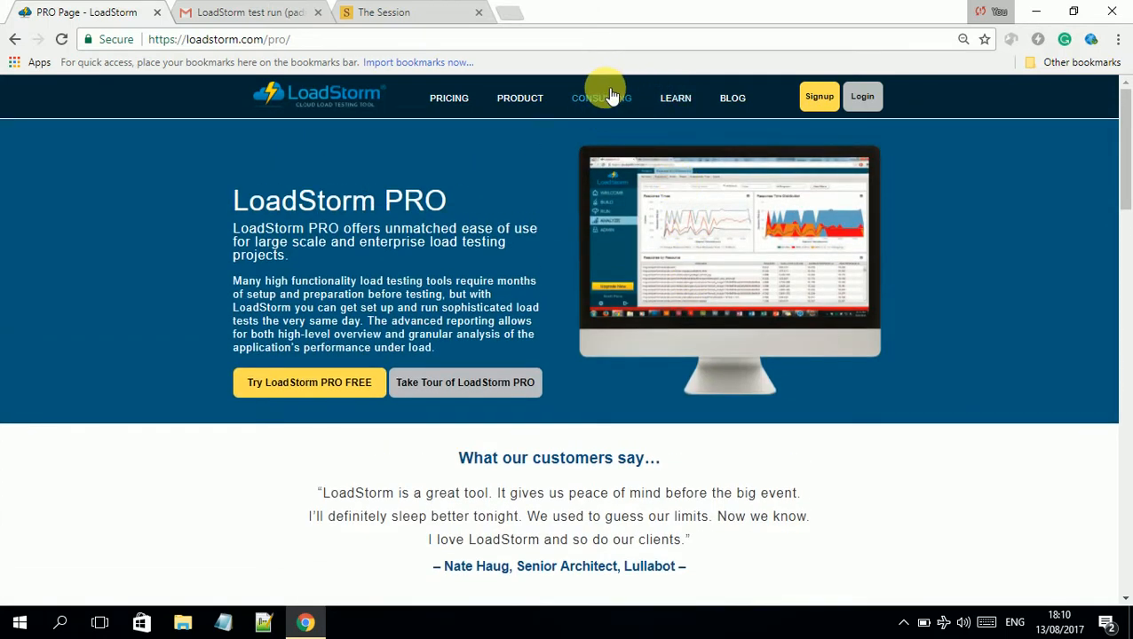
Browse the Consulting and Load Test Learning Materials pages, then return via the LoadStorm logo
click(623, 109)
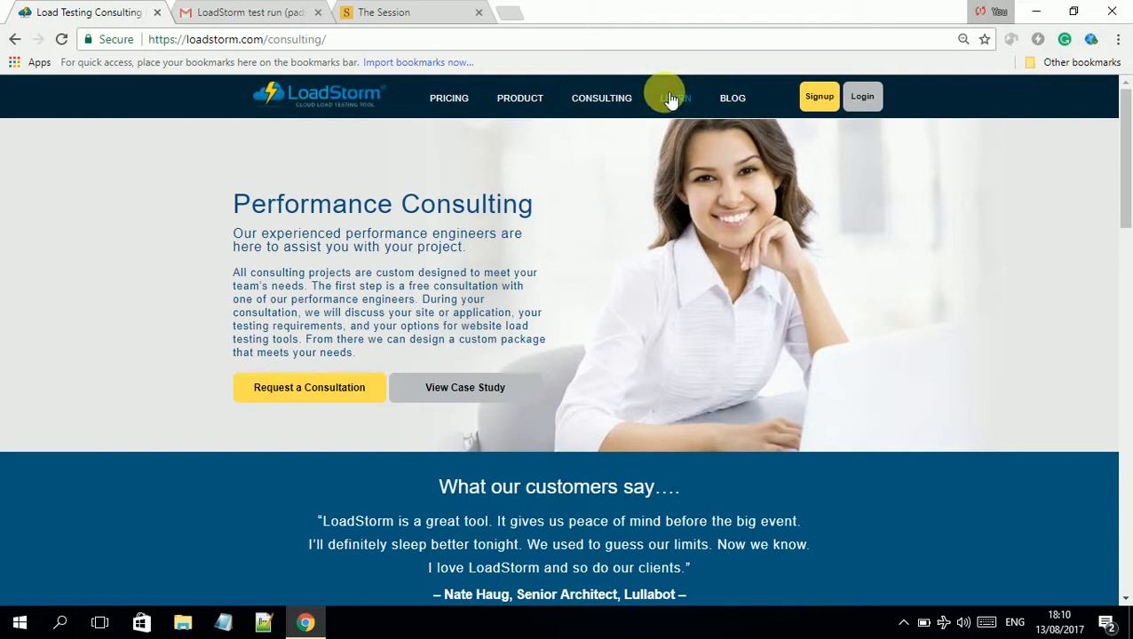
click(695, 98)
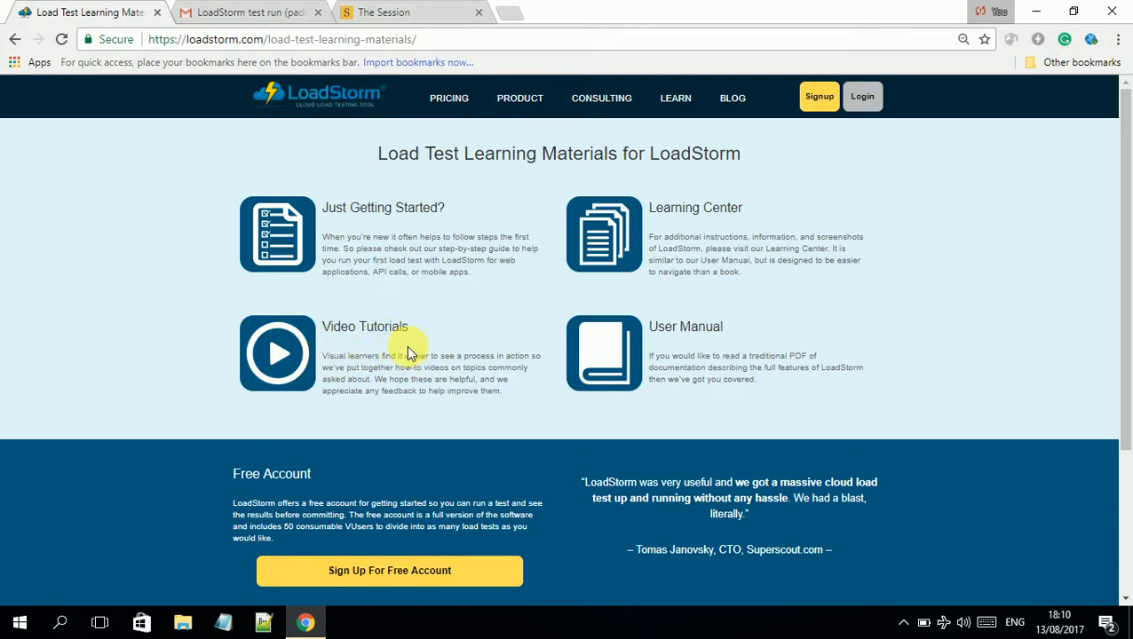
scroll(406, 345, down, 1)
scroll(406, 347, up, 1)
click(351, 91)
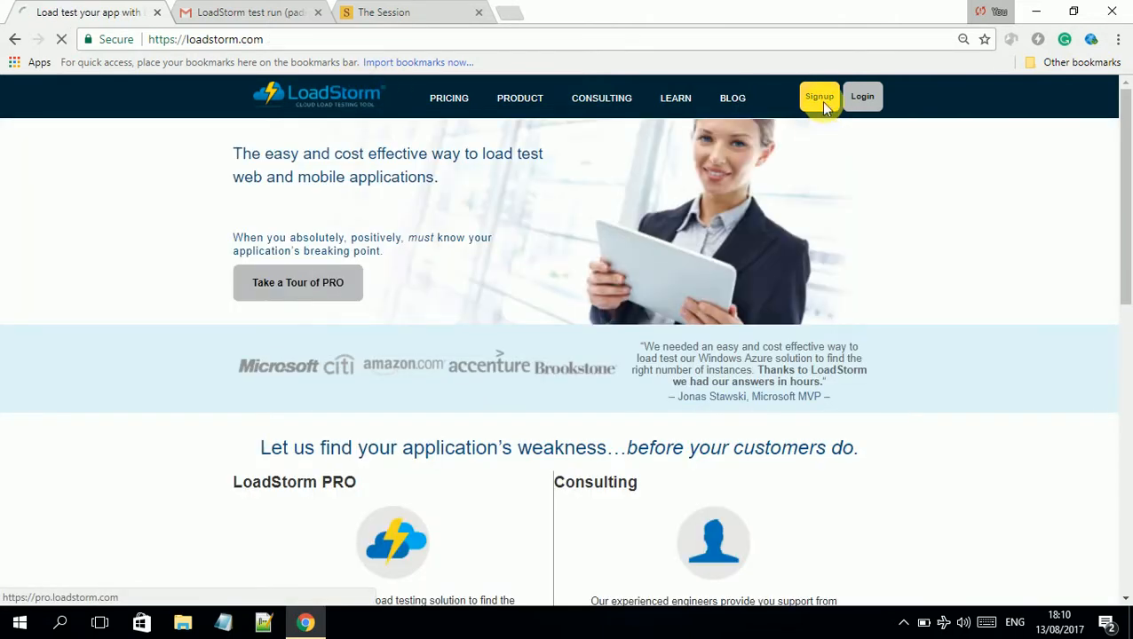
Look over the PRO sign-up form, then switch to the Log In page
click(824, 104)
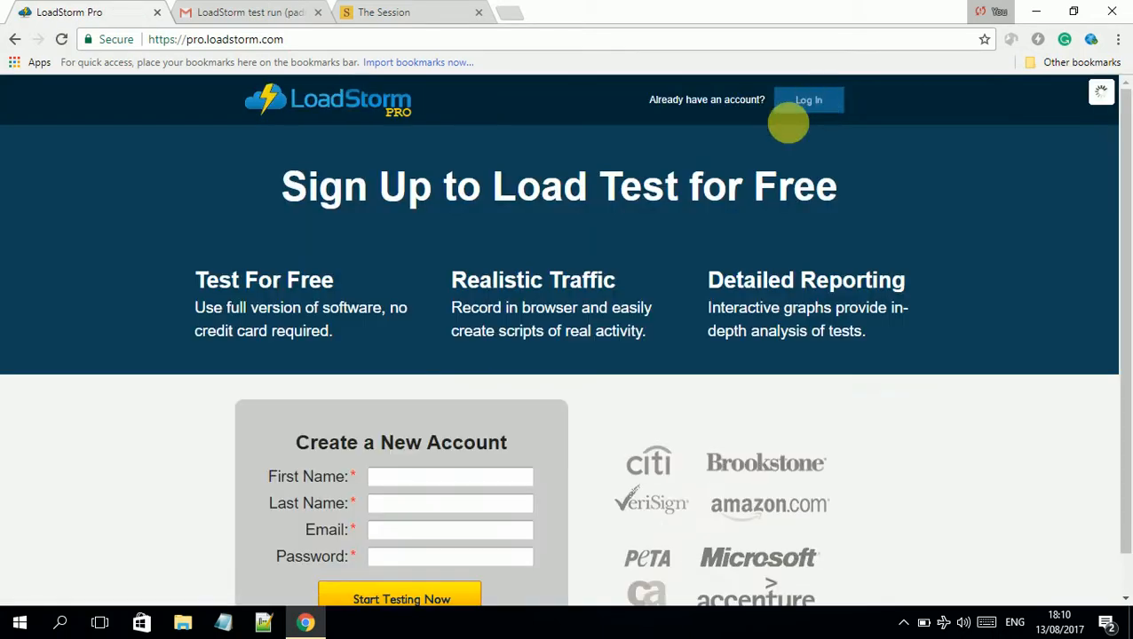
scroll(349, 493, down, 1)
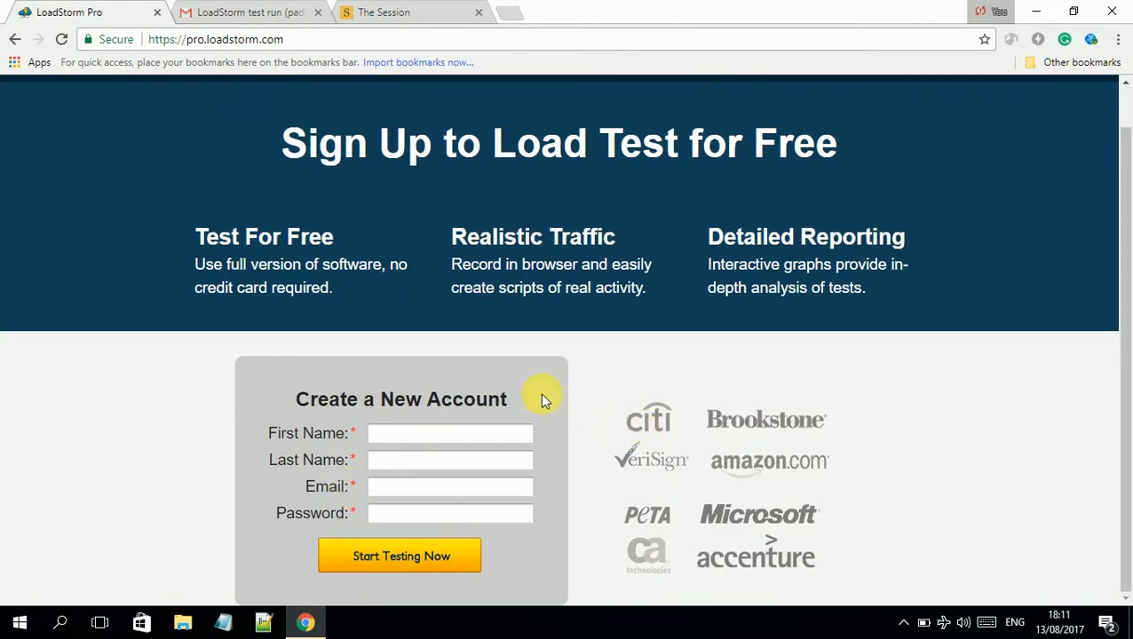
scroll(502, 452, up, 1)
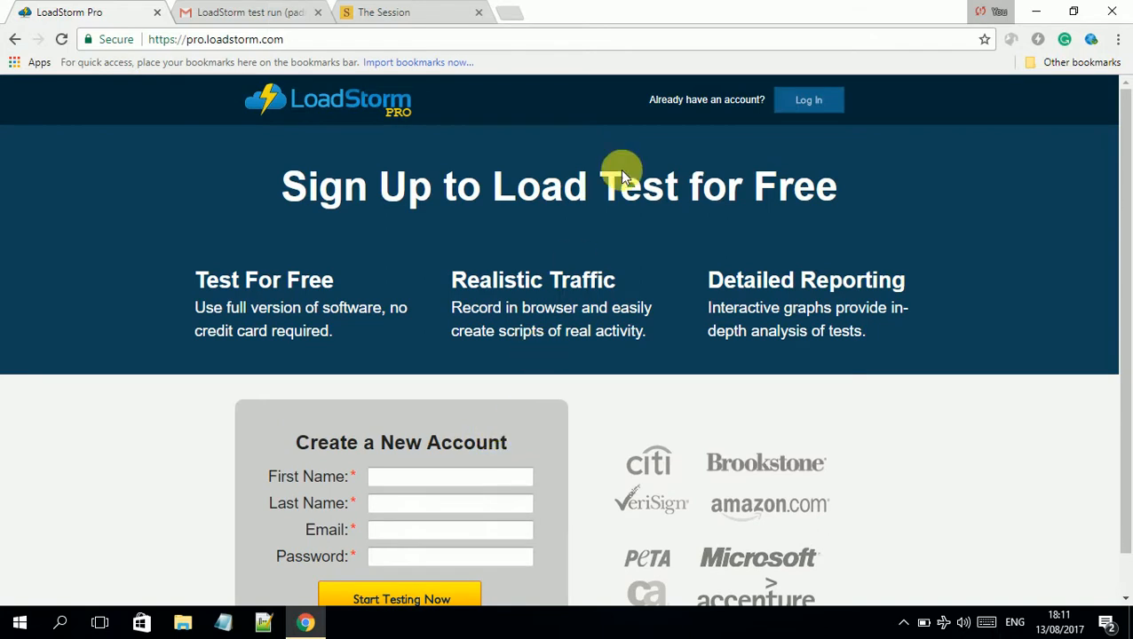
click(808, 105)
Enter the account e-mail address and password and submit the login
click(573, 355)
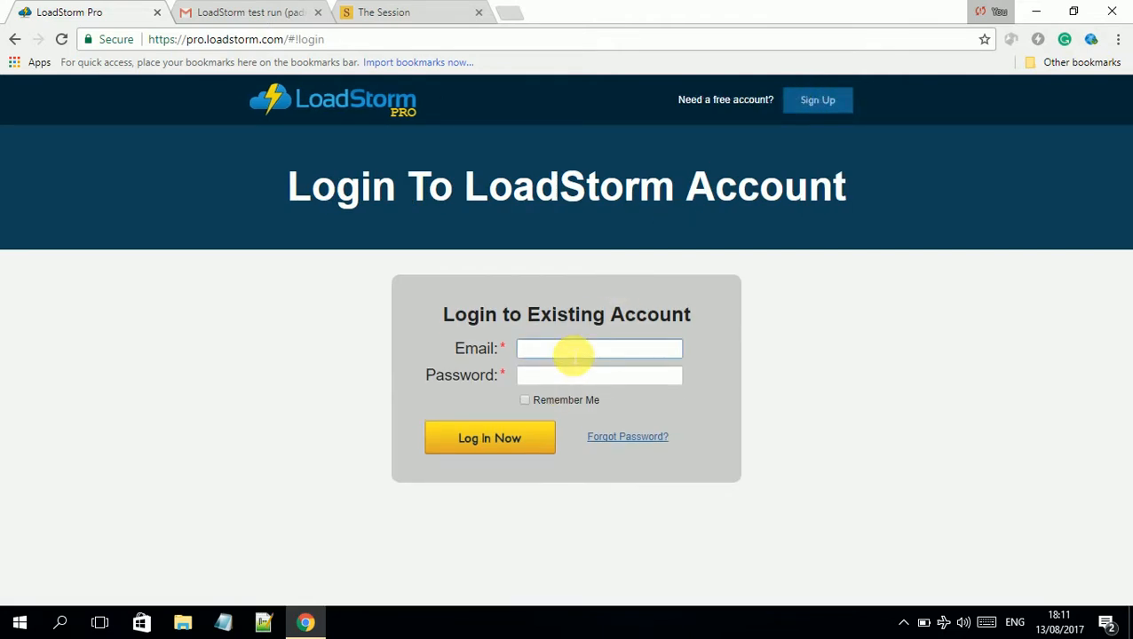
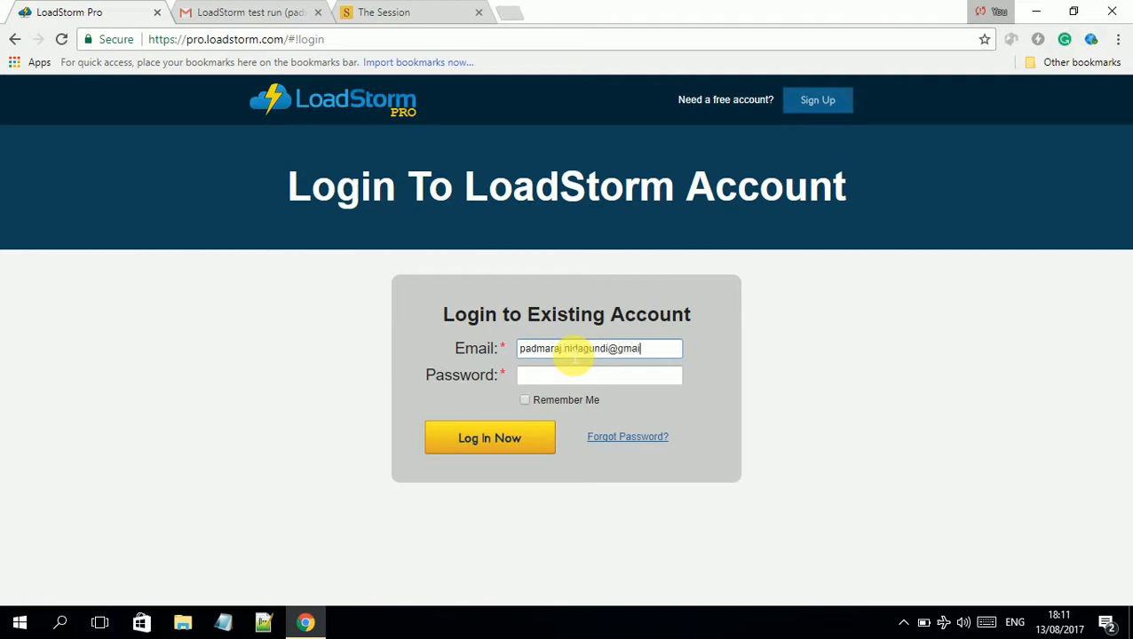
key(Tab)
text(••••••)
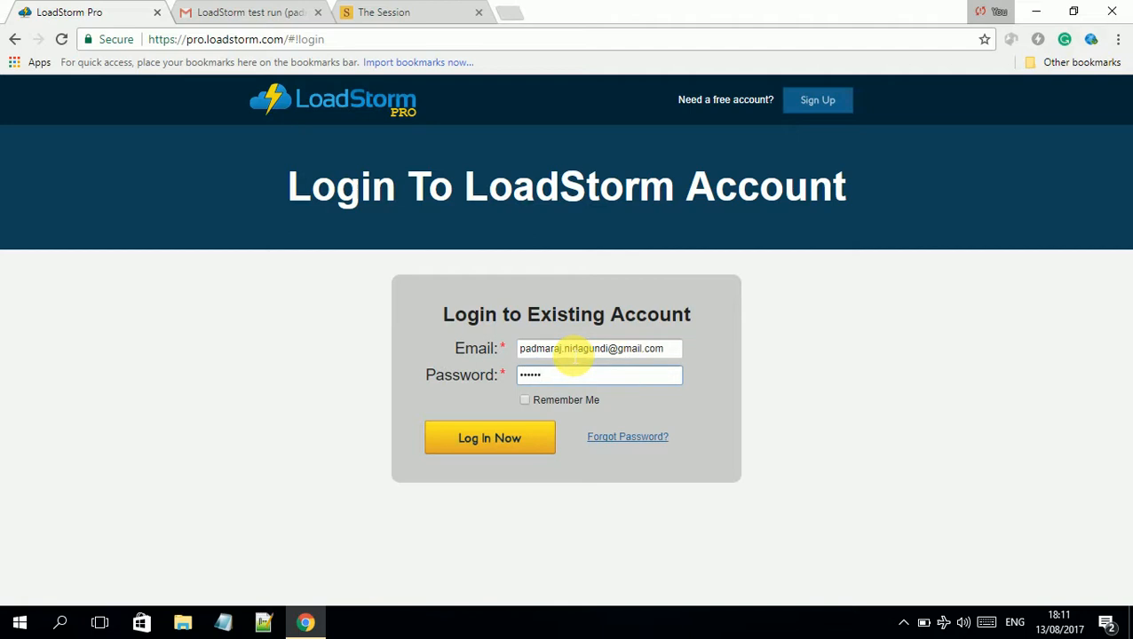
text(•)
key(Return)
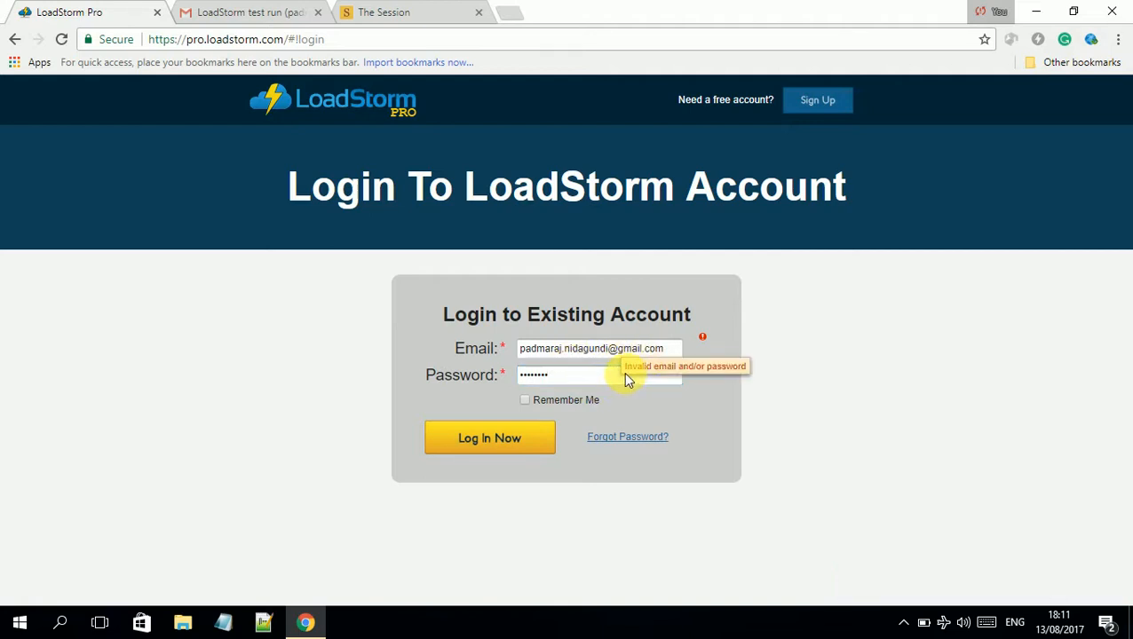
After the invalid-credentials error, retype the account password and log in again
drag(625, 372, 508, 376)
click(567, 378)
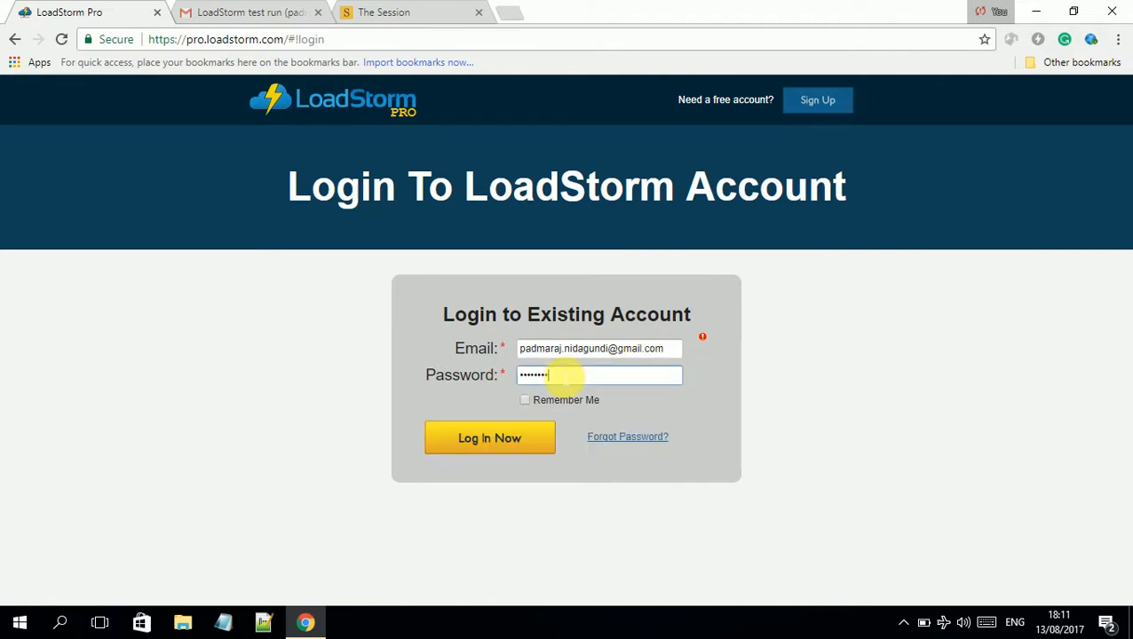
key(BackSpace)
key(BackSpace)
key(BackSpace)
key(BackSpace)
key(BackSpace)
key(BackSpace)
key(BackSpace)
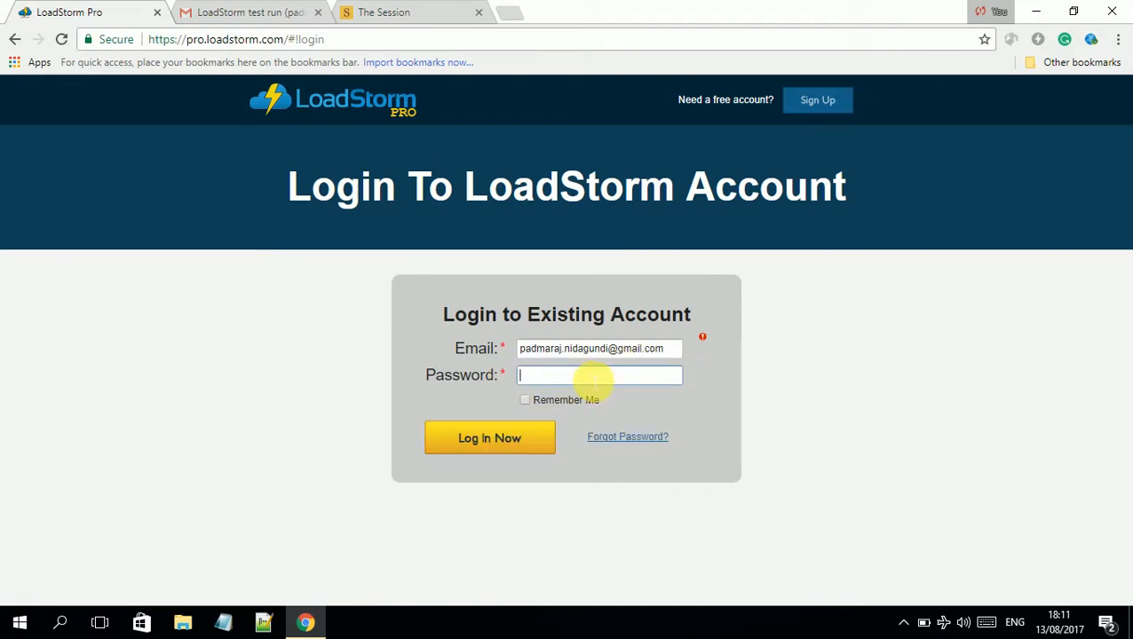
text(******)
key(Return)
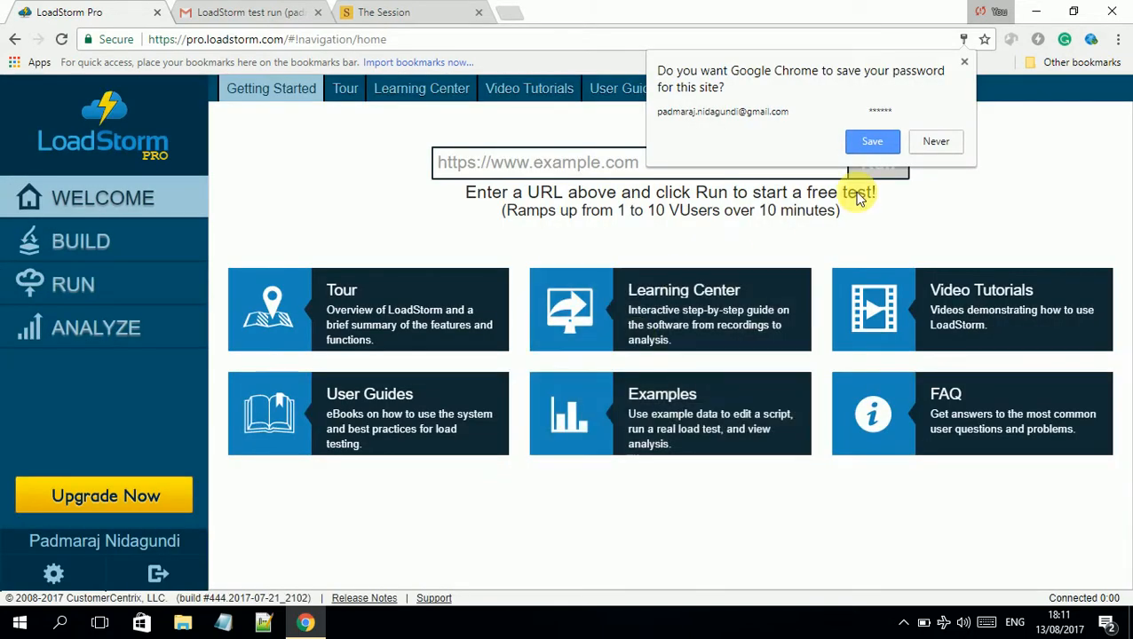
Accept Chrome's save-password prompt and deselect the address-bar URL
click(878, 141)
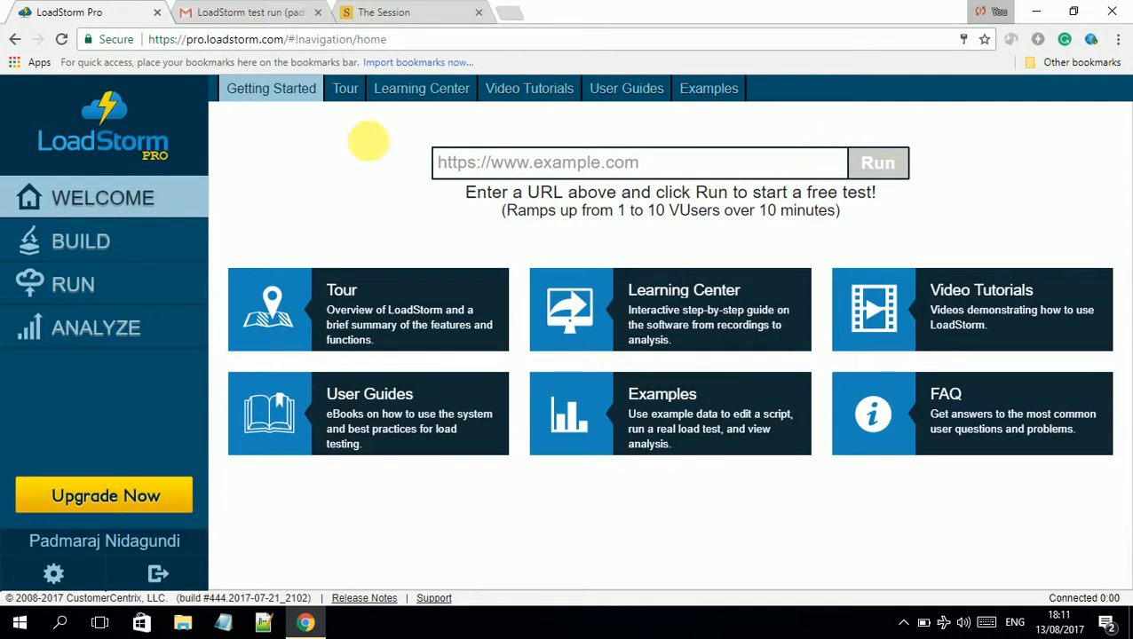
drag(148, 39, 397, 39)
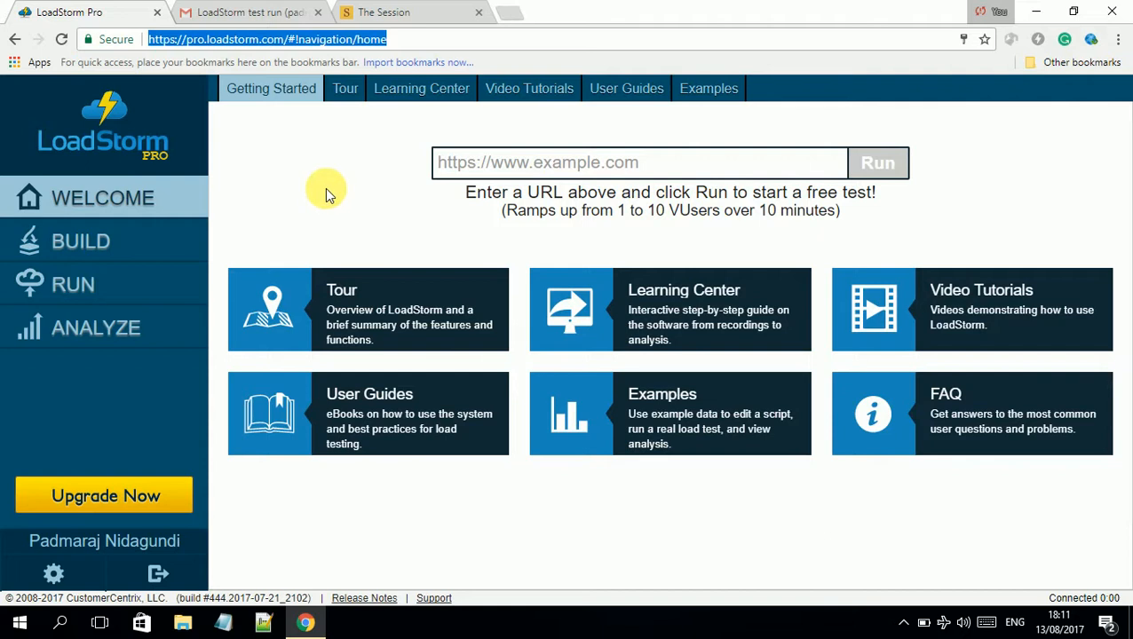
click(304, 159)
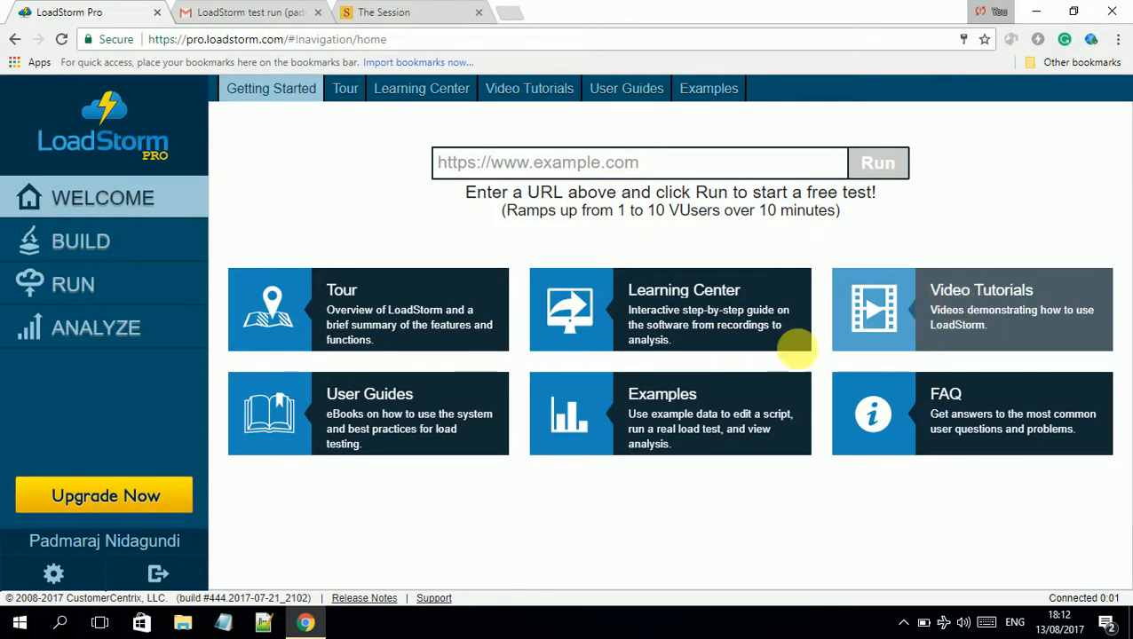
click(456, 189)
drag(456, 193, 851, 217)
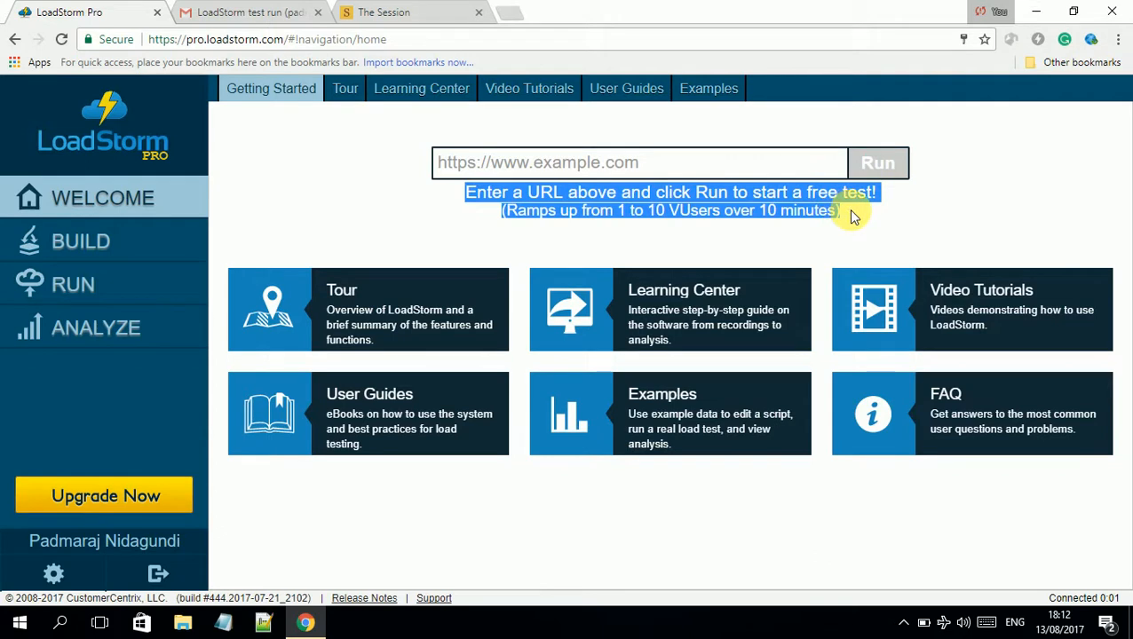
click(739, 220)
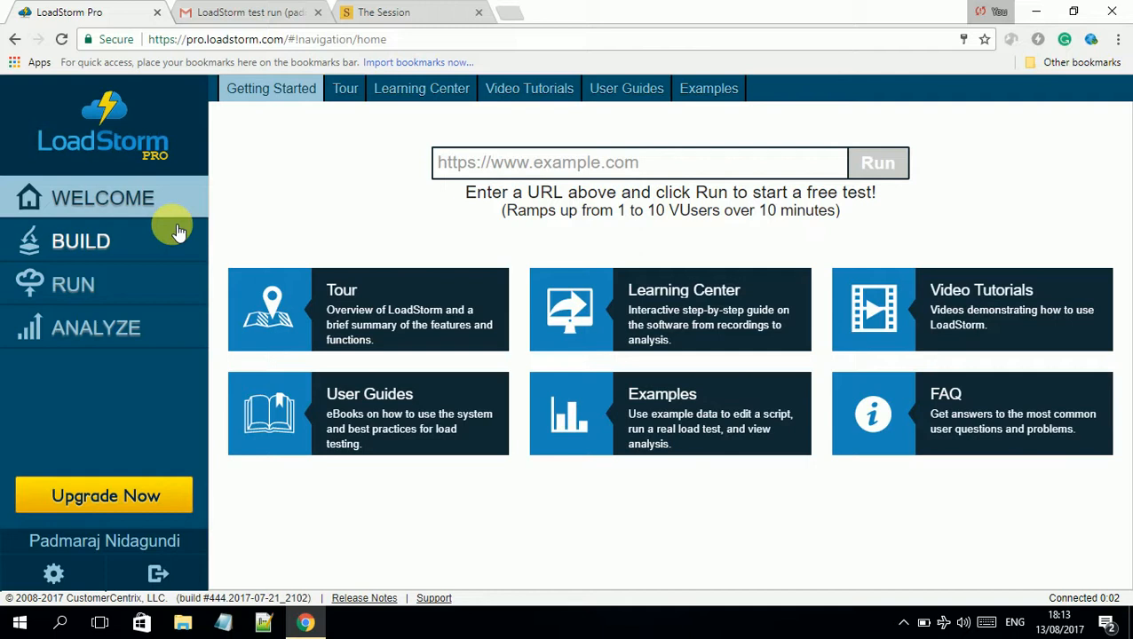
Switch to The Session tab and select then deselect the thesession.org address
click(384, 11)
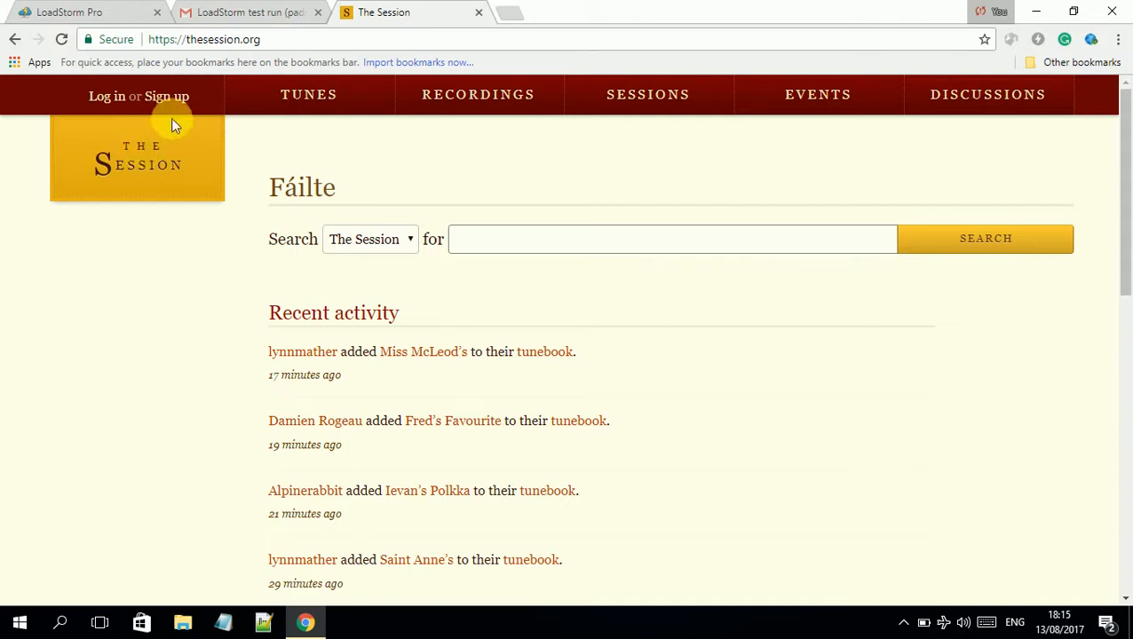
click(306, 40)
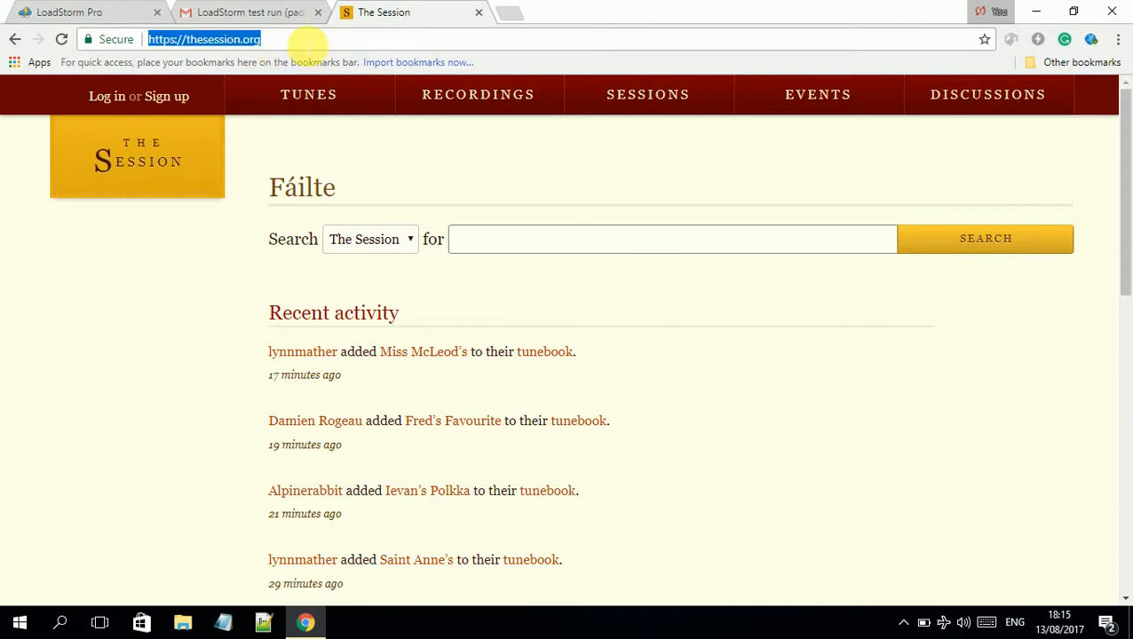
click(306, 40)
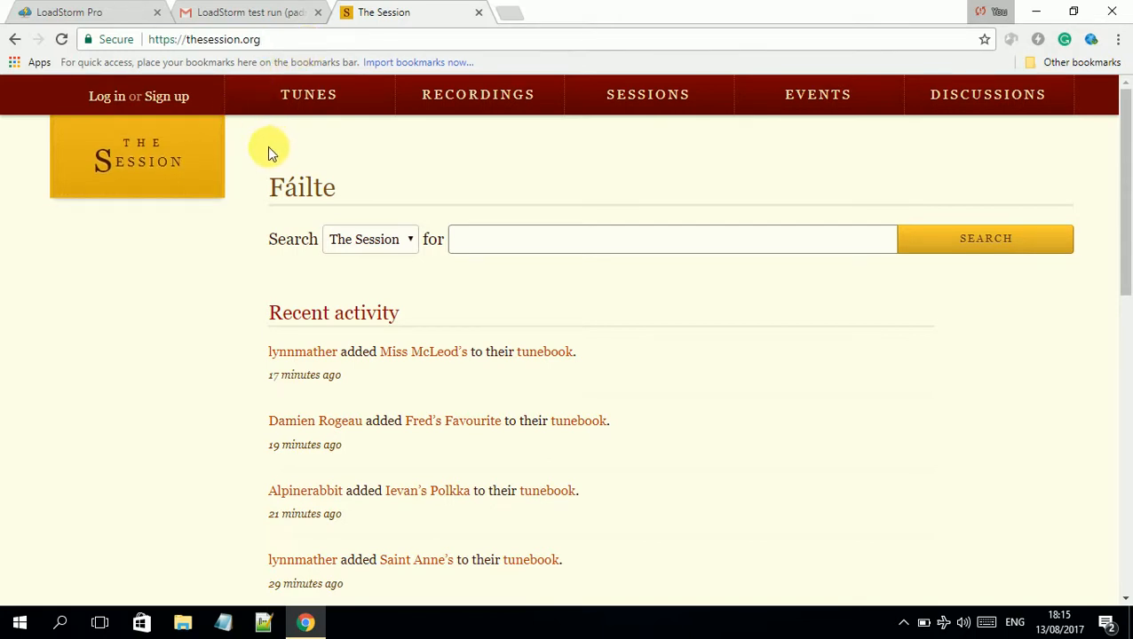
Search The Session's tunes for jigs in Amajor, then return to the main Tunes page
click(304, 103)
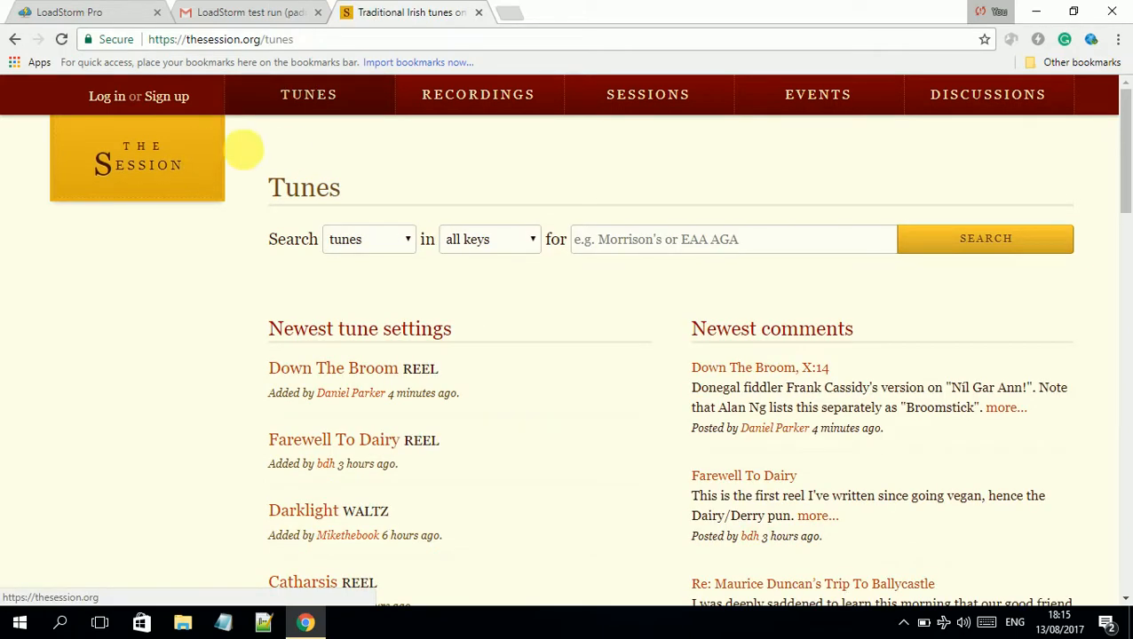
click(405, 237)
click(378, 278)
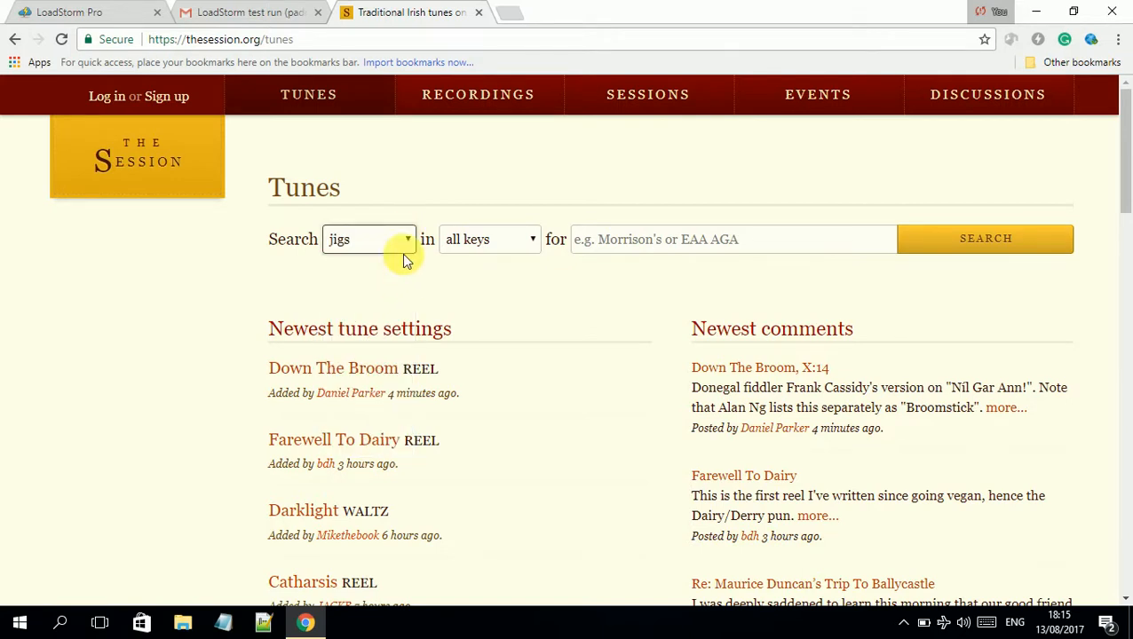
click(455, 240)
click(465, 280)
click(1014, 238)
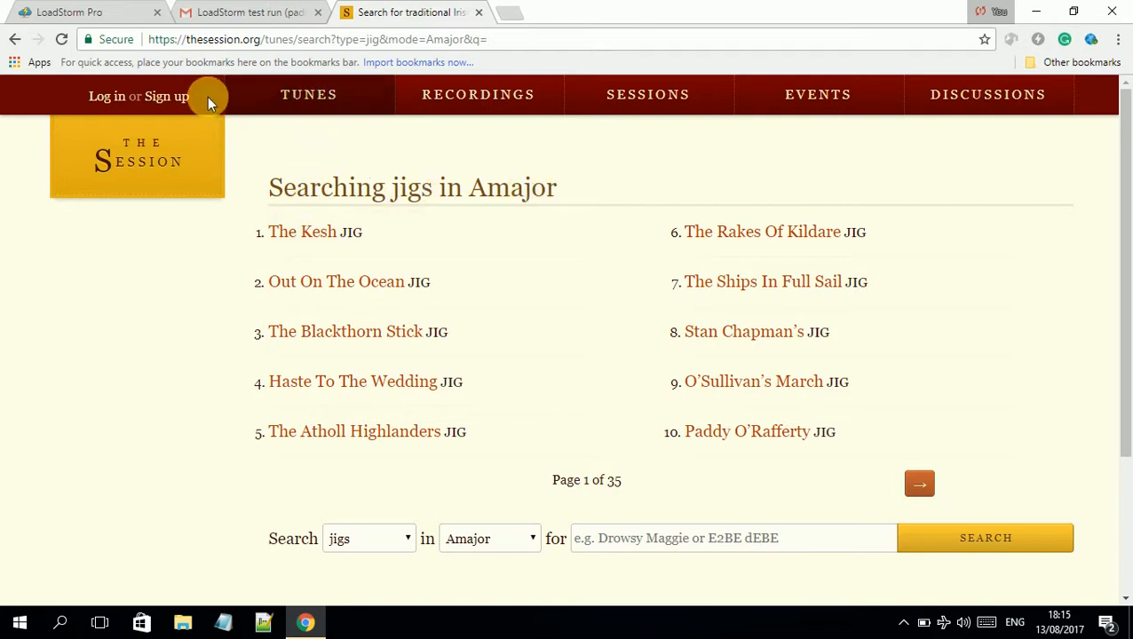
click(320, 103)
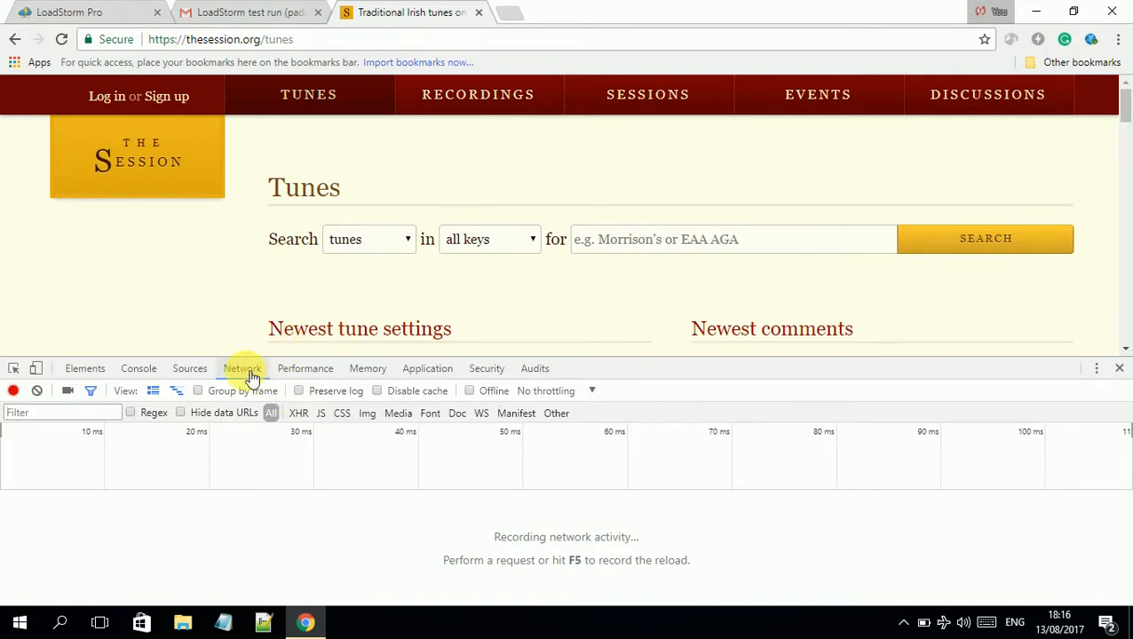
Enable Preserve log, rerun the jigs-in-Amajor search, and enlarge the Network panel
click(296, 390)
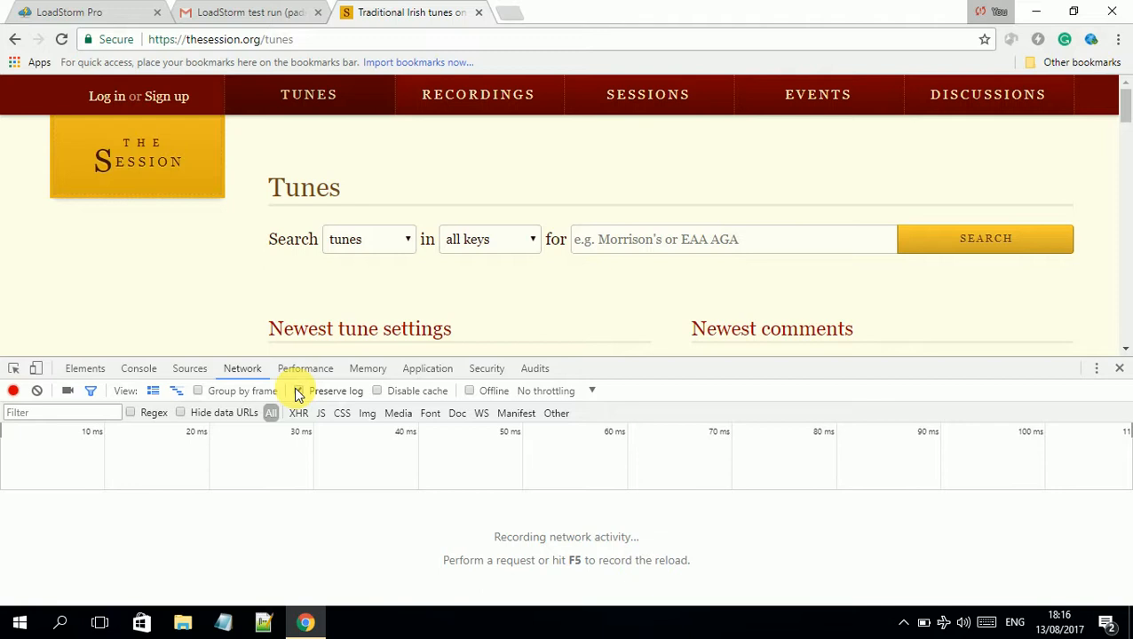
click(325, 103)
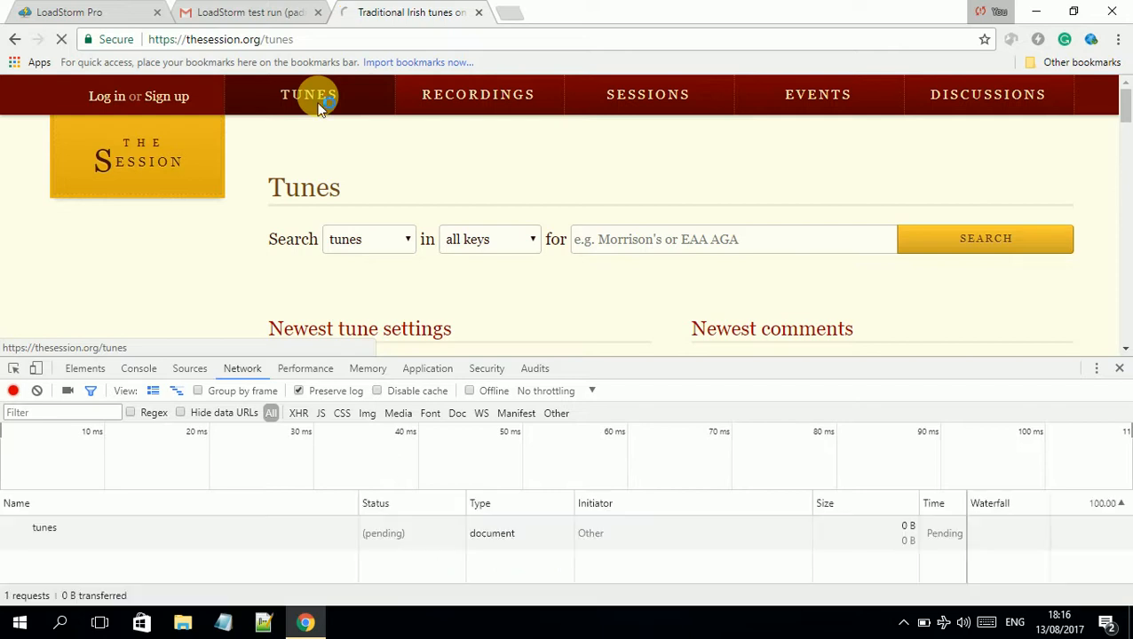
click(345, 239)
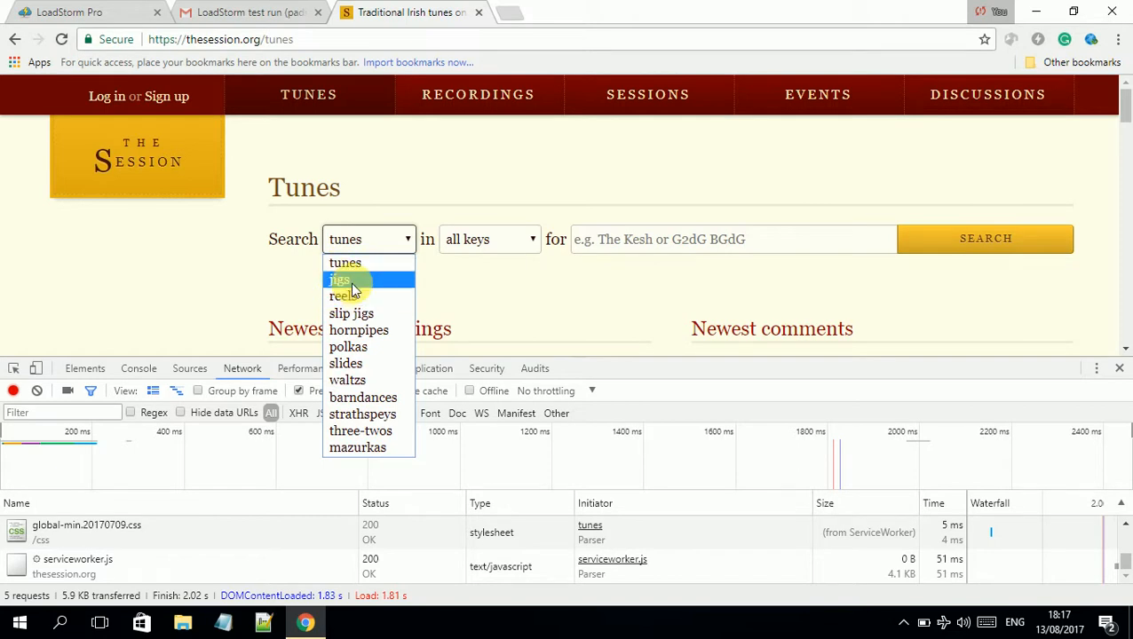
click(351, 282)
click(475, 238)
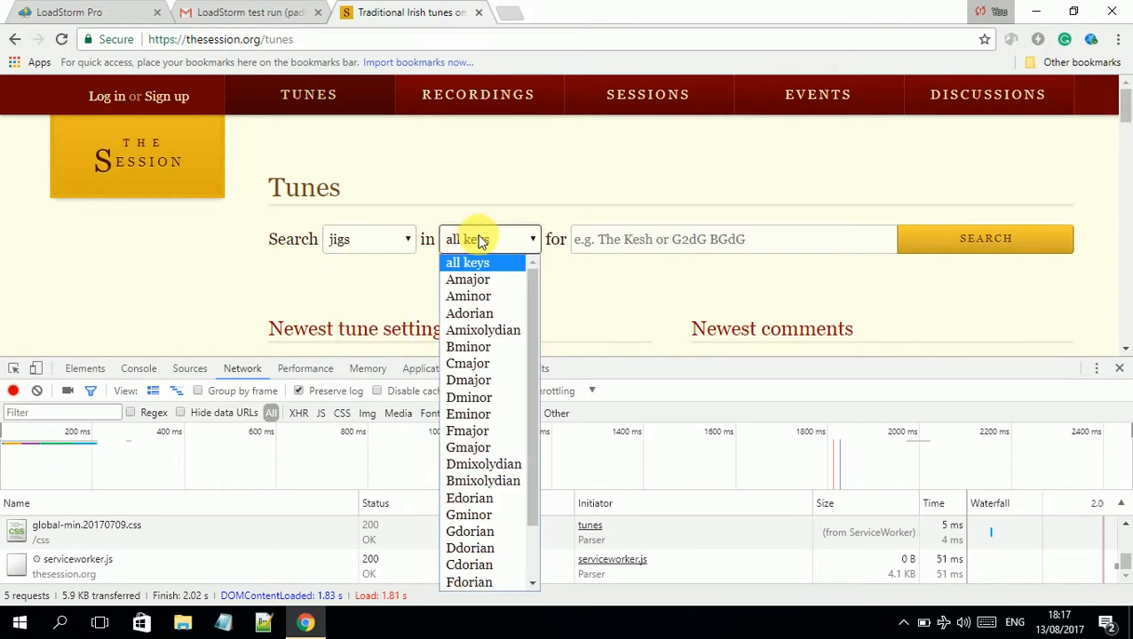
click(482, 282)
click(999, 238)
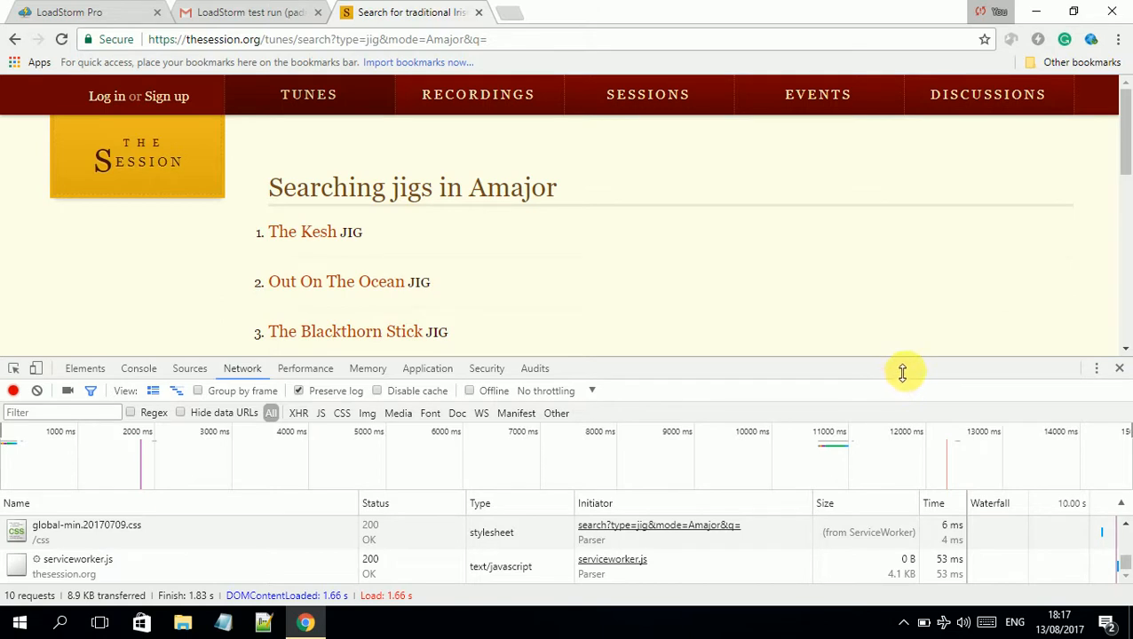
drag(902, 359, 898, 200)
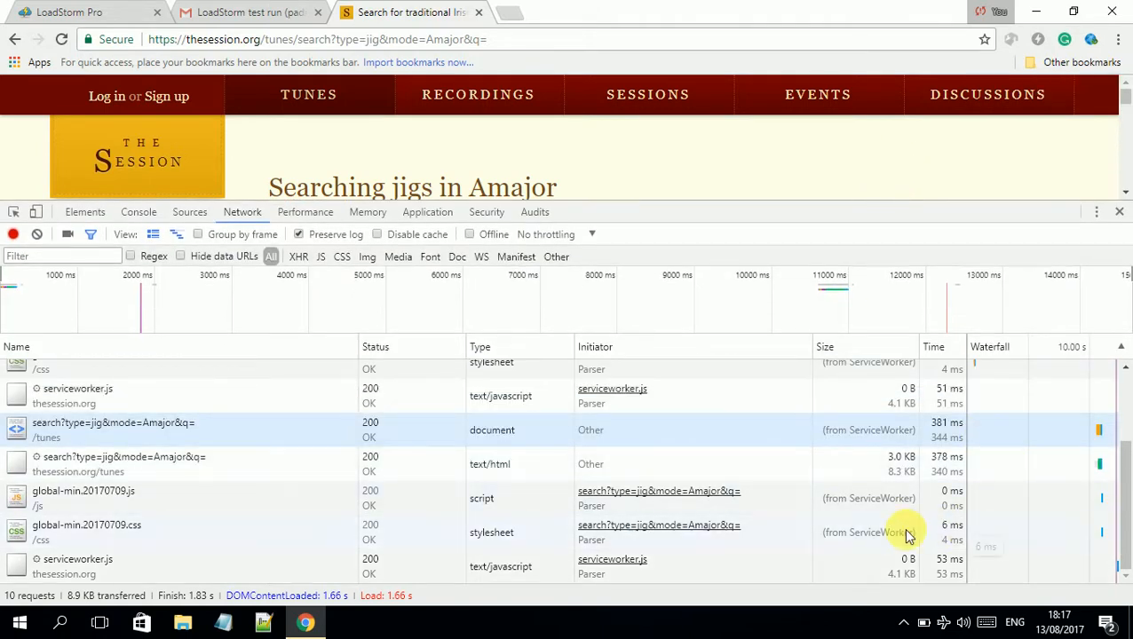
Save the network log as a HAR file named Newthesession in Downloads
right_click(731, 430)
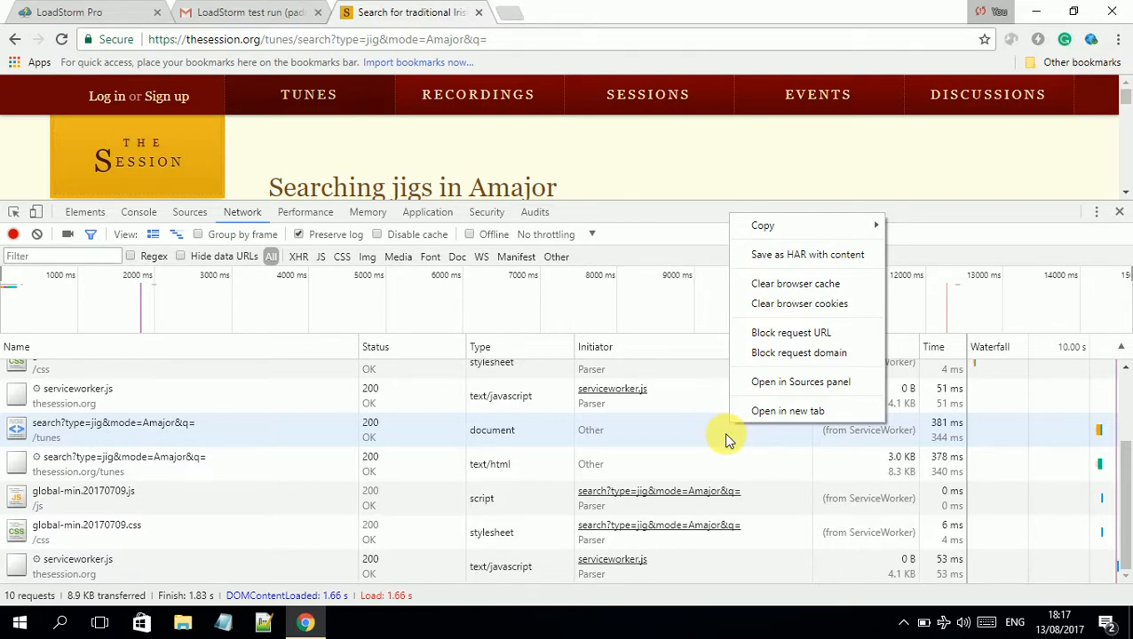
click(779, 256)
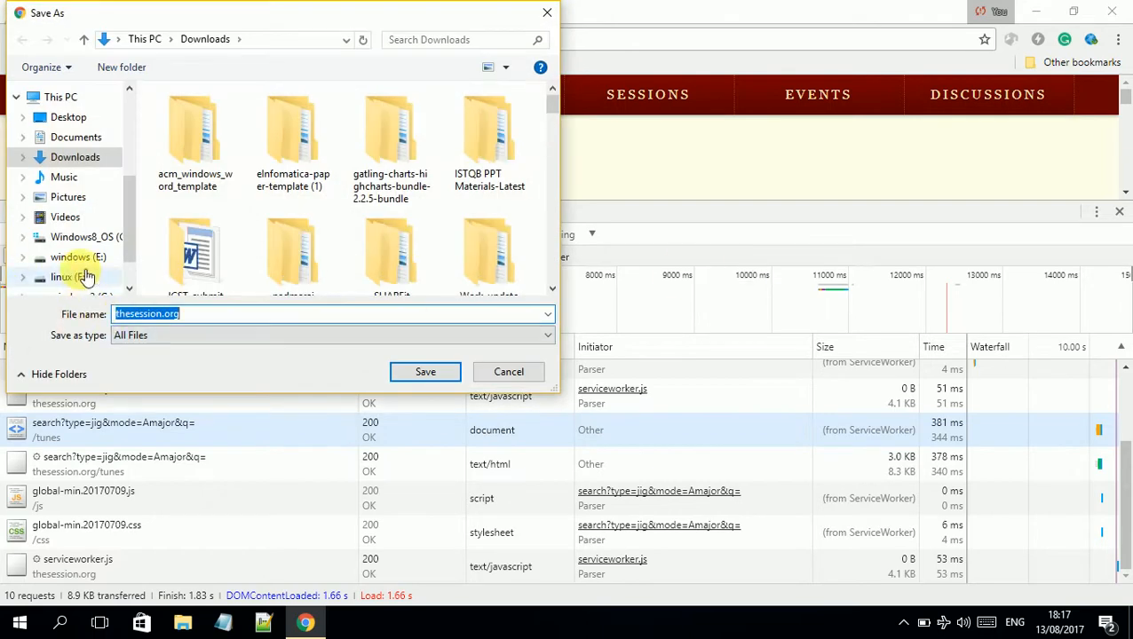
click(203, 314)
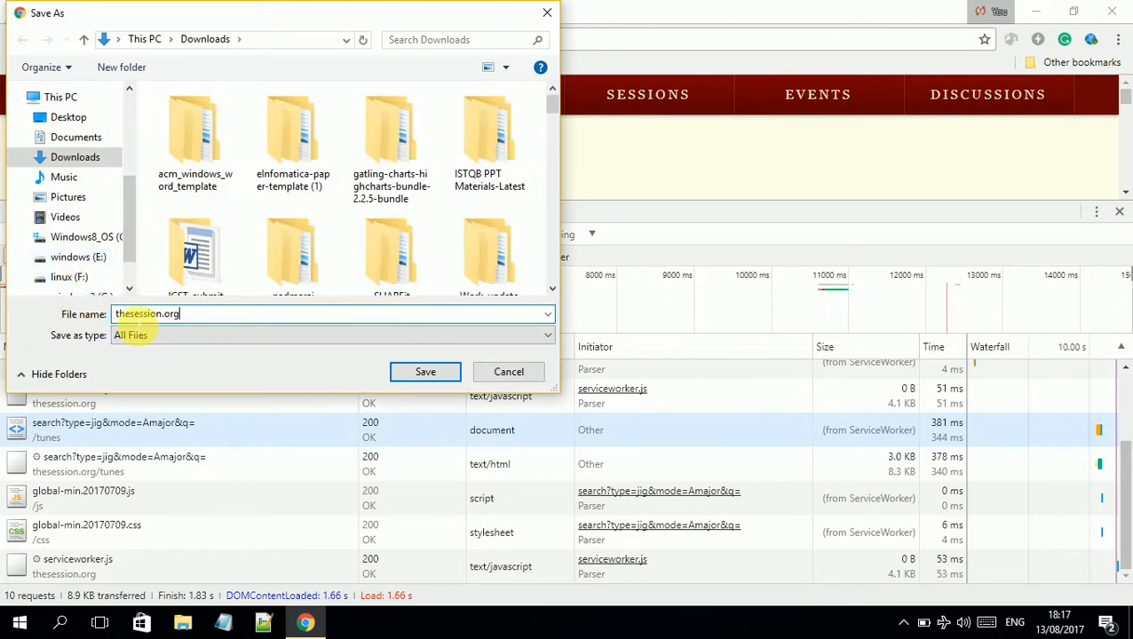
key(Home)
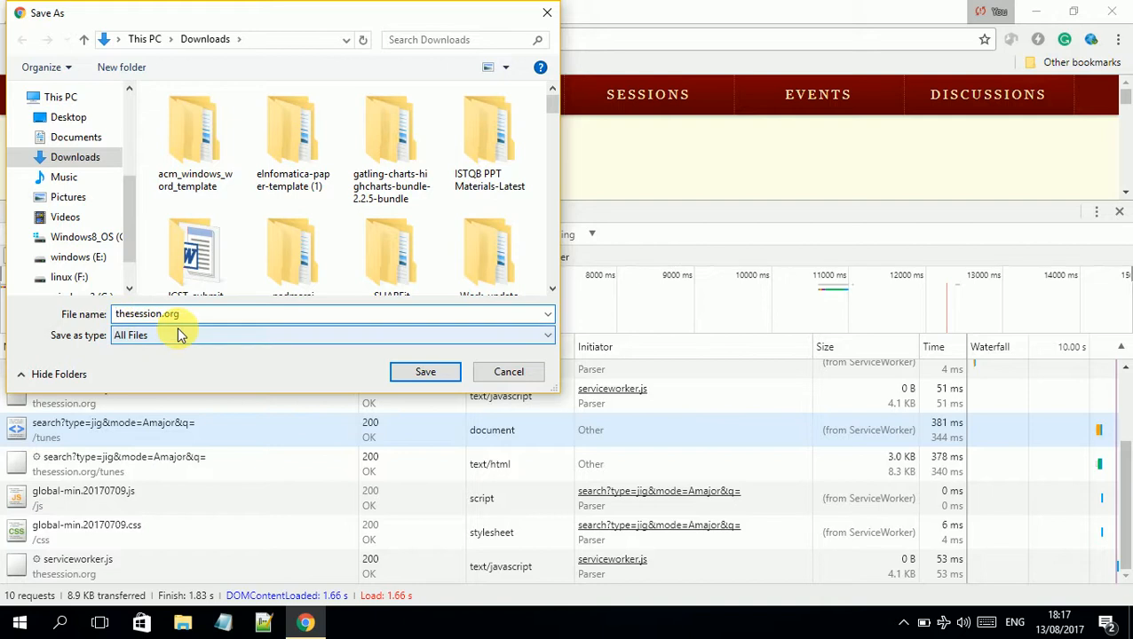
text(New)
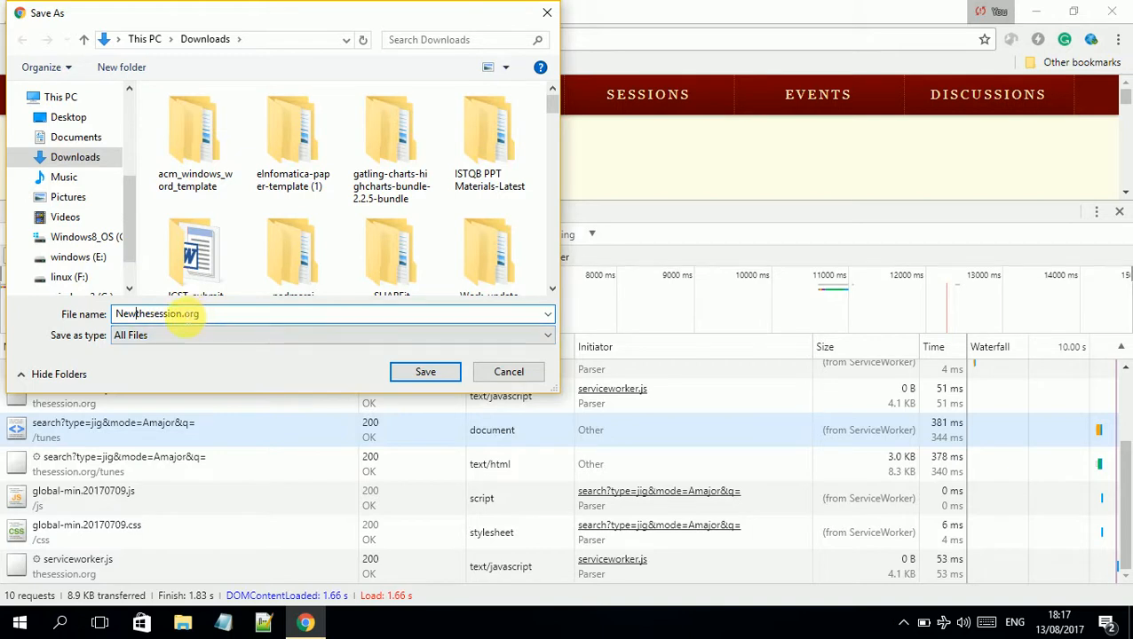
drag(183, 318, 218, 317)
key(BackSpace)
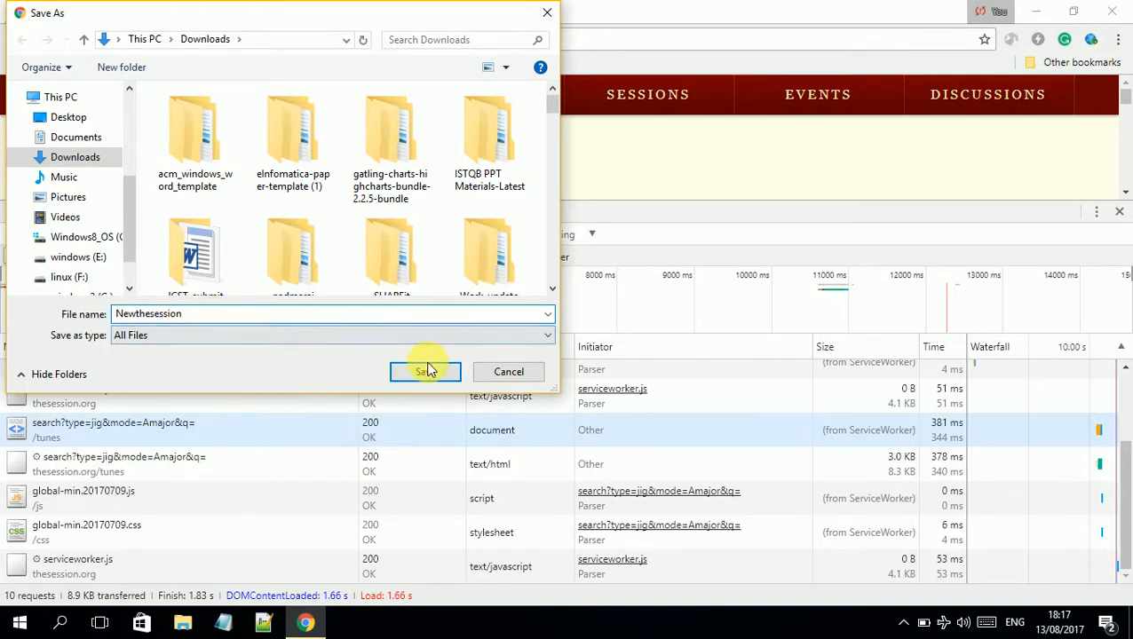
click(429, 372)
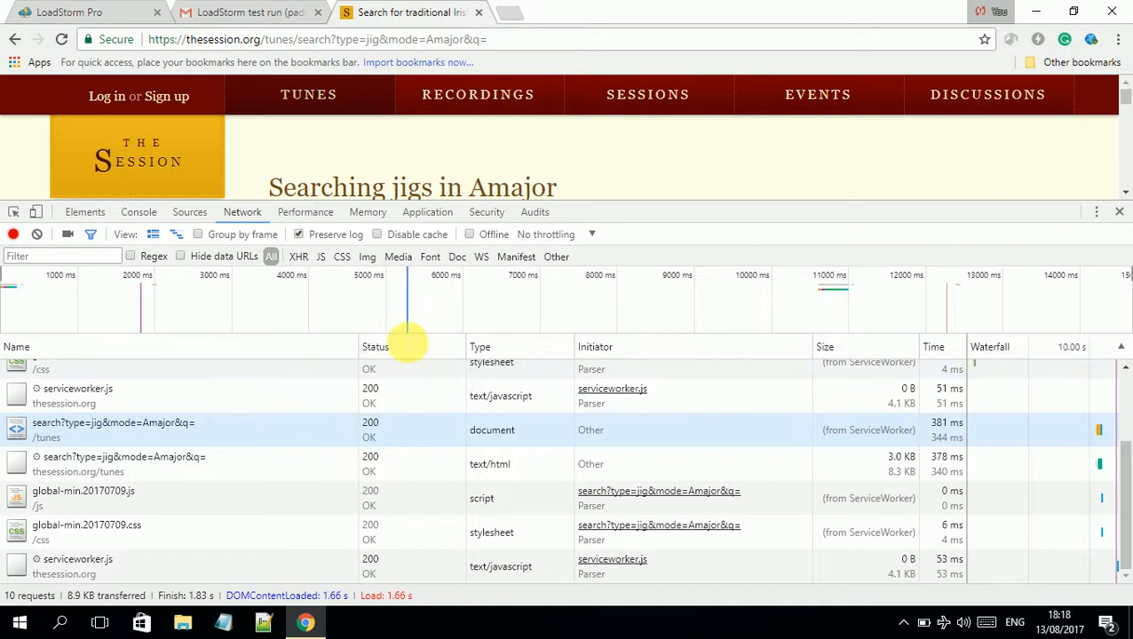
Open the Newthesession log from Downloads in a maximised Notepad++ window
click(264, 624)
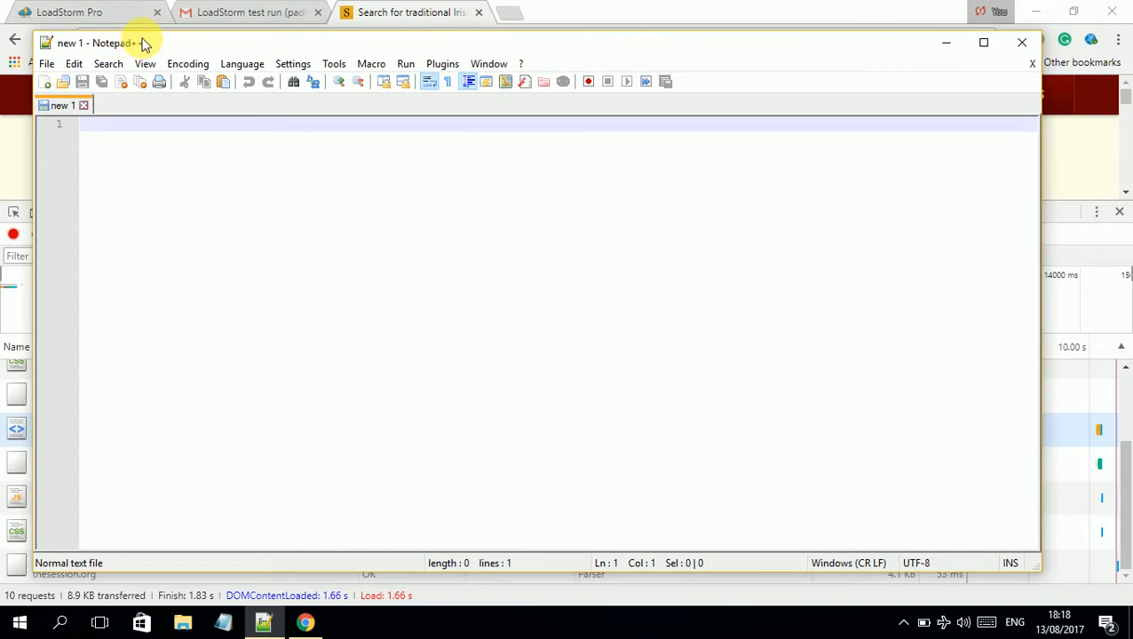
double_click(144, 45)
click(33, 49)
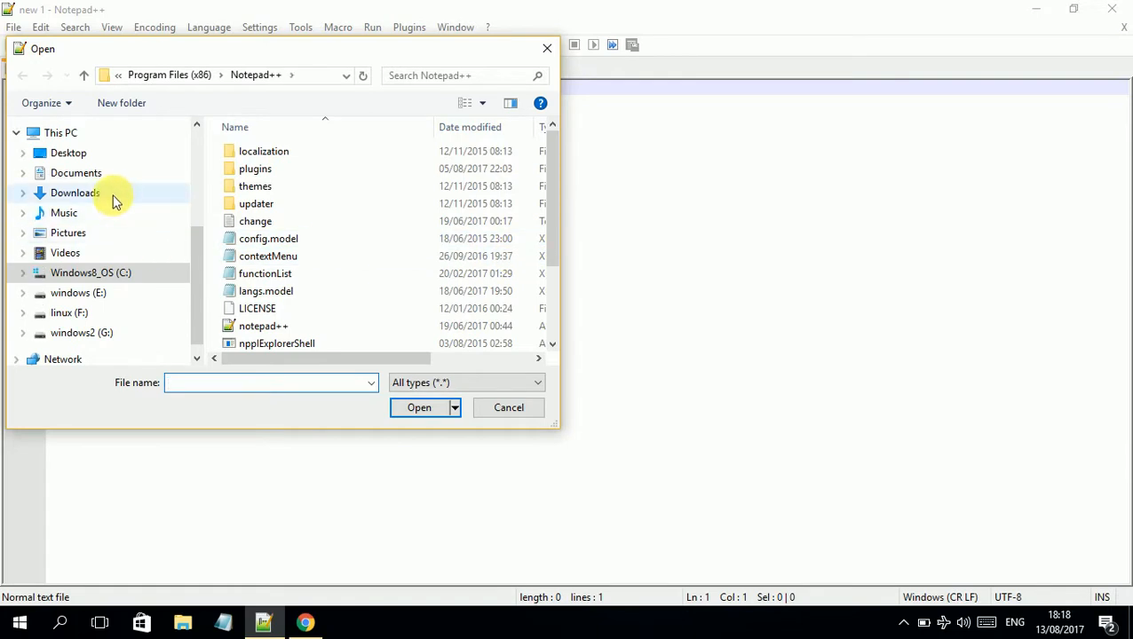
click(114, 195)
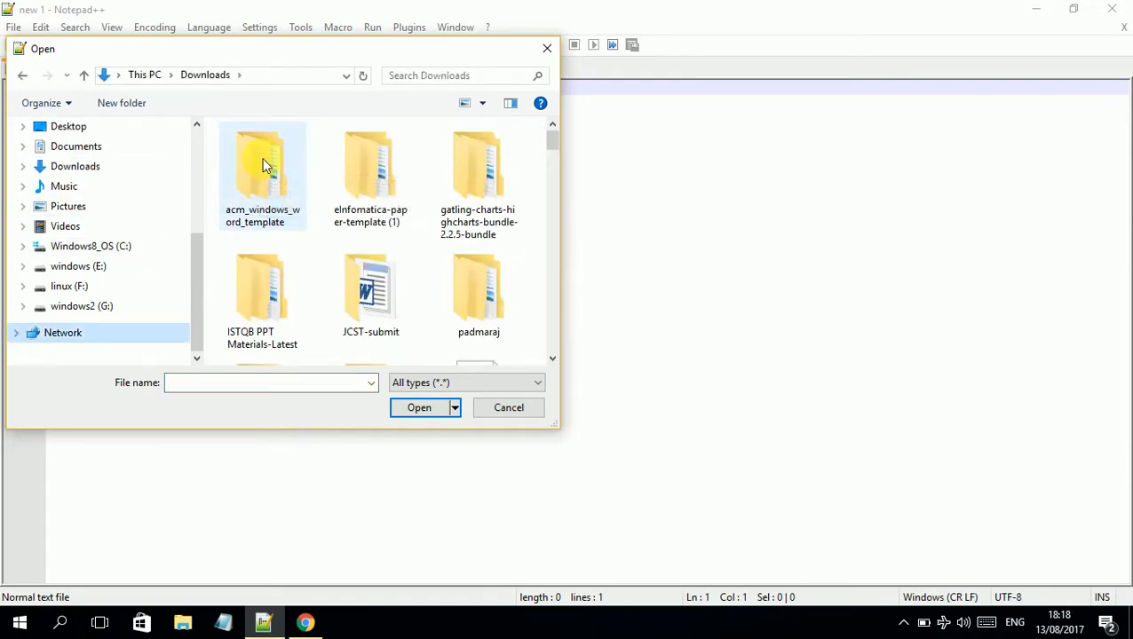
scroll(261, 157, down, 5)
click(501, 160)
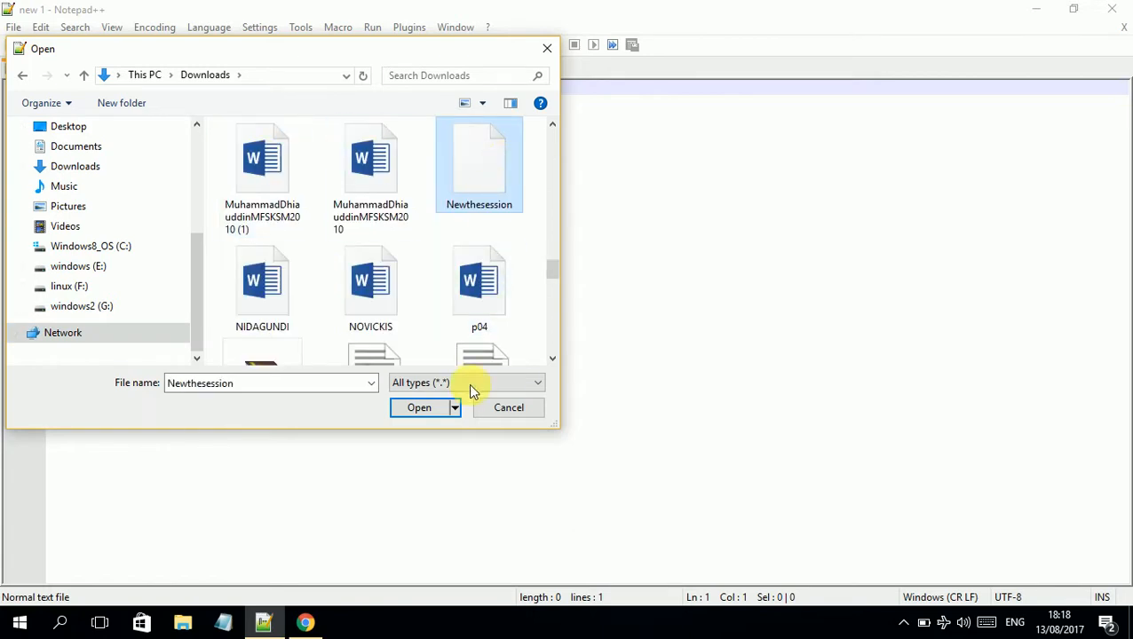
click(436, 411)
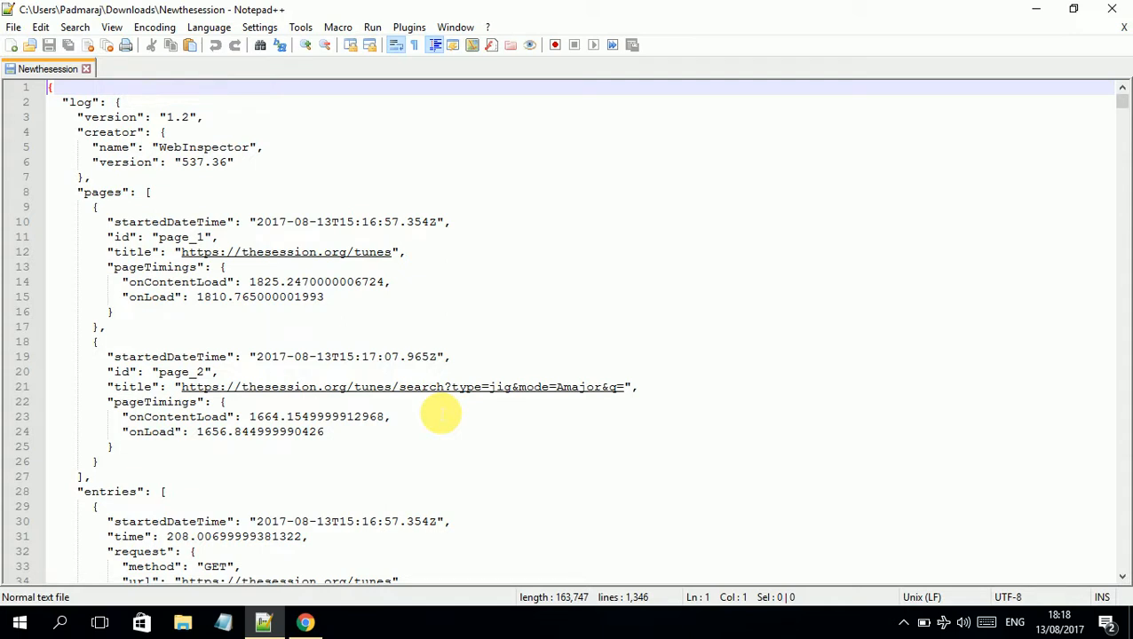
Read through the 1,346-line JSON log to its end, then close it
scroll(457, 382, down, 8)
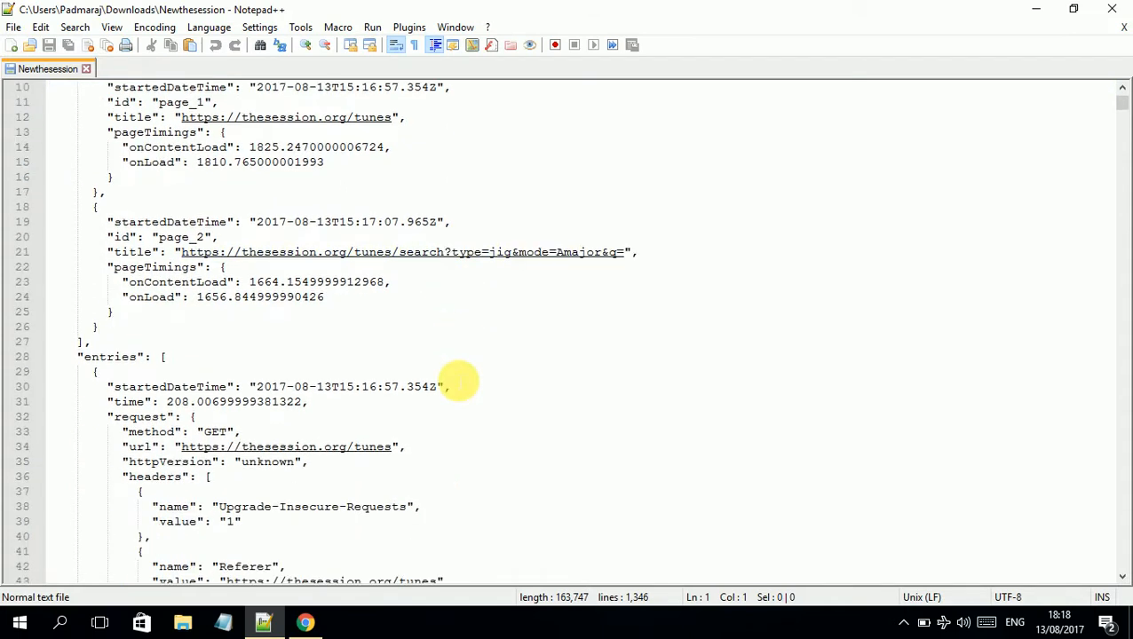
scroll(440, 452, down, 10)
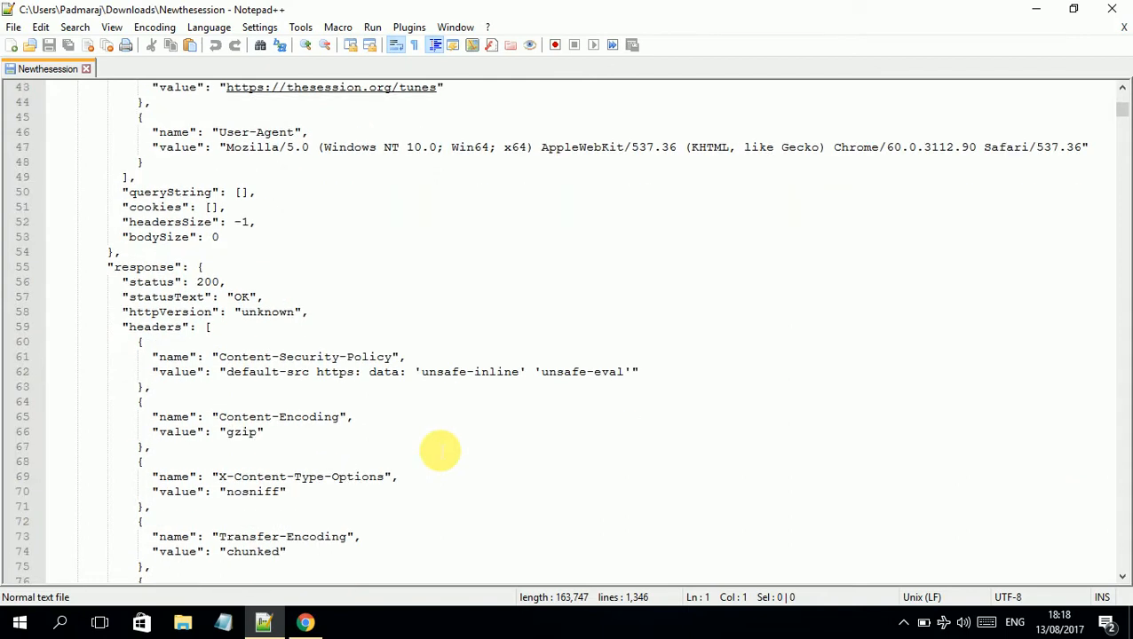
scroll(440, 452, down, 20)
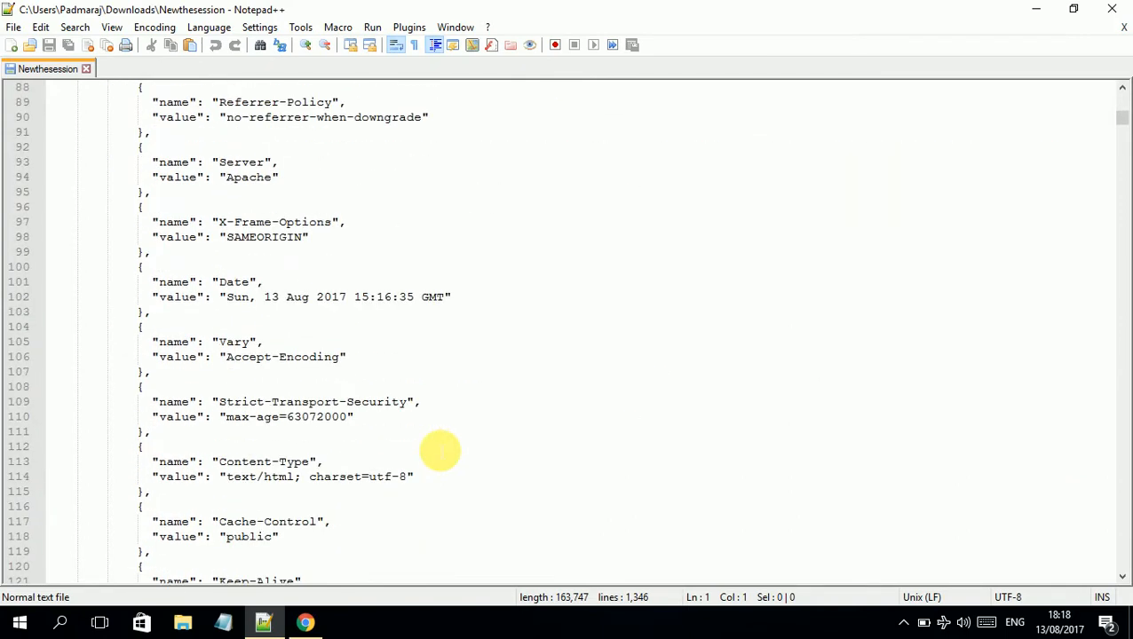
scroll(728, 371, down, 3)
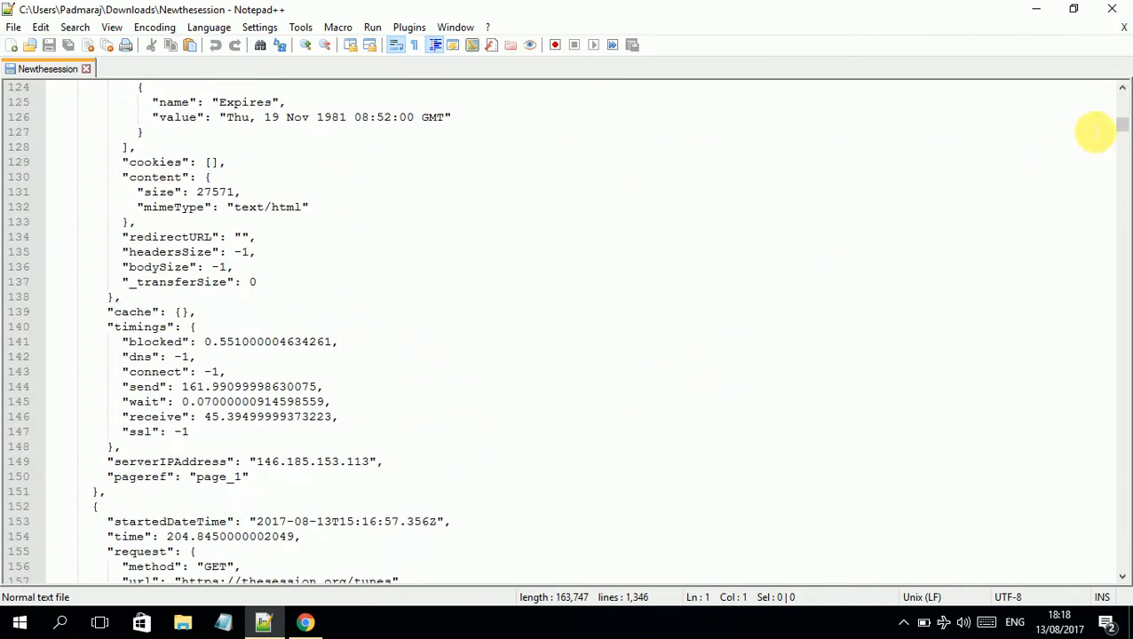
drag(1121, 134, 1122, 559)
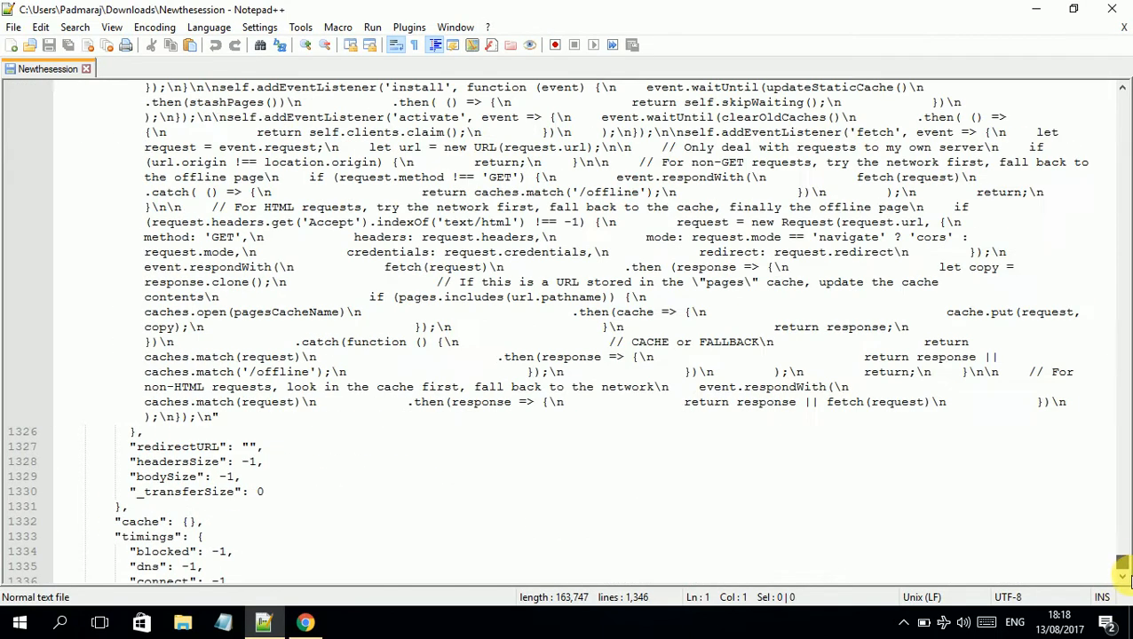
click(86, 70)
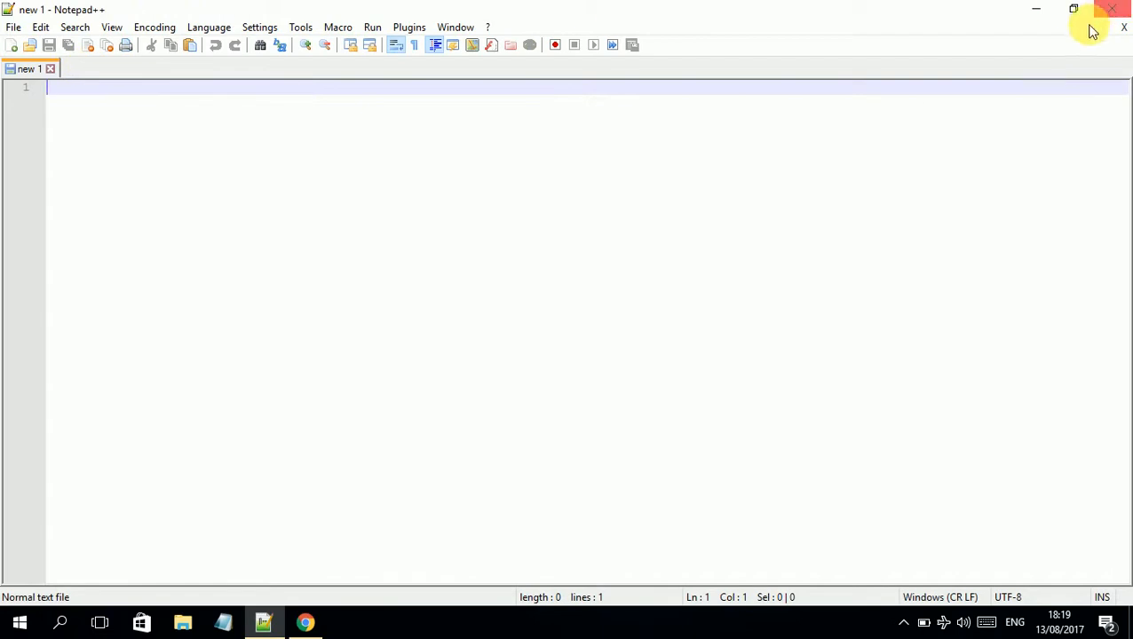
Close Notepad++ and the developer tools, returning to the LoadStorm Pro tab
click(1112, 8)
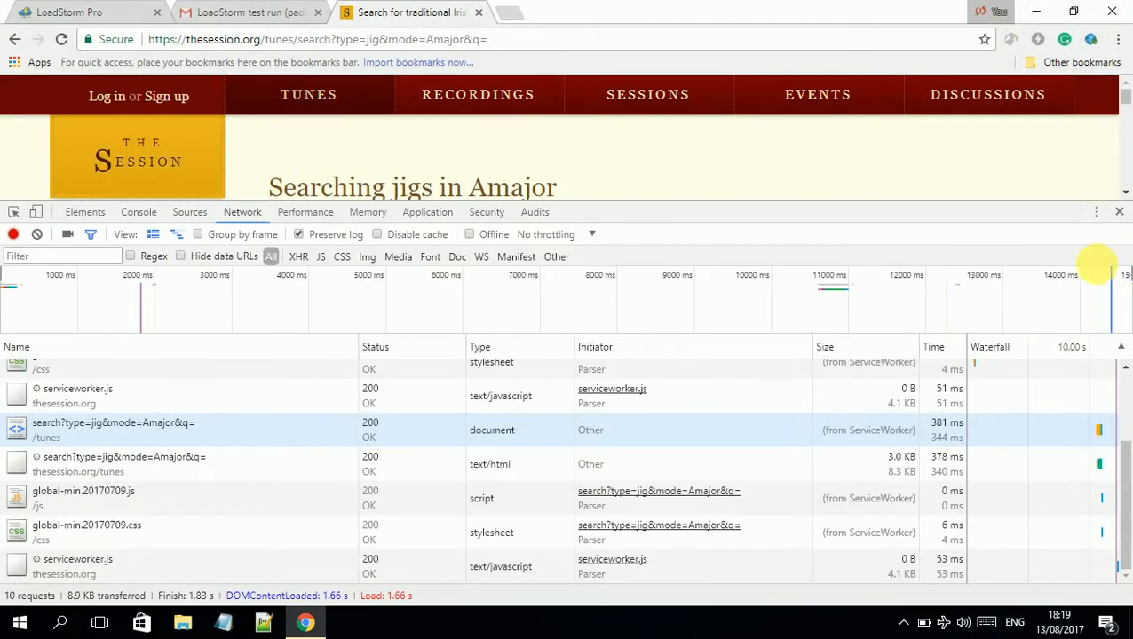
click(1120, 214)
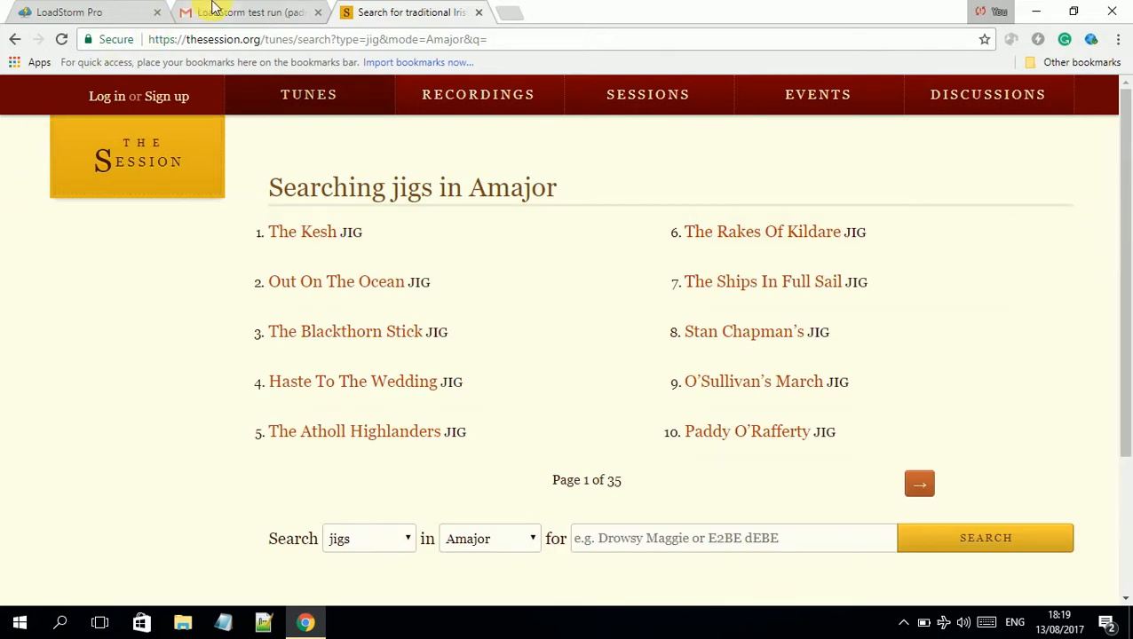
click(71, 11)
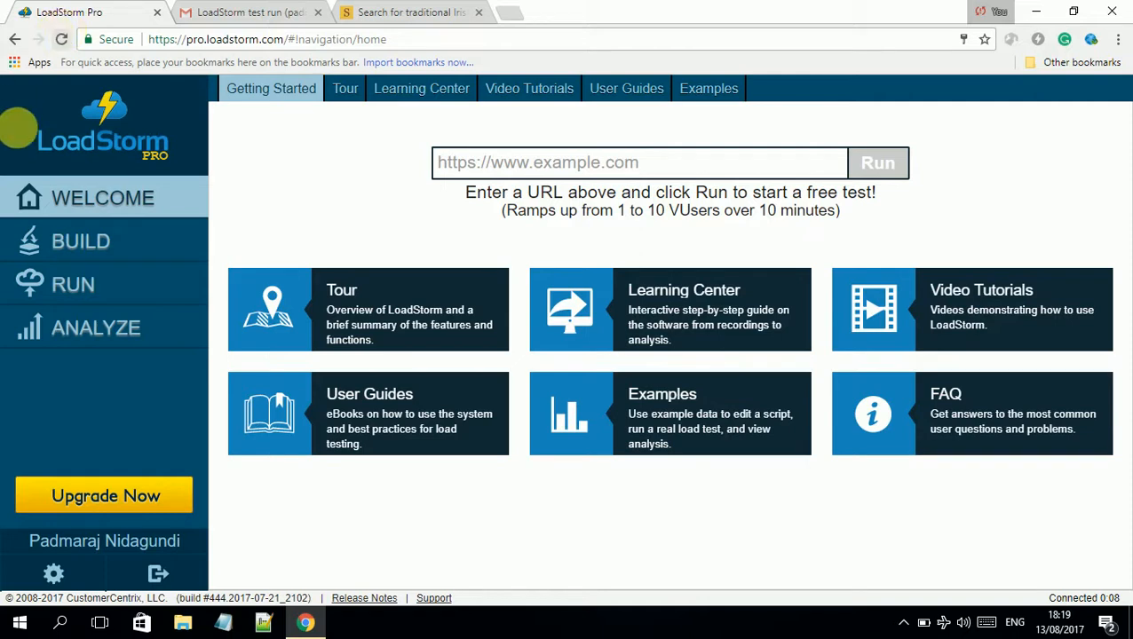
Upload the Newthesession recording from Downloads as a new script under BUILD
click(101, 237)
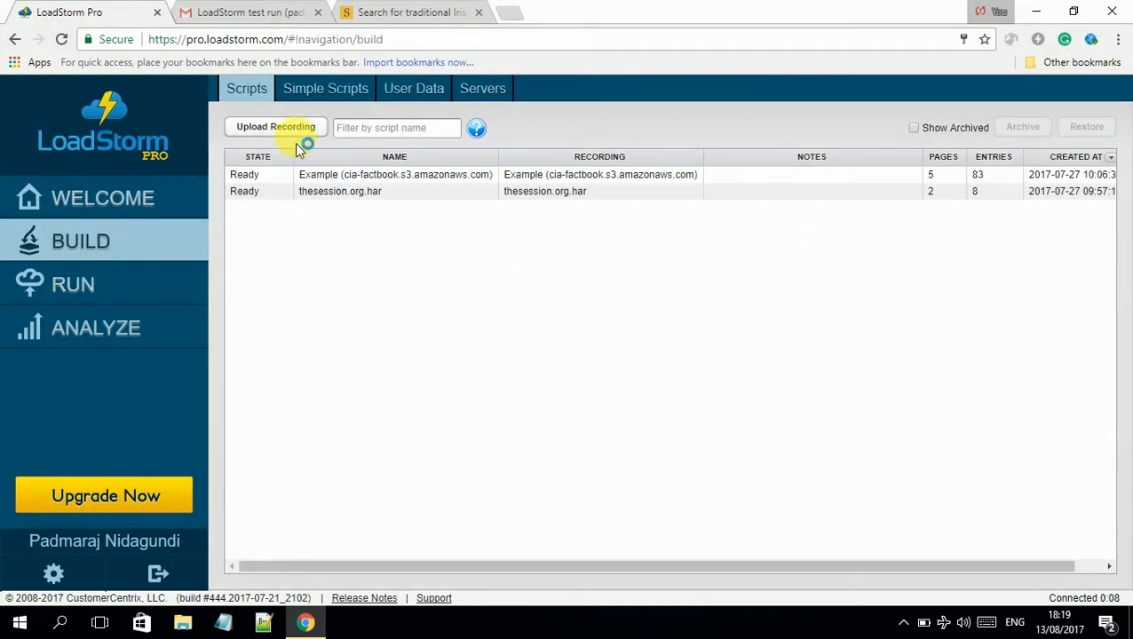
click(310, 129)
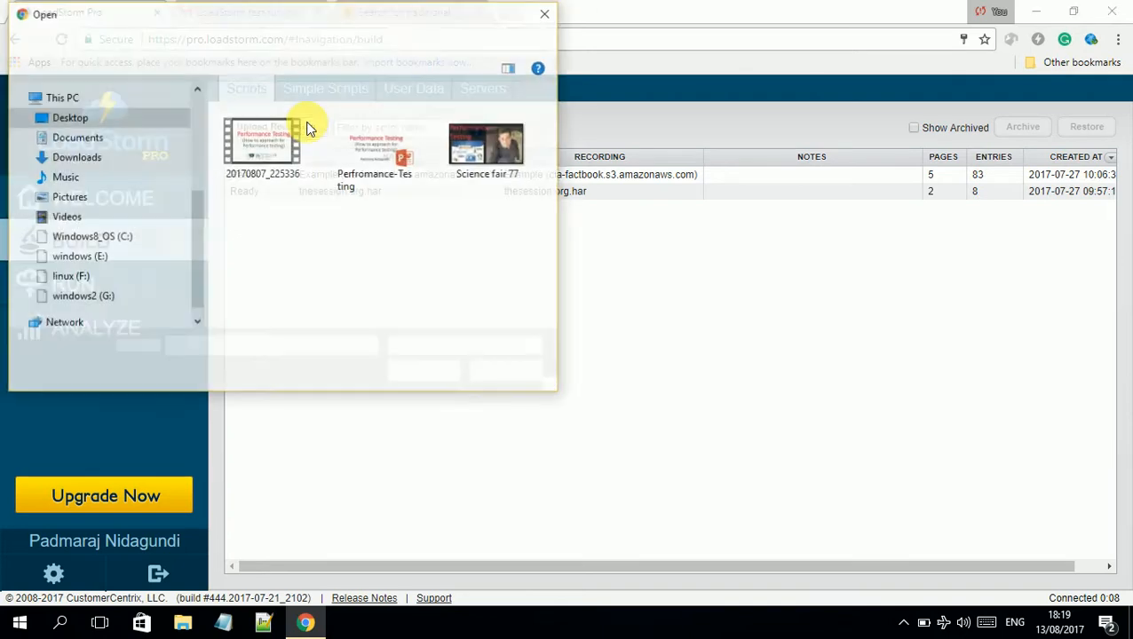
click(109, 152)
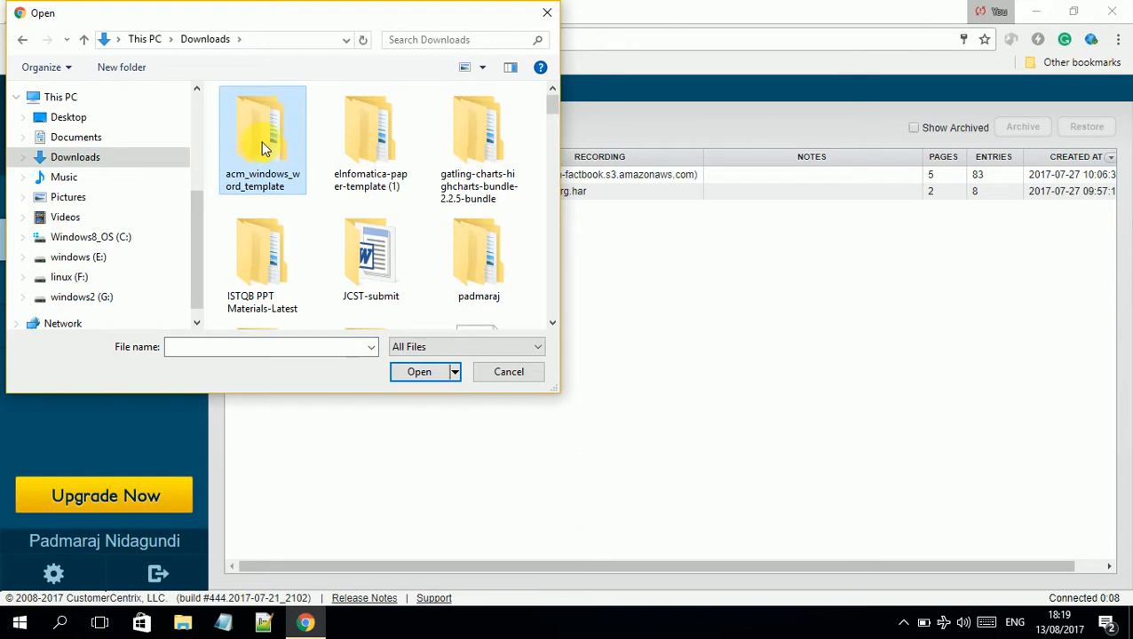
key(n)
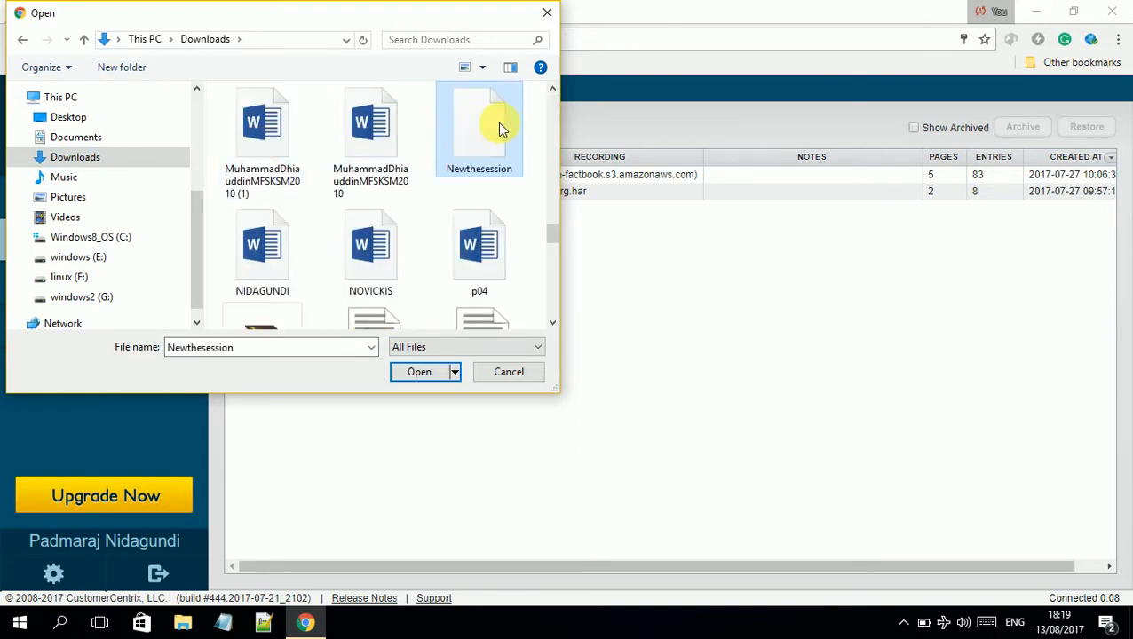
click(435, 374)
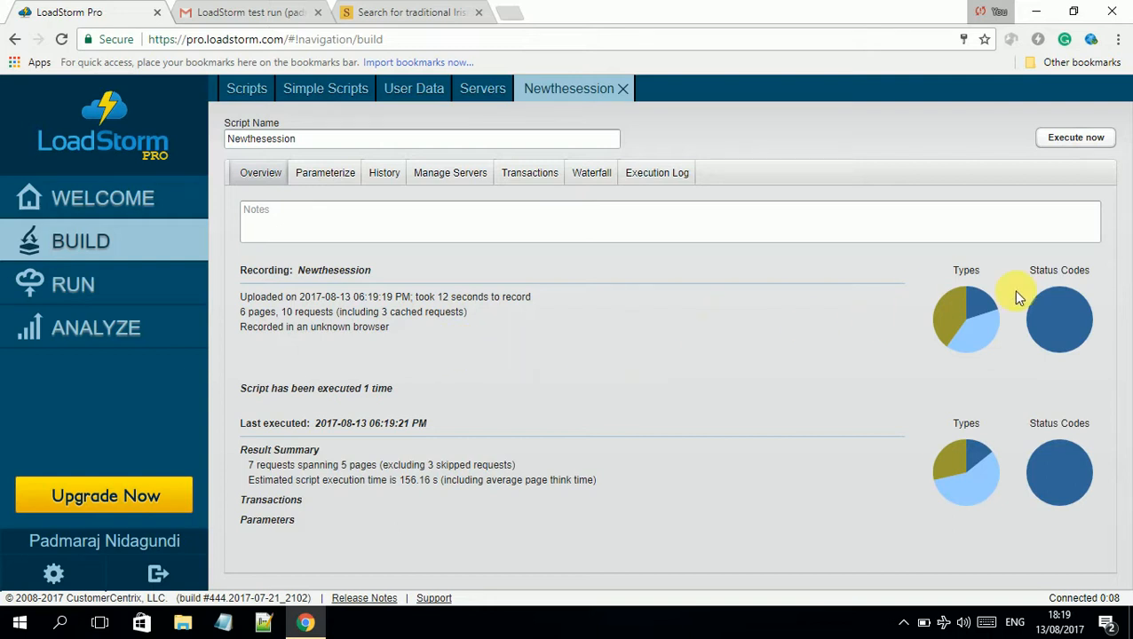
mouse_move(971, 321)
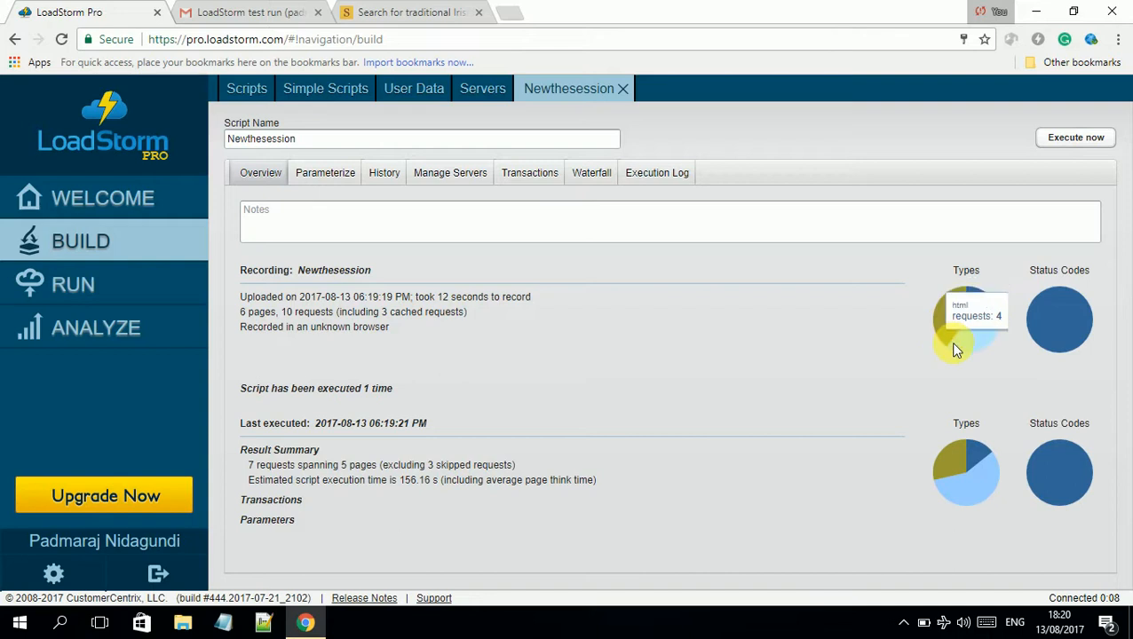
mouse_move(1055, 312)
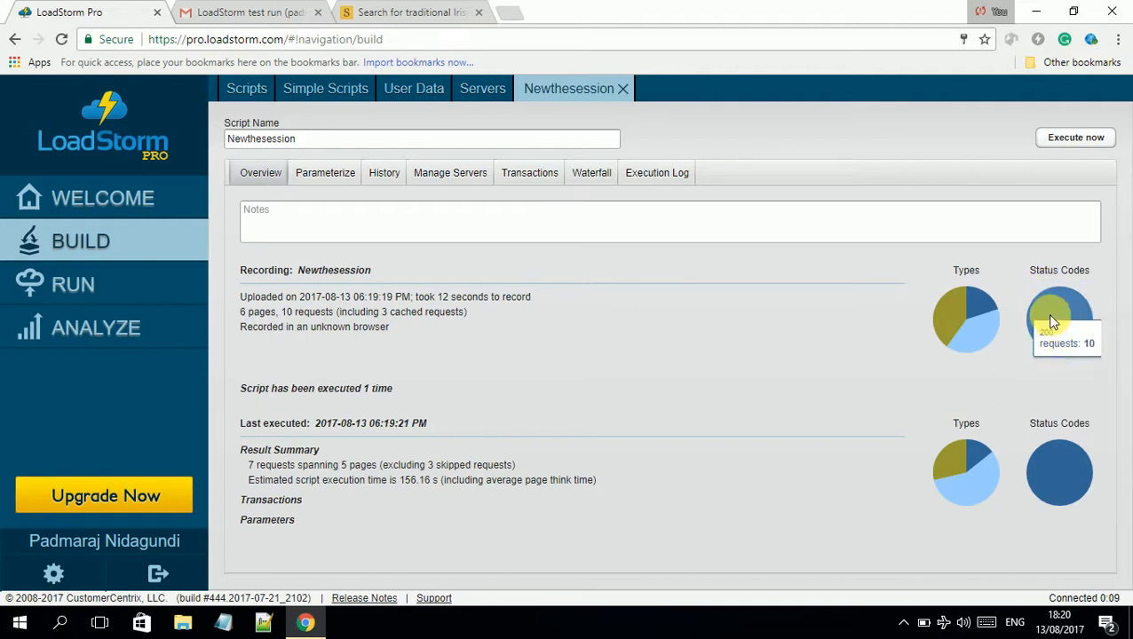
mouse_move(959, 460)
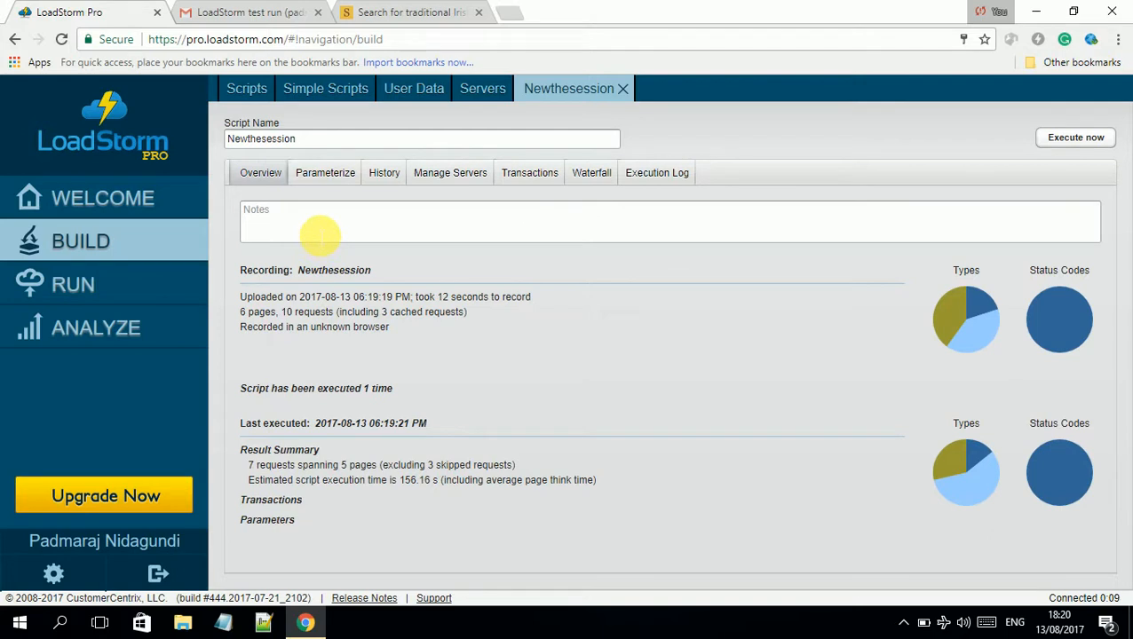
click(318, 233)
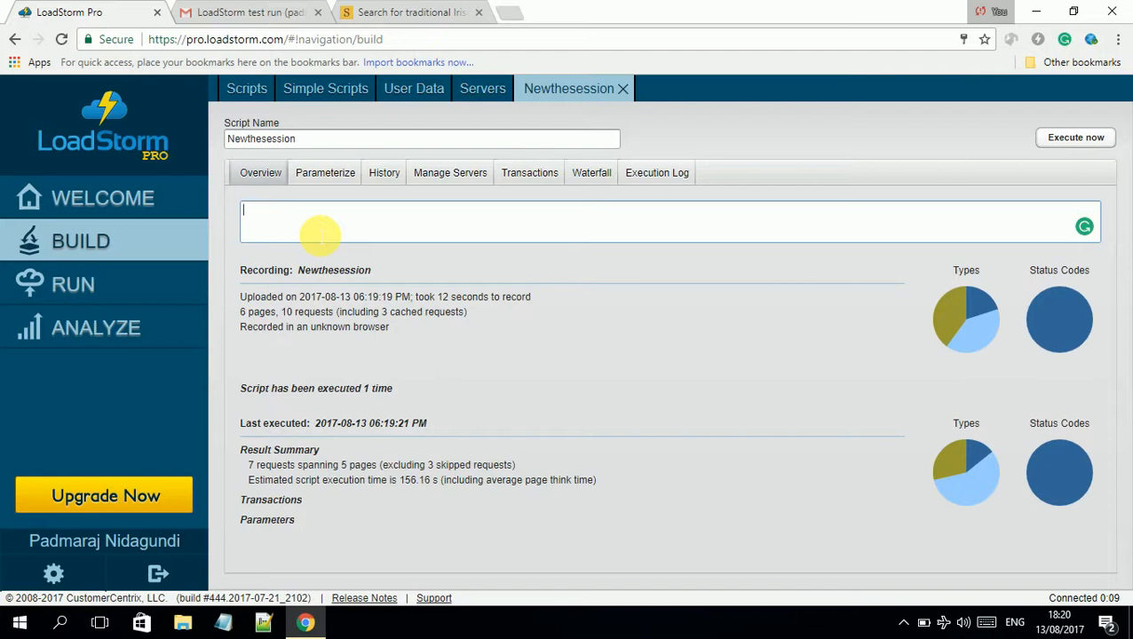
text(This is my first test)
click(320, 233)
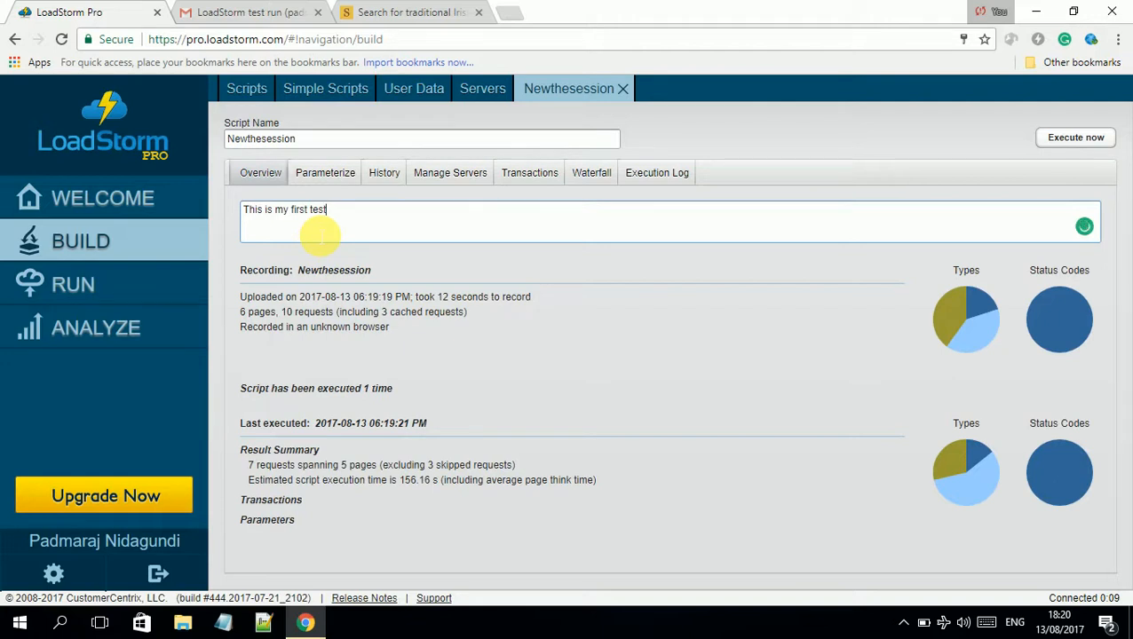
click(325, 175)
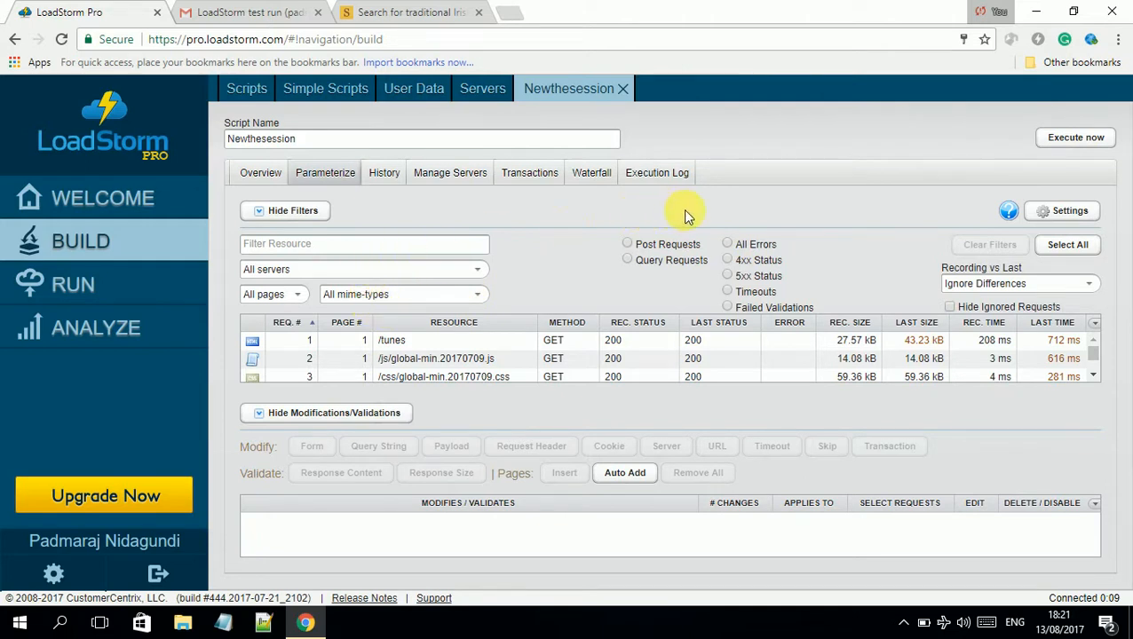
click(728, 245)
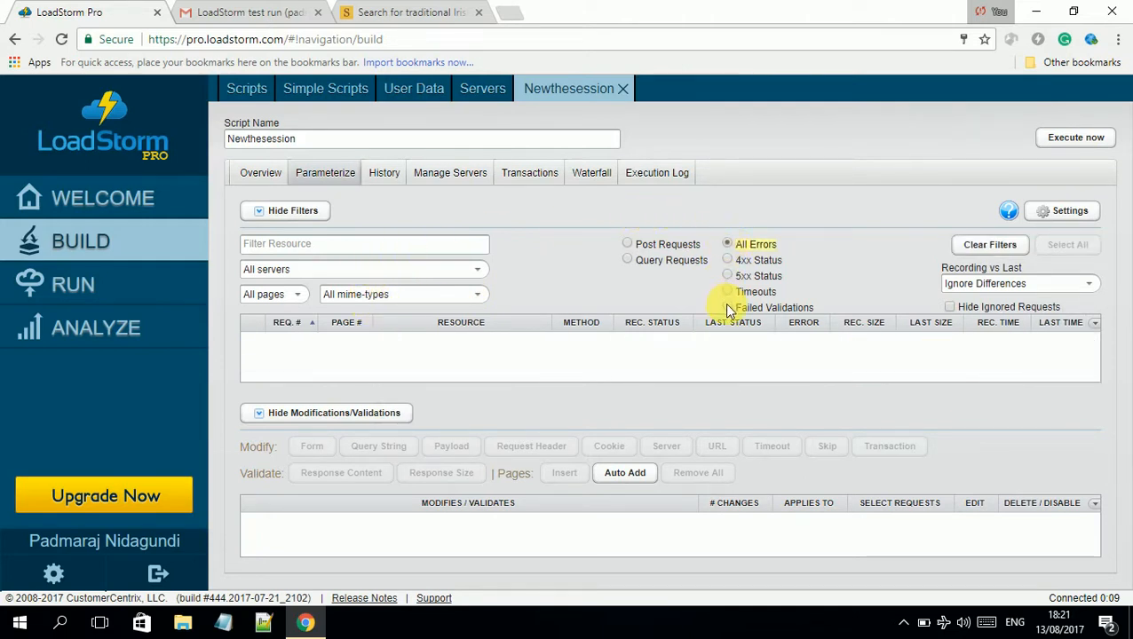
click(629, 245)
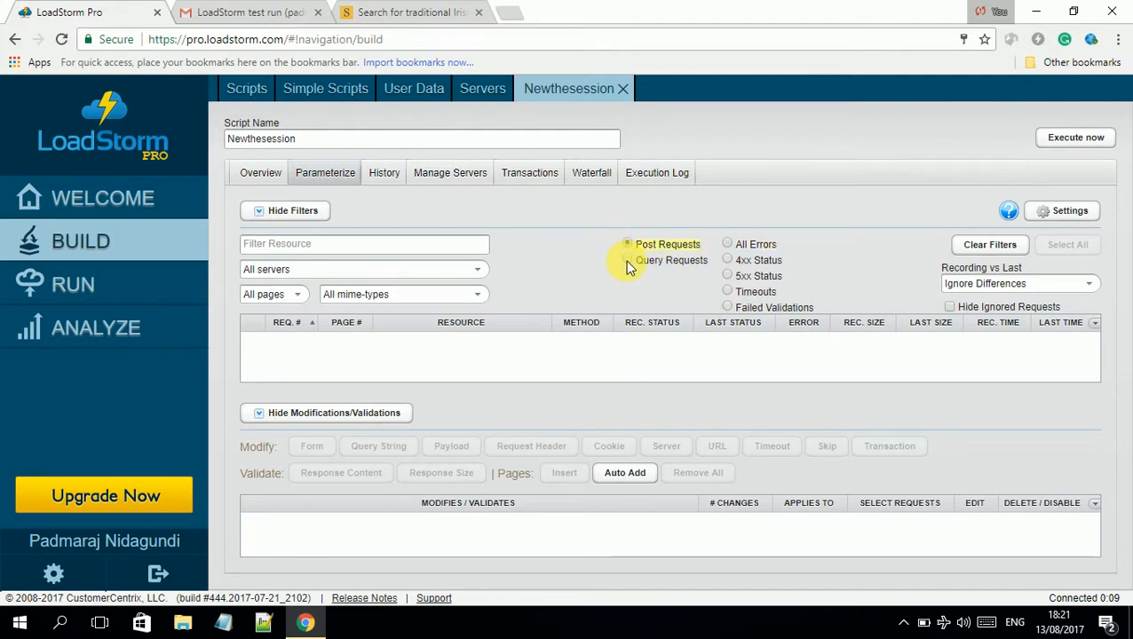
click(627, 261)
click(630, 246)
click(627, 261)
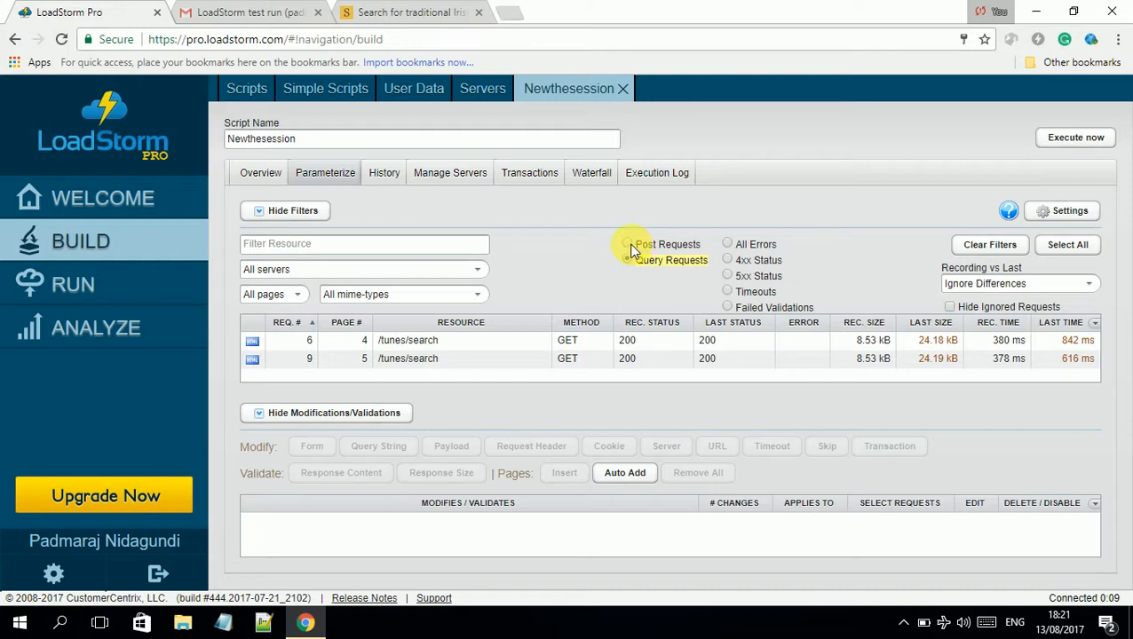
click(631, 245)
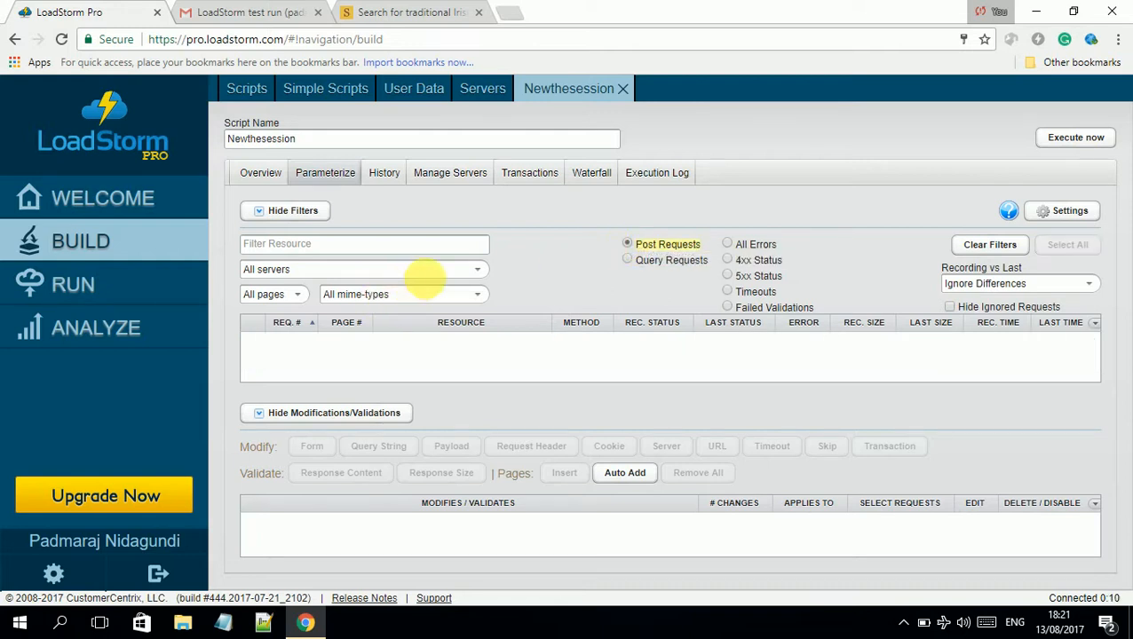
click(477, 270)
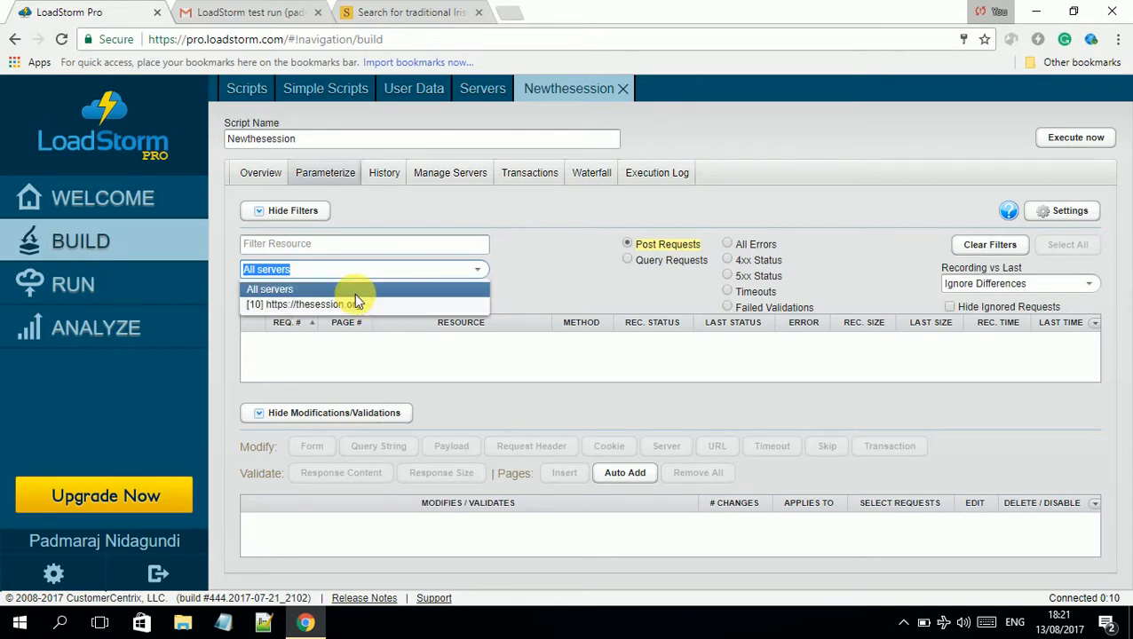
click(508, 263)
click(284, 296)
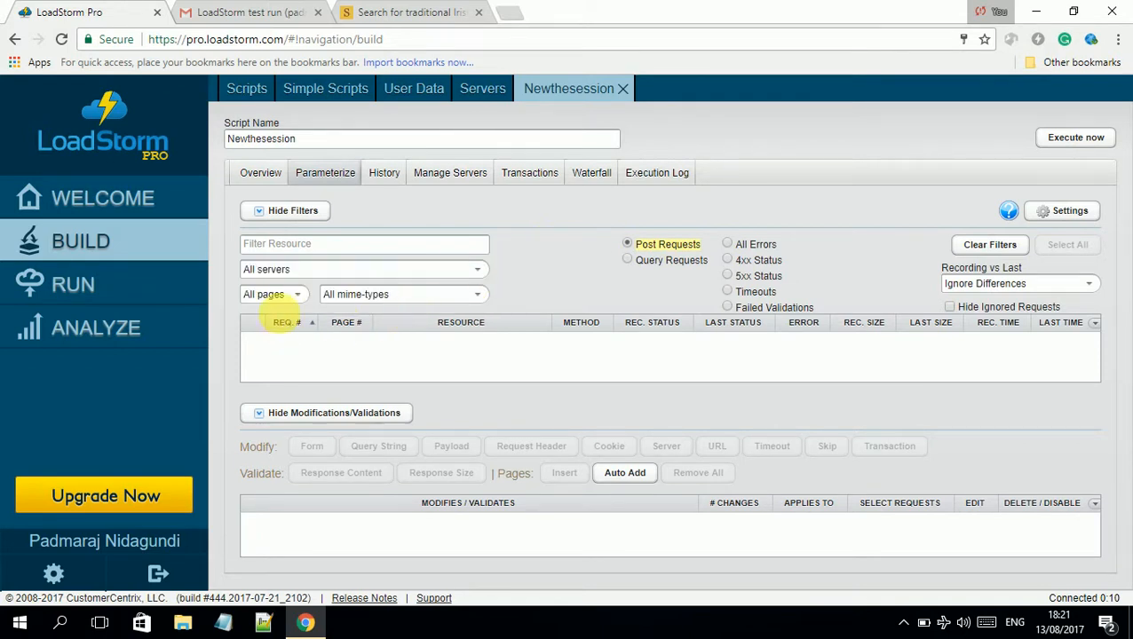
click(297, 300)
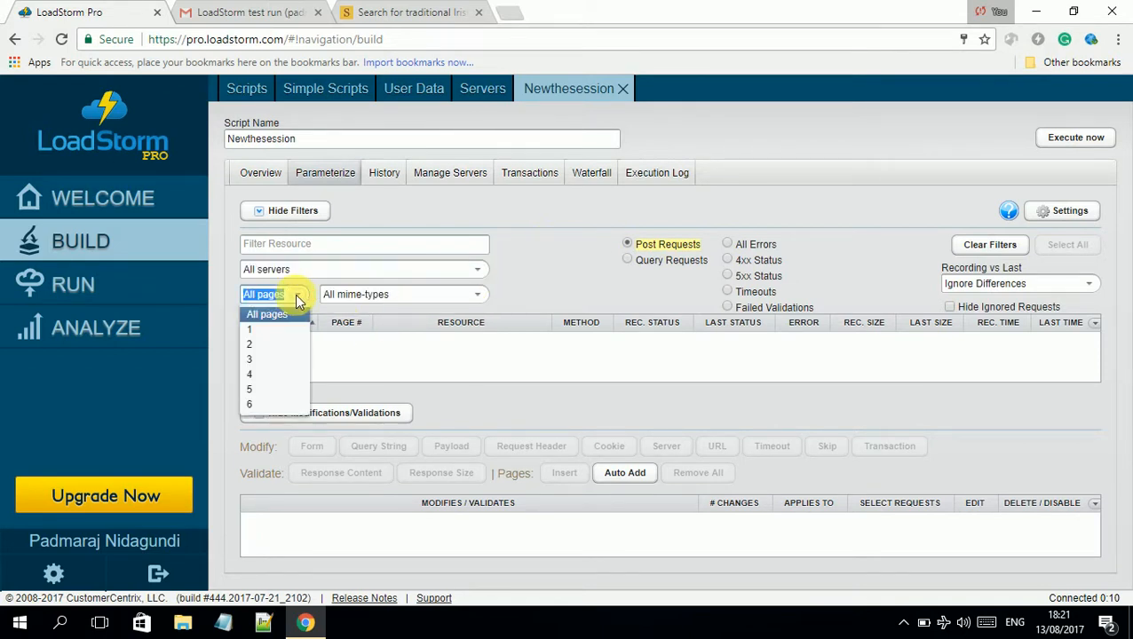
click(517, 278)
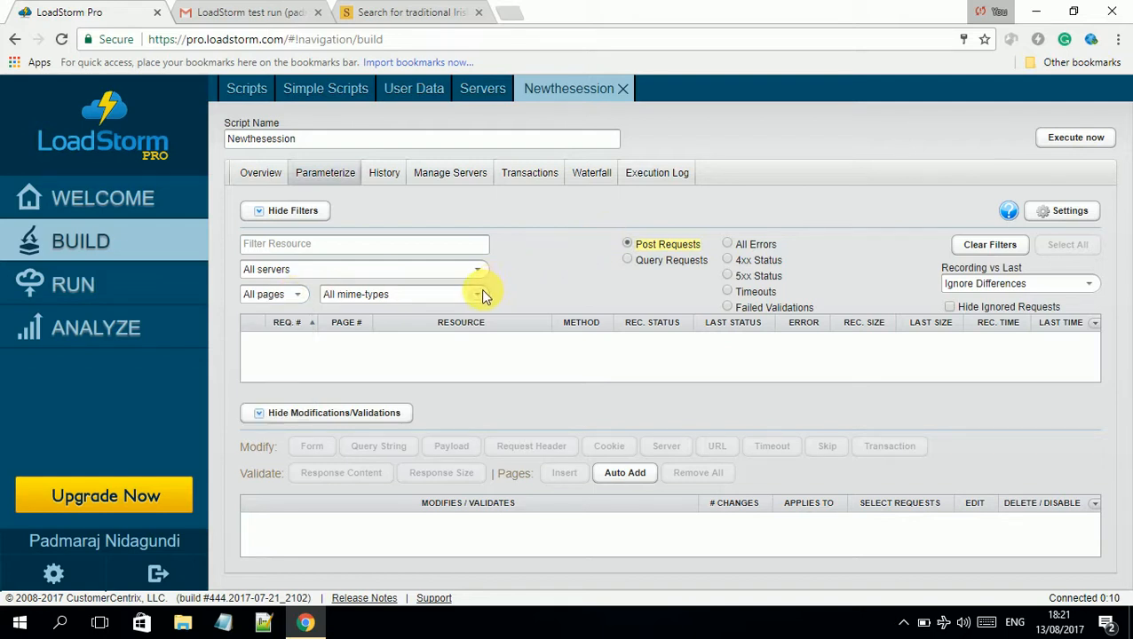
click(477, 295)
click(546, 272)
click(476, 299)
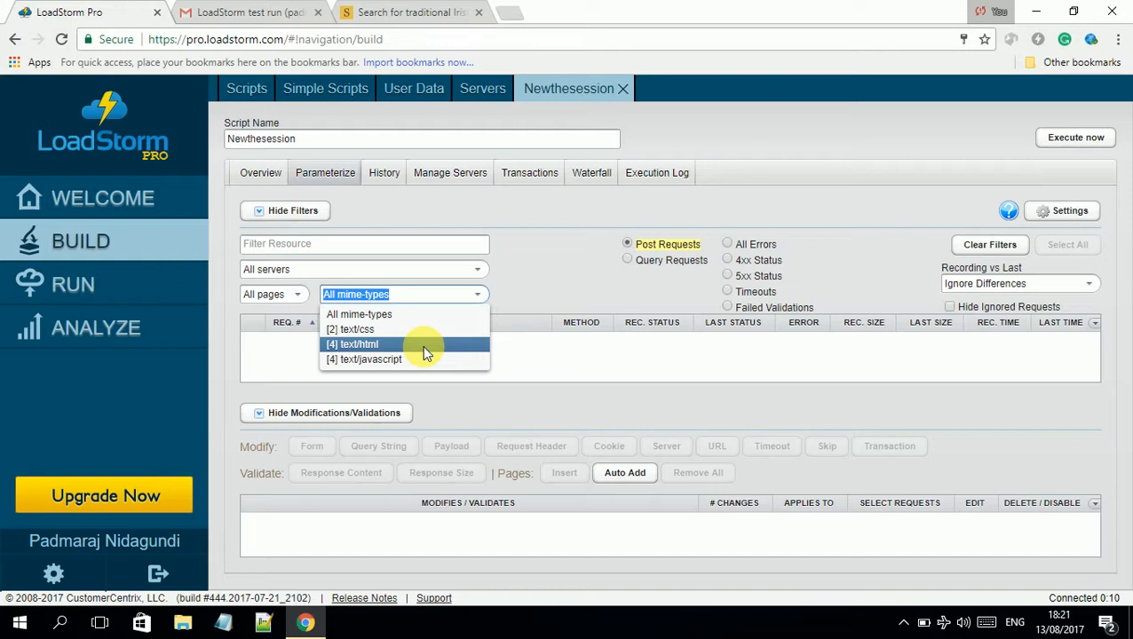
click(297, 297)
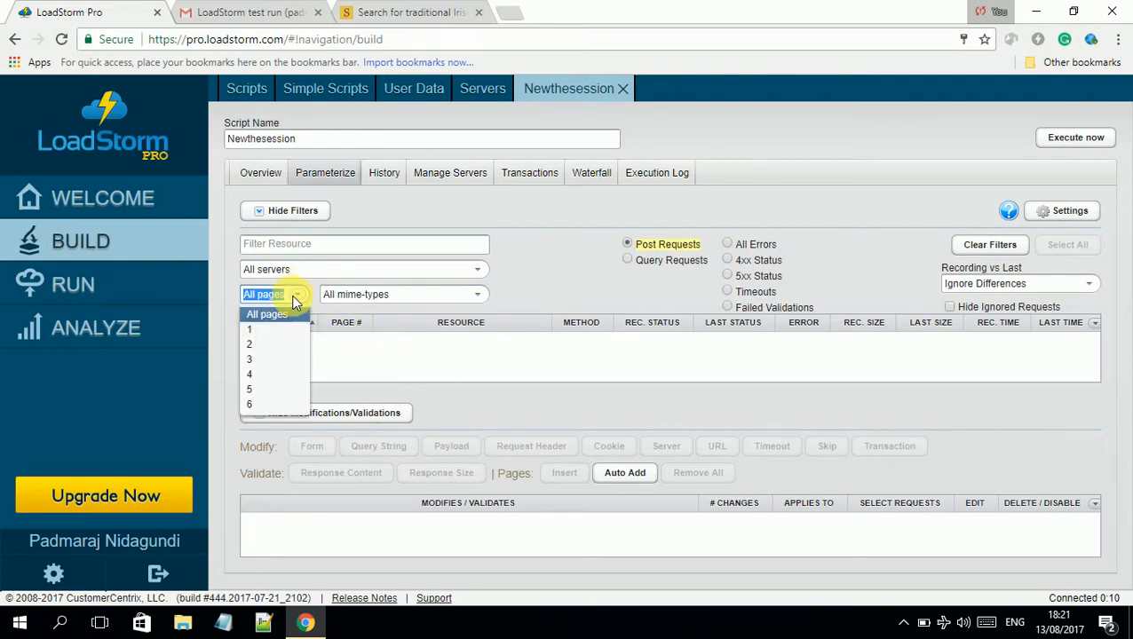
click(297, 301)
click(317, 270)
click(338, 253)
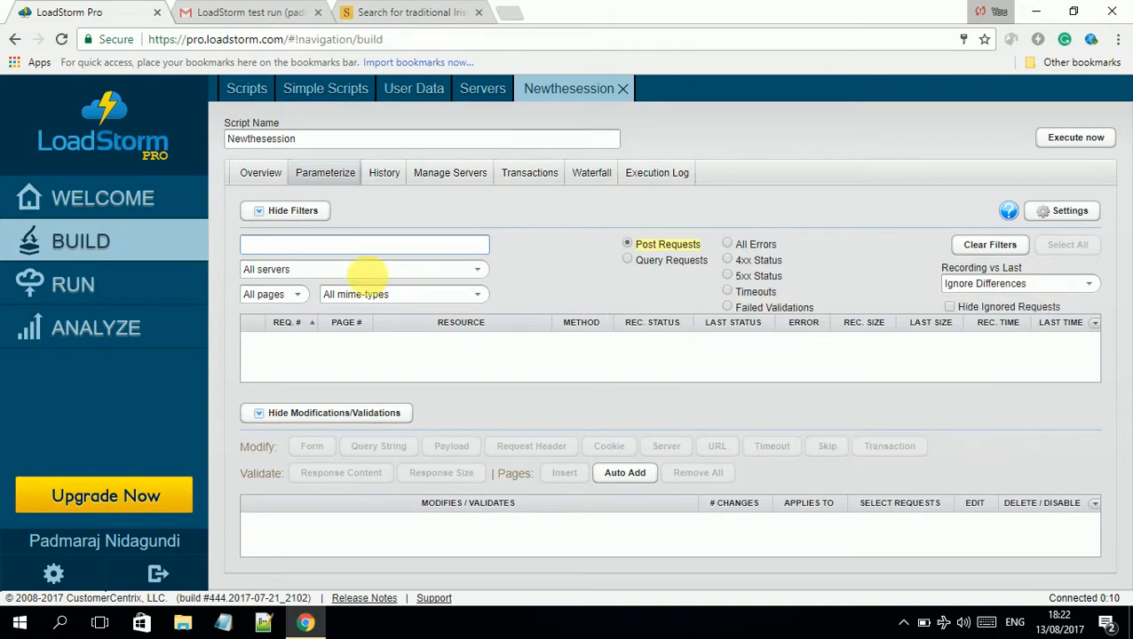
click(390, 181)
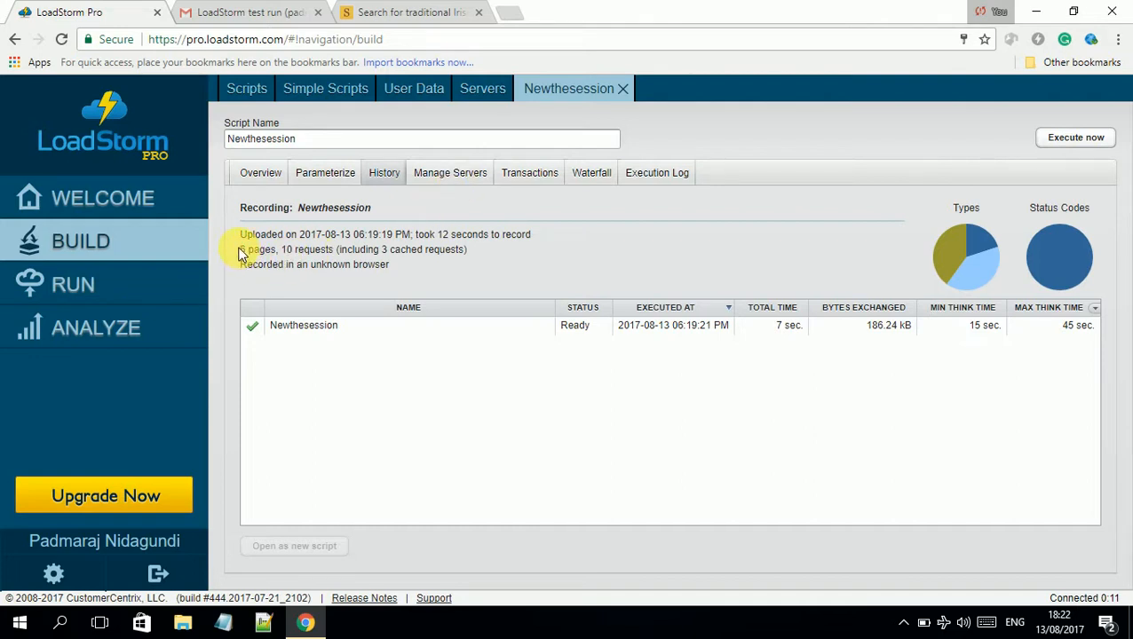
Highlight the recording summary's 6 pages and 10 requests counts, then clear the selection
drag(240, 250, 472, 253)
click(361, 257)
click(479, 259)
Inspect thesession.org server details, highlighting protocol https and port 443, then close them
click(466, 178)
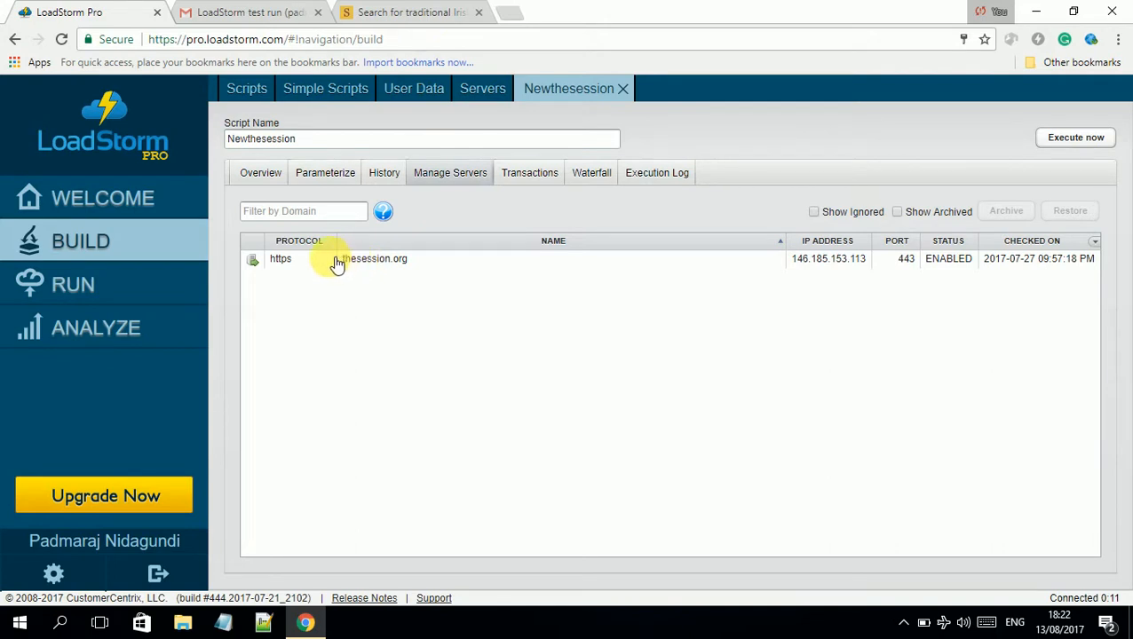
click(837, 265)
double_click(835, 262)
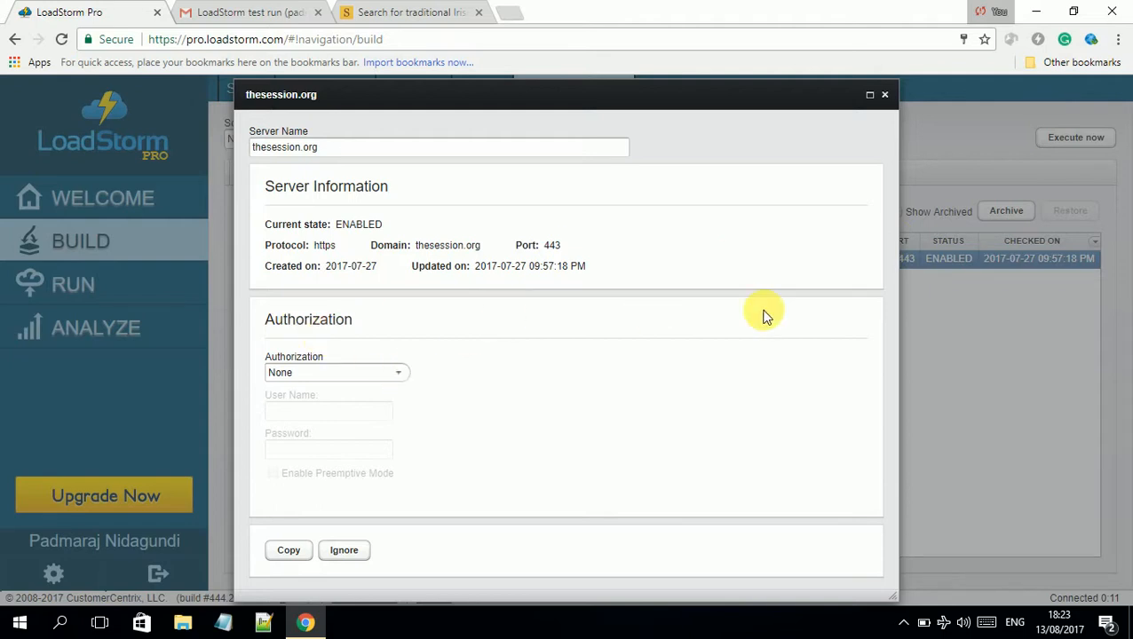
click(885, 95)
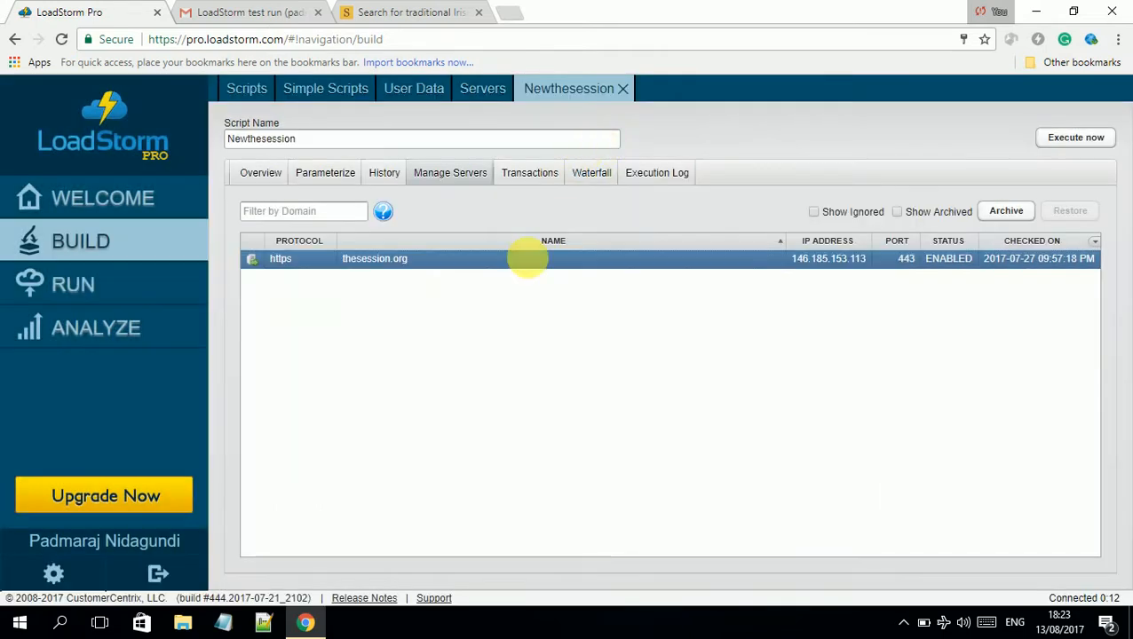
double_click(819, 265)
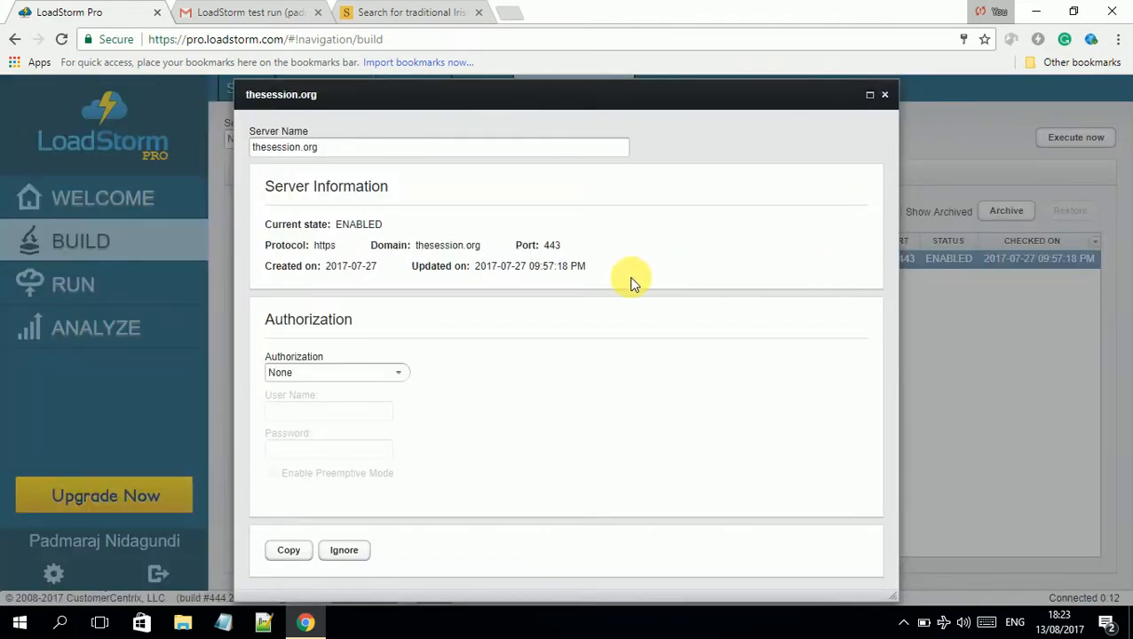
drag(263, 249, 331, 248)
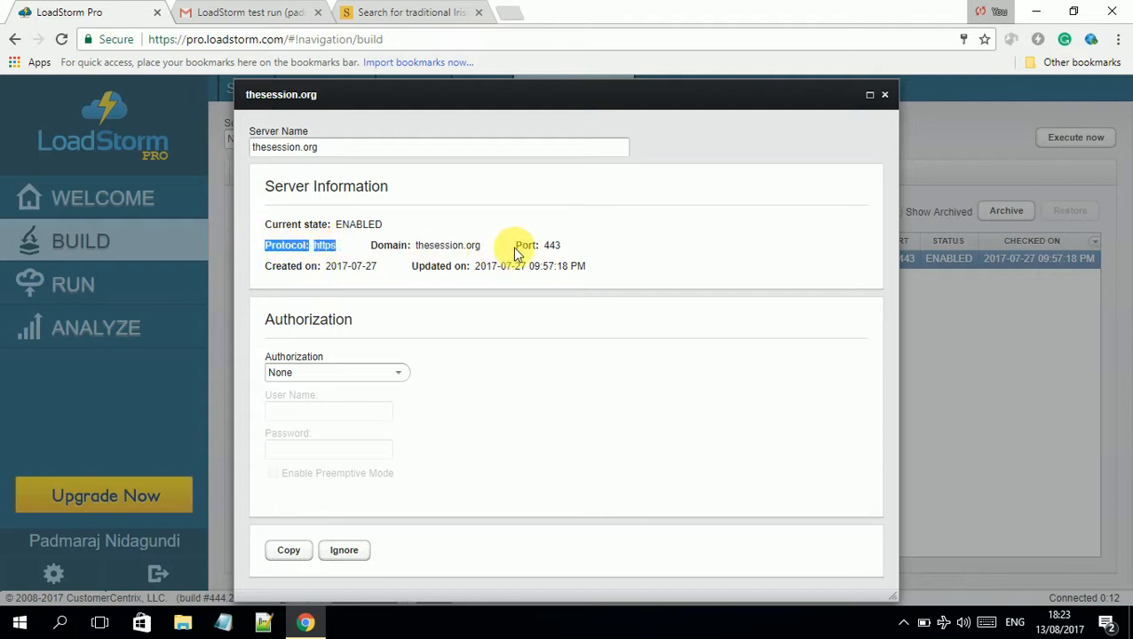
drag(515, 246, 576, 246)
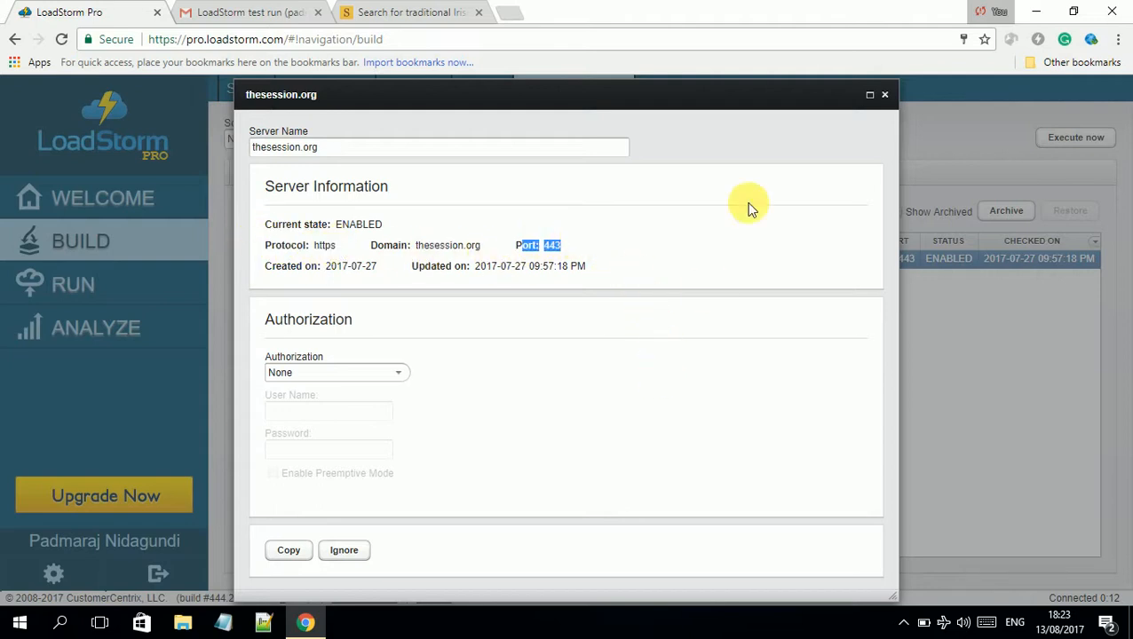
click(884, 96)
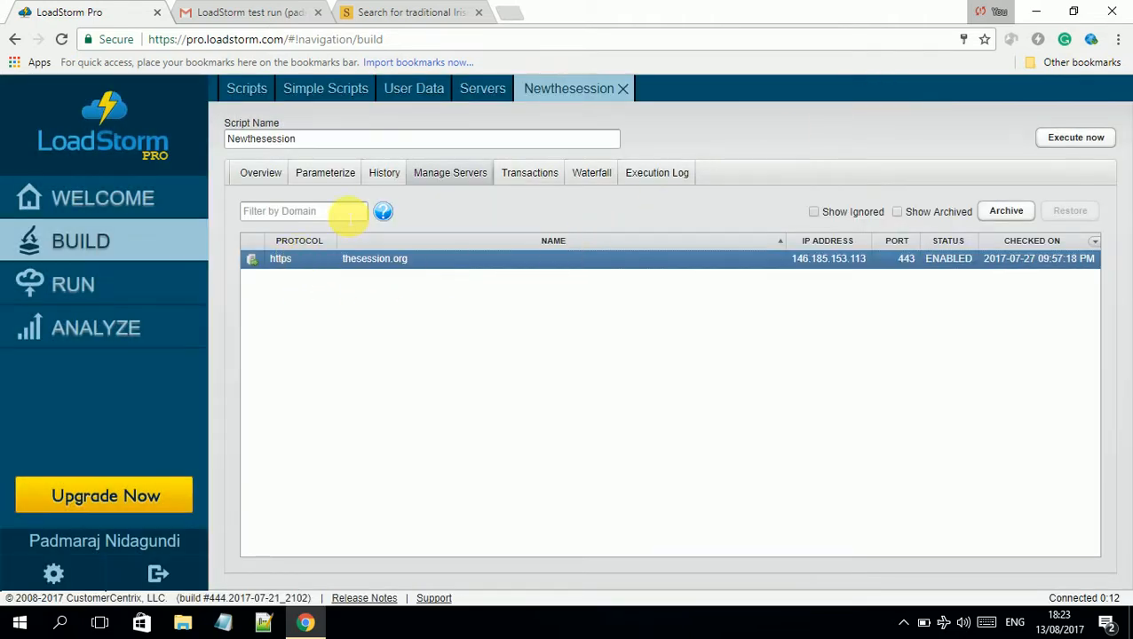
Display the Transactions waterfall showing load timings for Newthesession pages 1 to 5
click(534, 174)
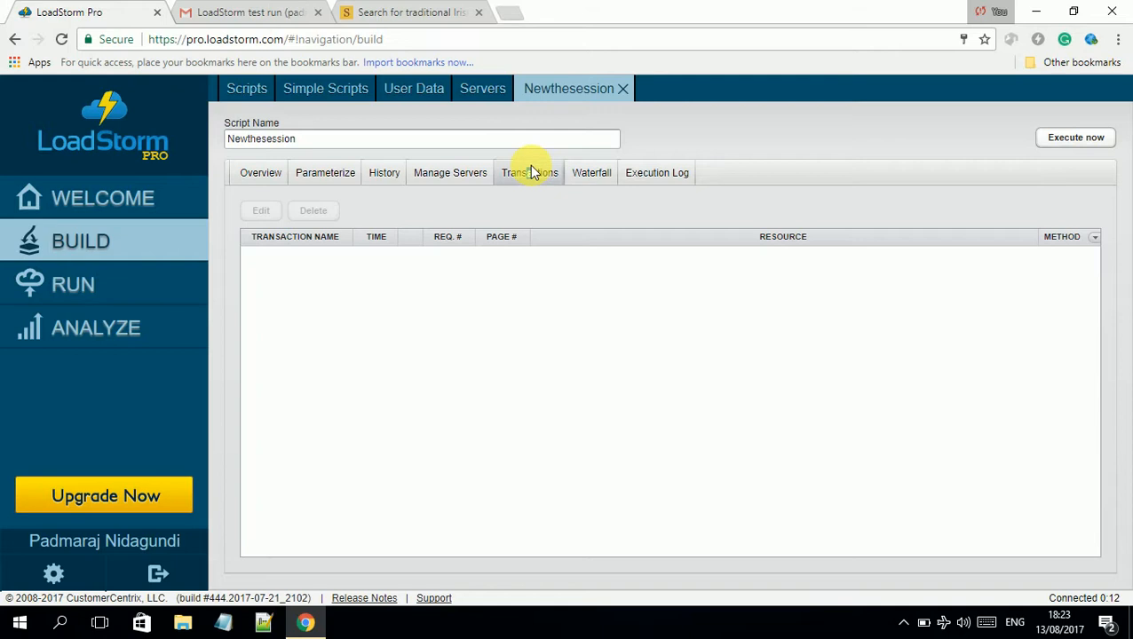
click(601, 176)
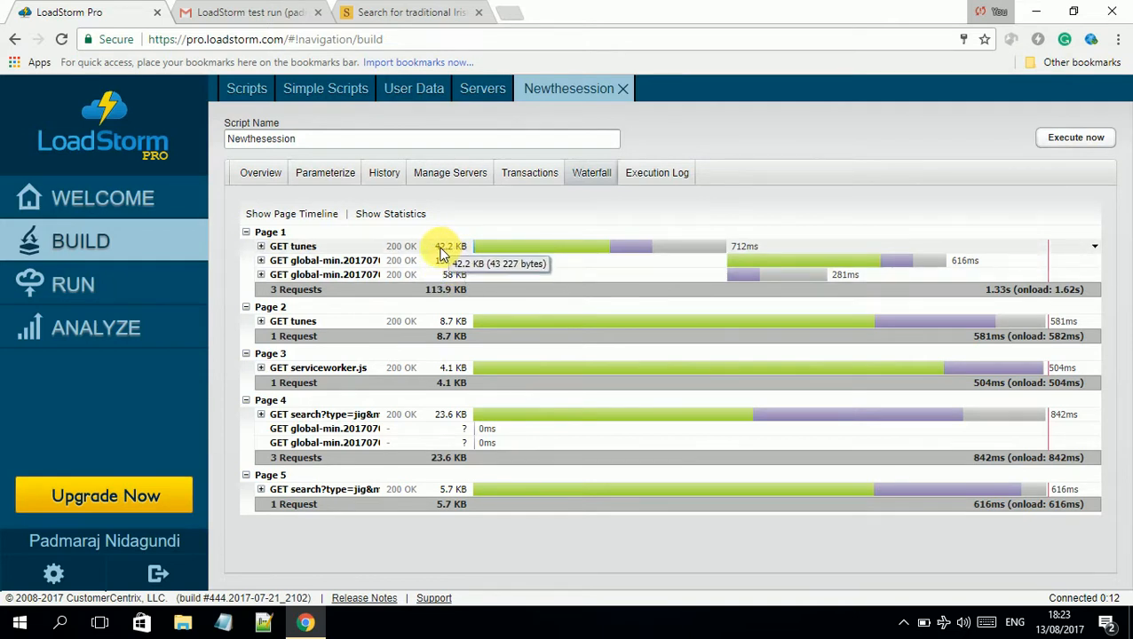
Expand the GET tunes request to read its headers, then collapse Page 1
click(262, 247)
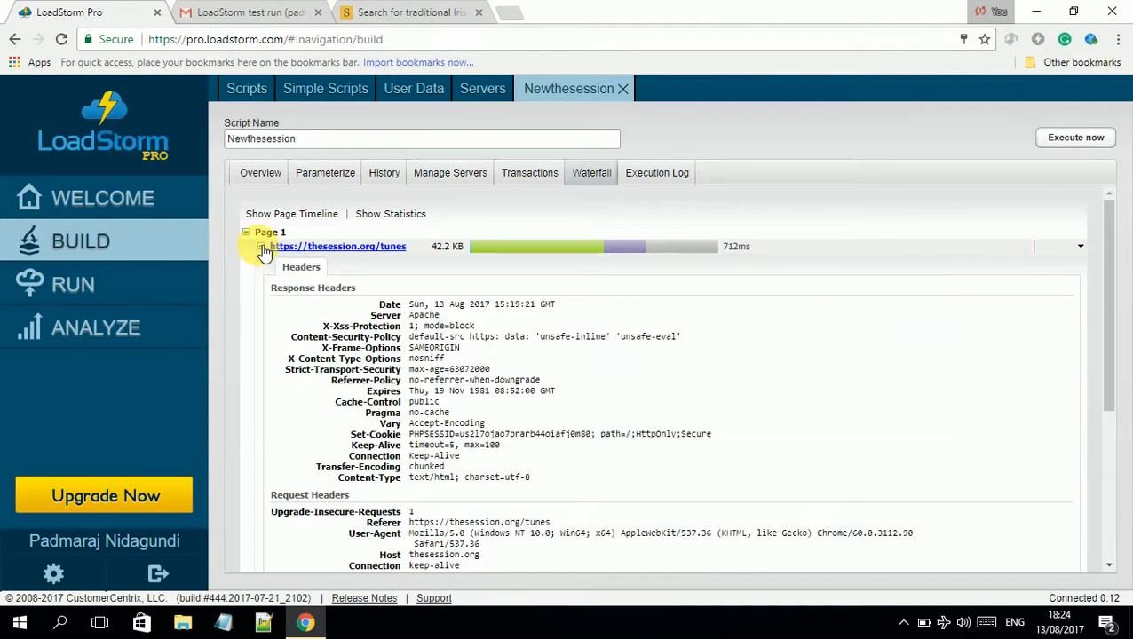
click(262, 247)
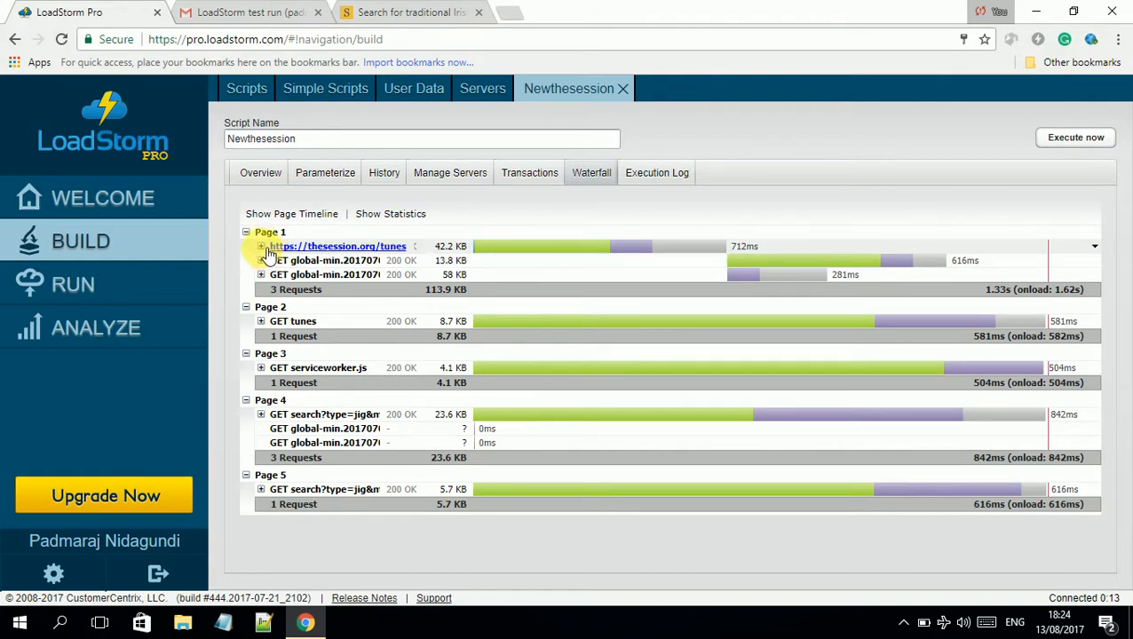
click(262, 248)
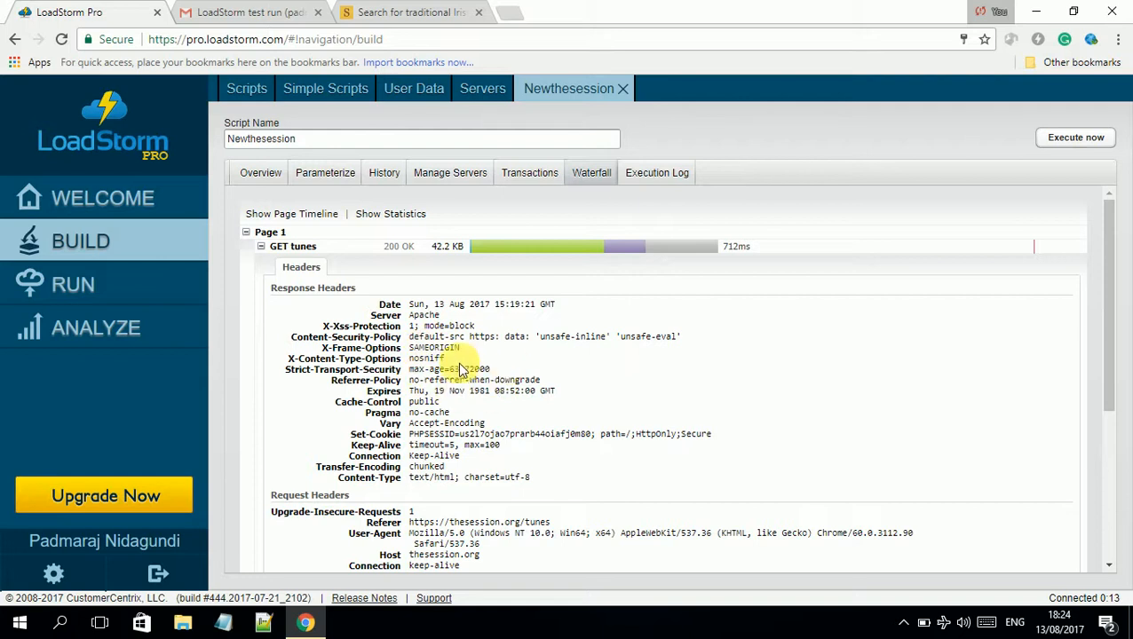
scroll(449, 428, down, 1)
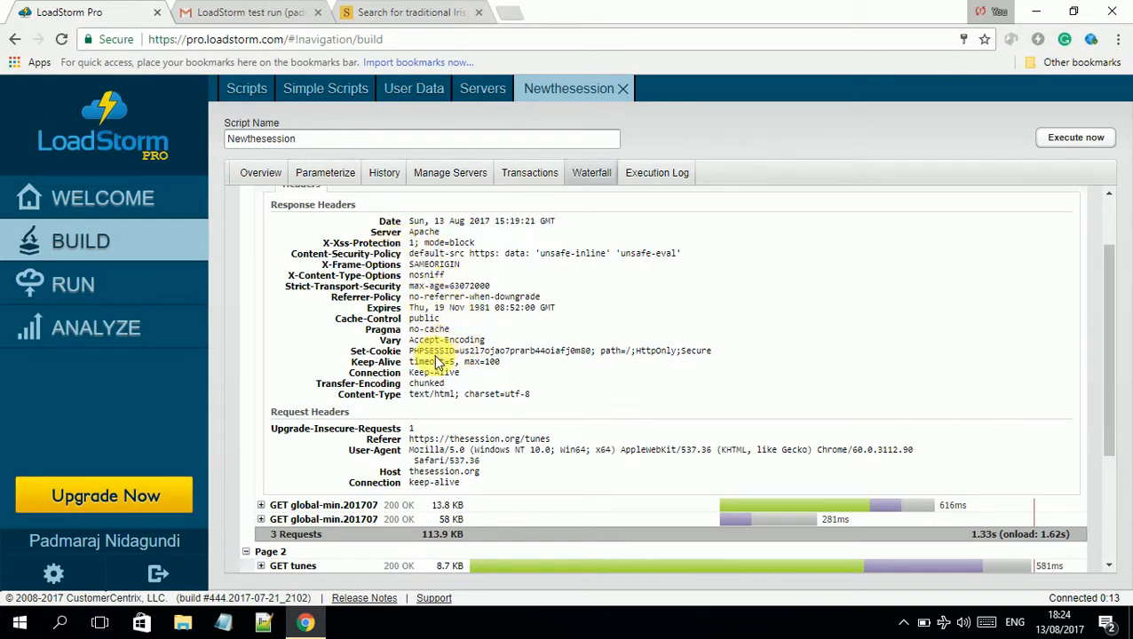
scroll(436, 350, down, 2)
scroll(429, 349, up, 3)
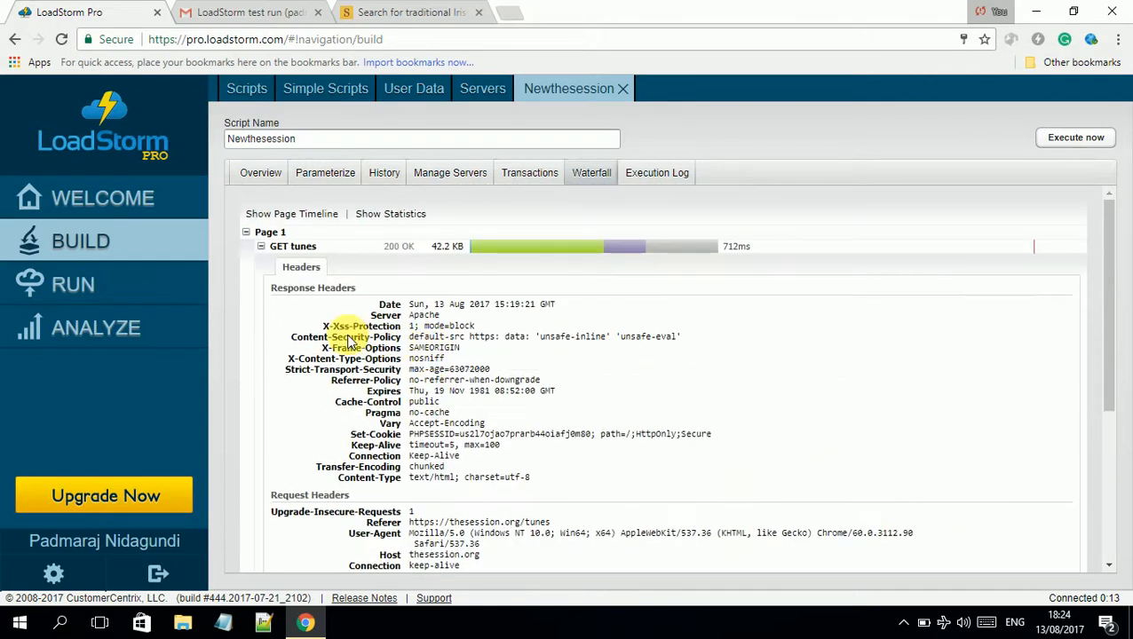
click(255, 235)
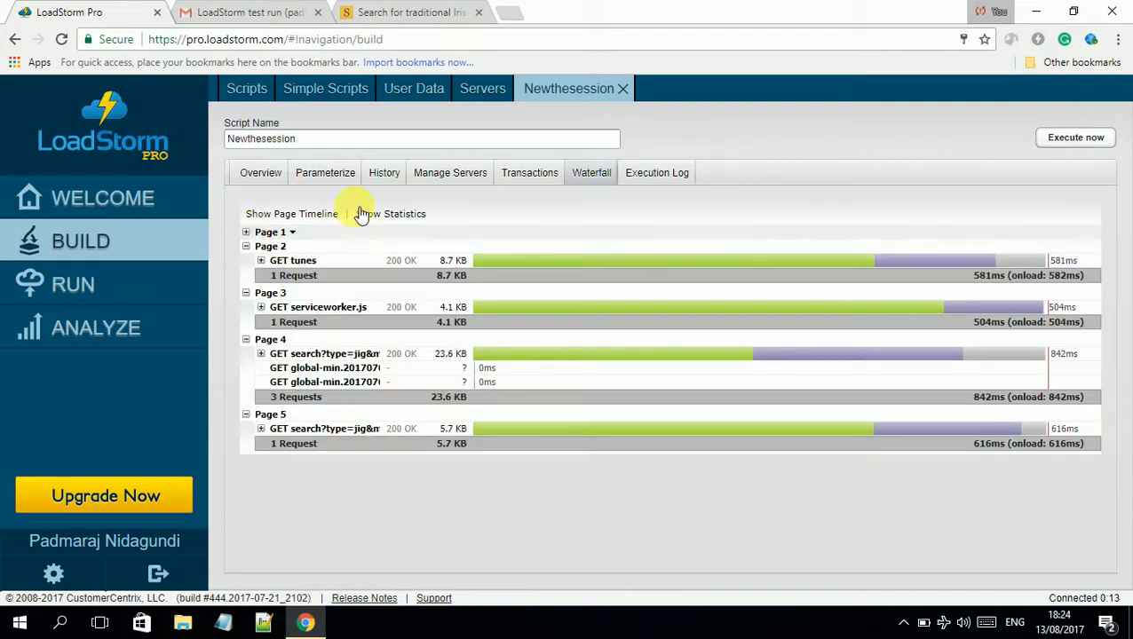
Open the Execution Log and highlight its opening lines from 15:19:21
click(645, 176)
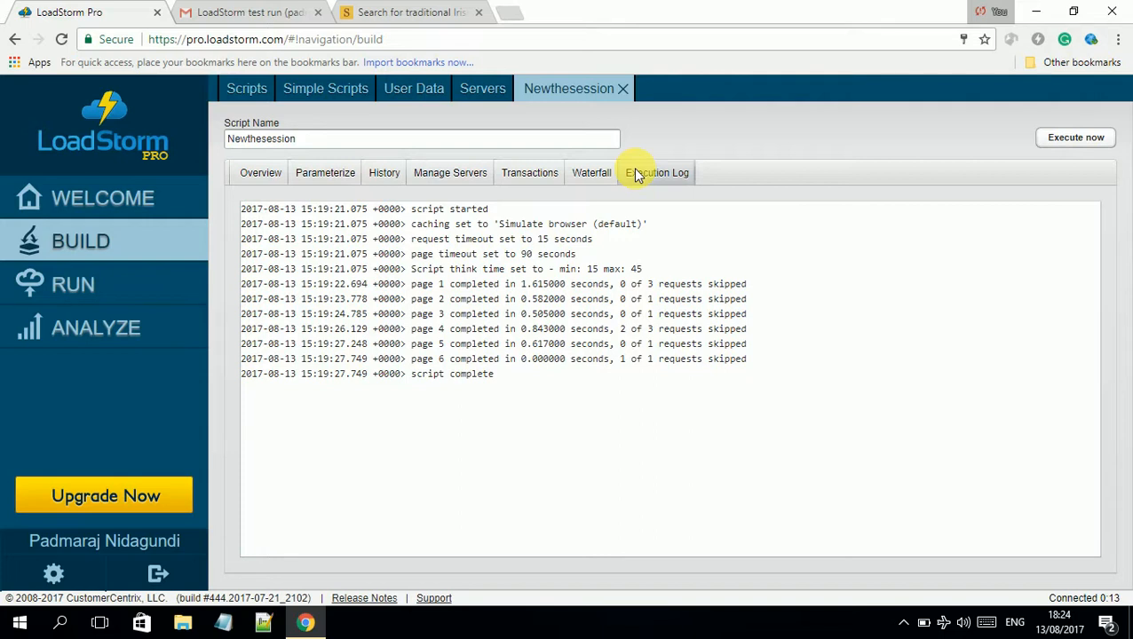
drag(496, 212, 345, 299)
drag(384, 351, 293, 240)
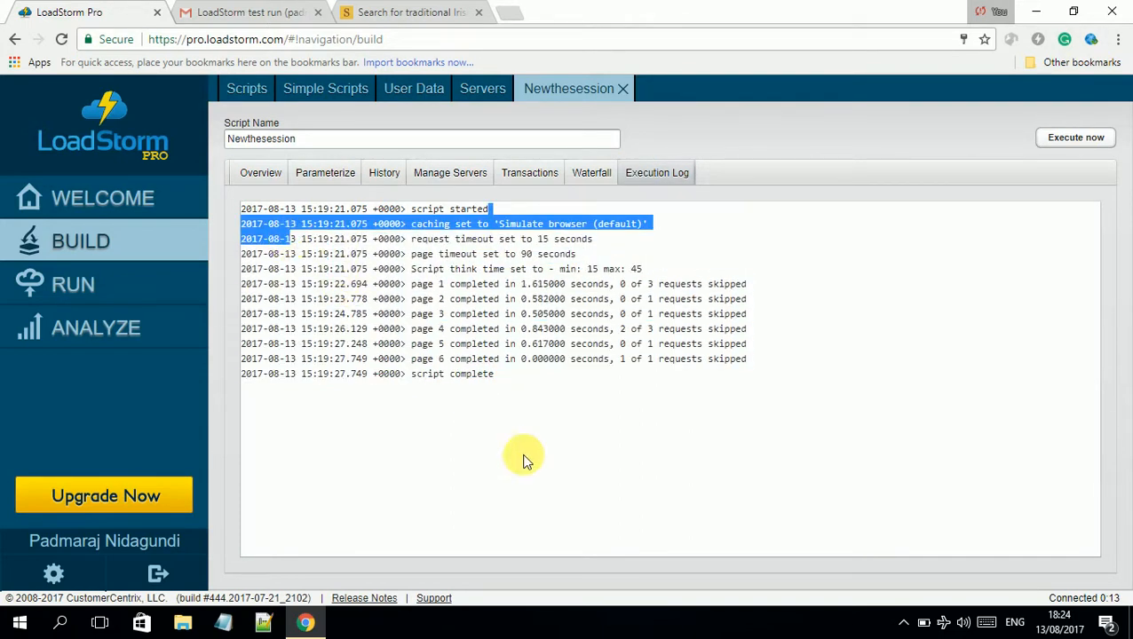
click(546, 394)
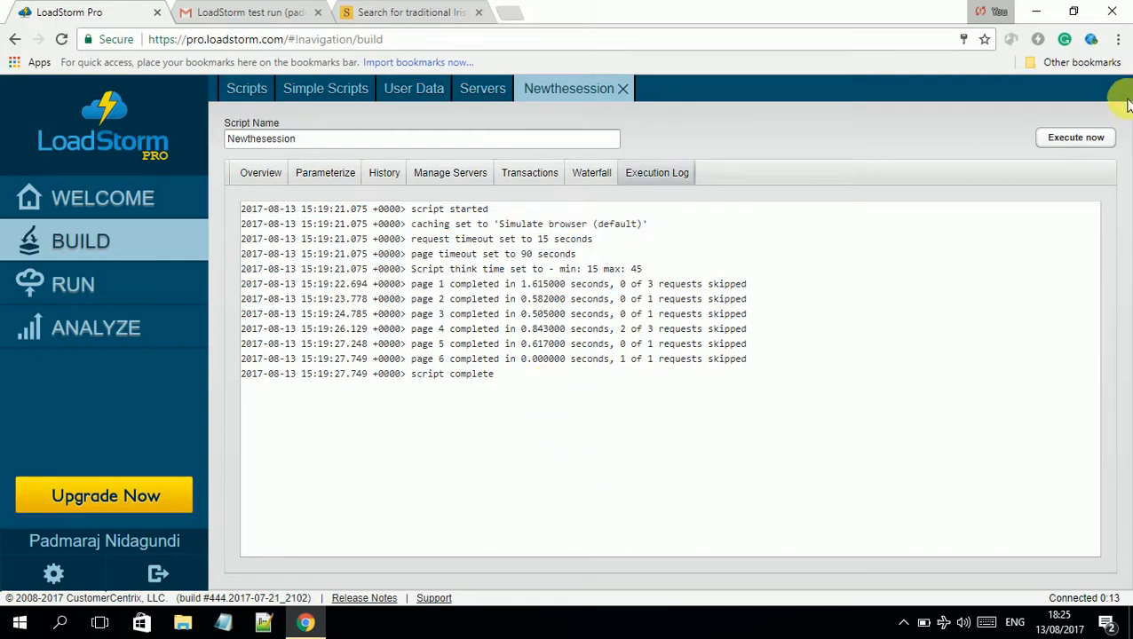
Start a new run, select the default name Test Run 00155454, then switch to The Session
click(114, 283)
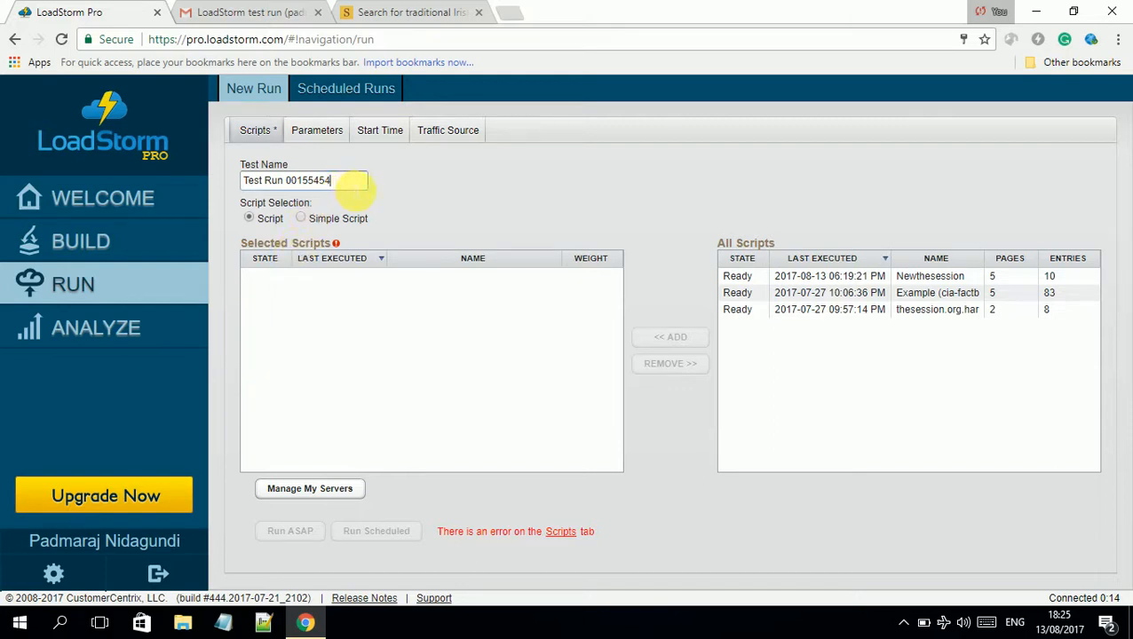
drag(349, 181, 53, 184)
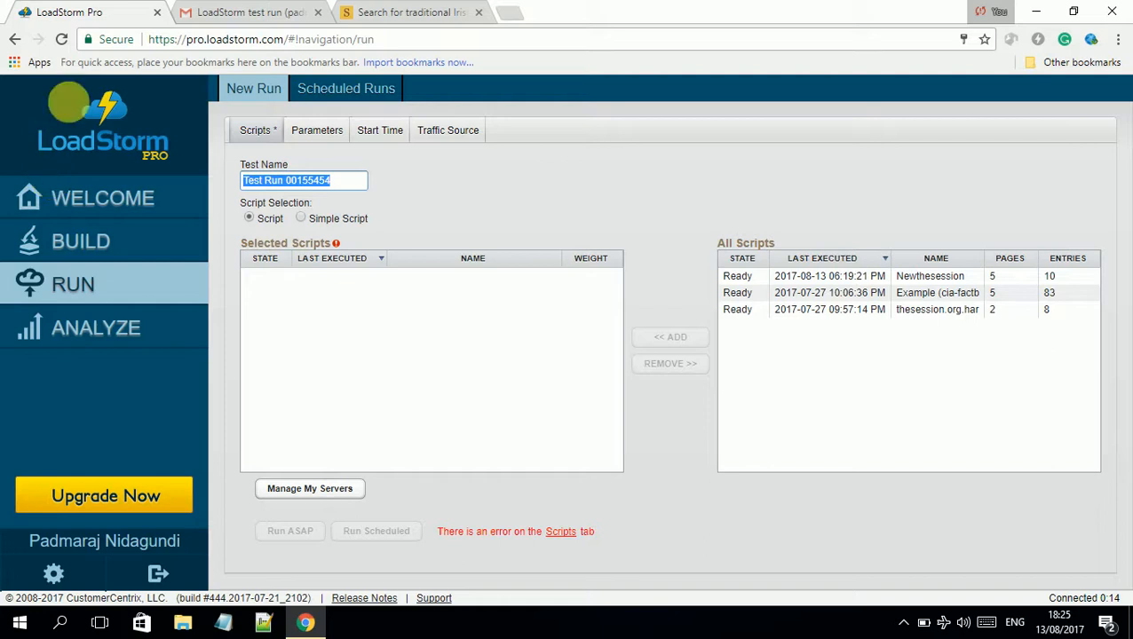
click(391, 11)
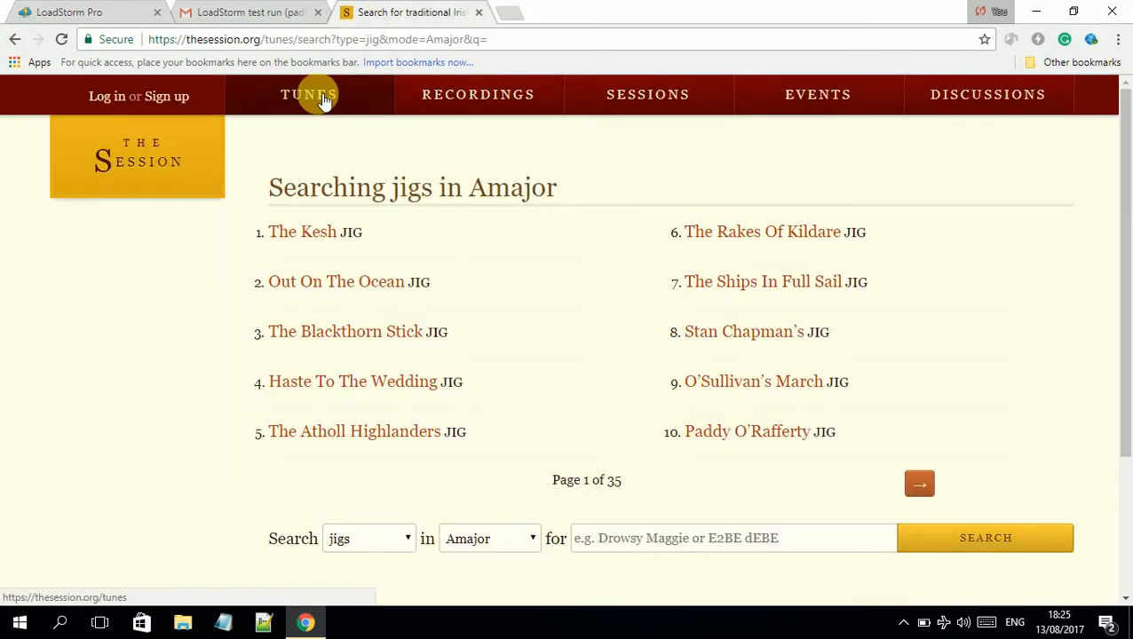
Browse The Session's Tunes page, checking the tune-type and key dropdowns, then return to LoadStorm
click(315, 105)
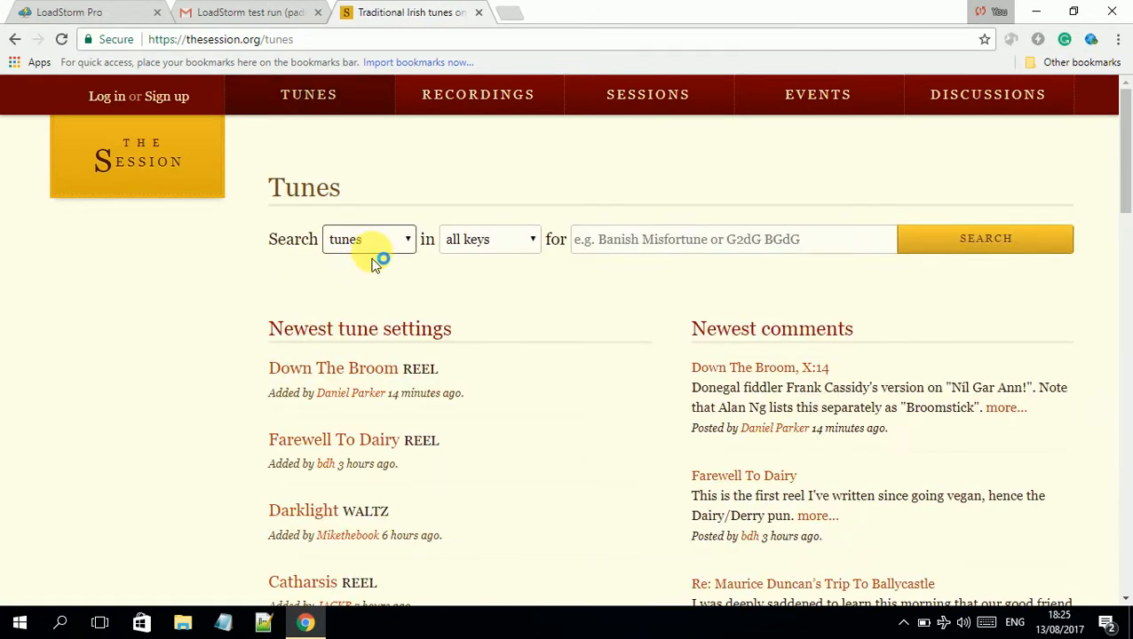
click(376, 257)
click(458, 239)
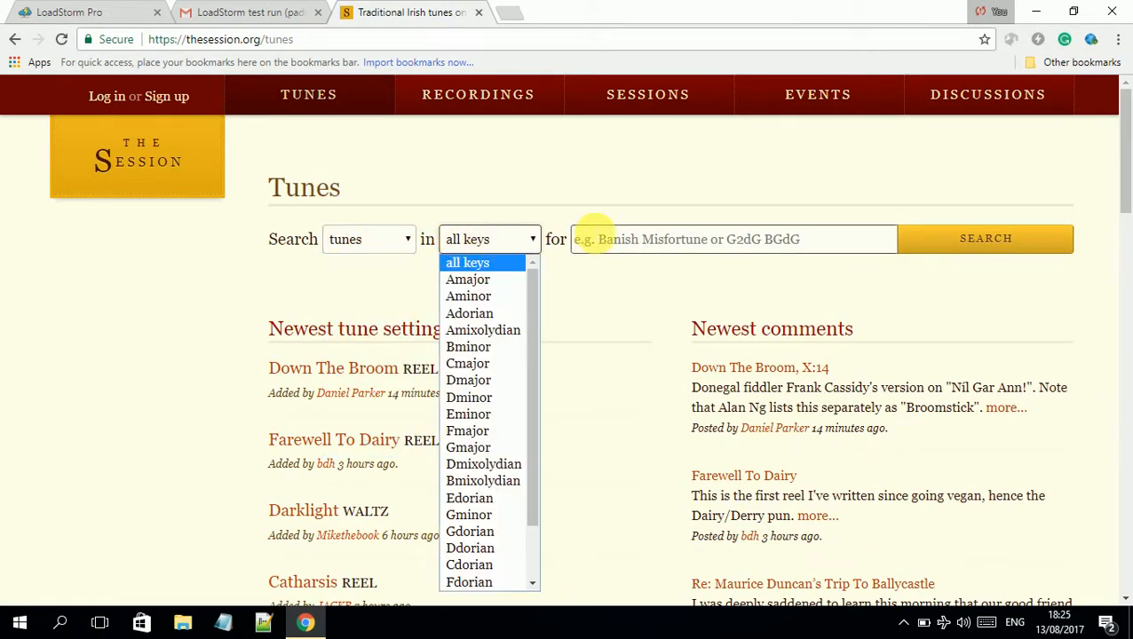
click(127, 9)
Name the run 'Tune search', add the Newthesession script, and view its load parameters
text(T)
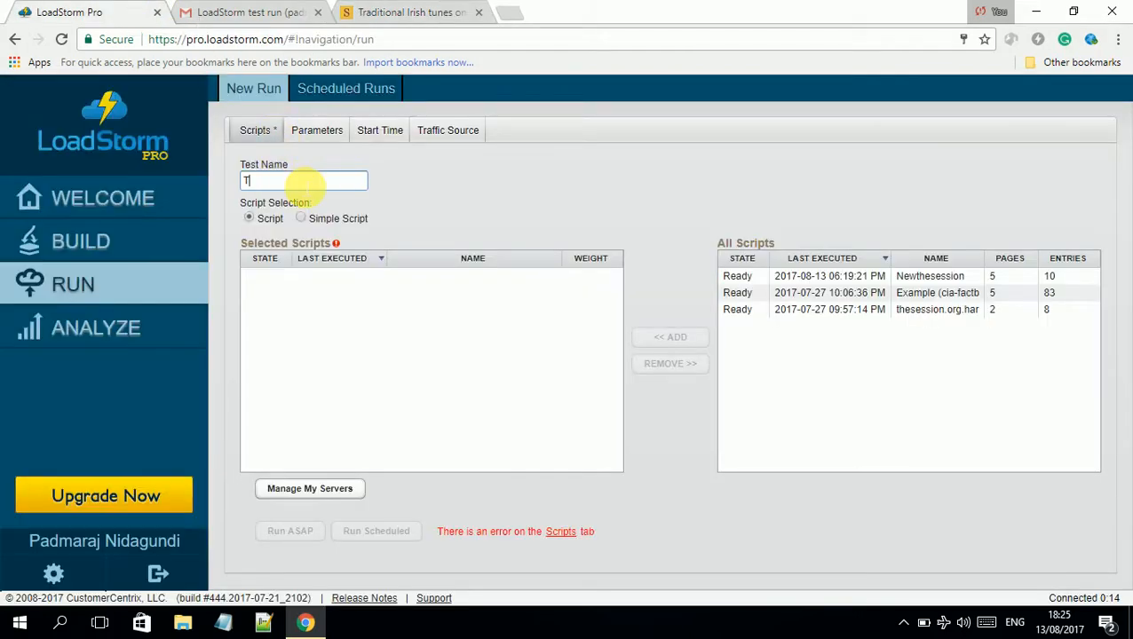
text(une search)
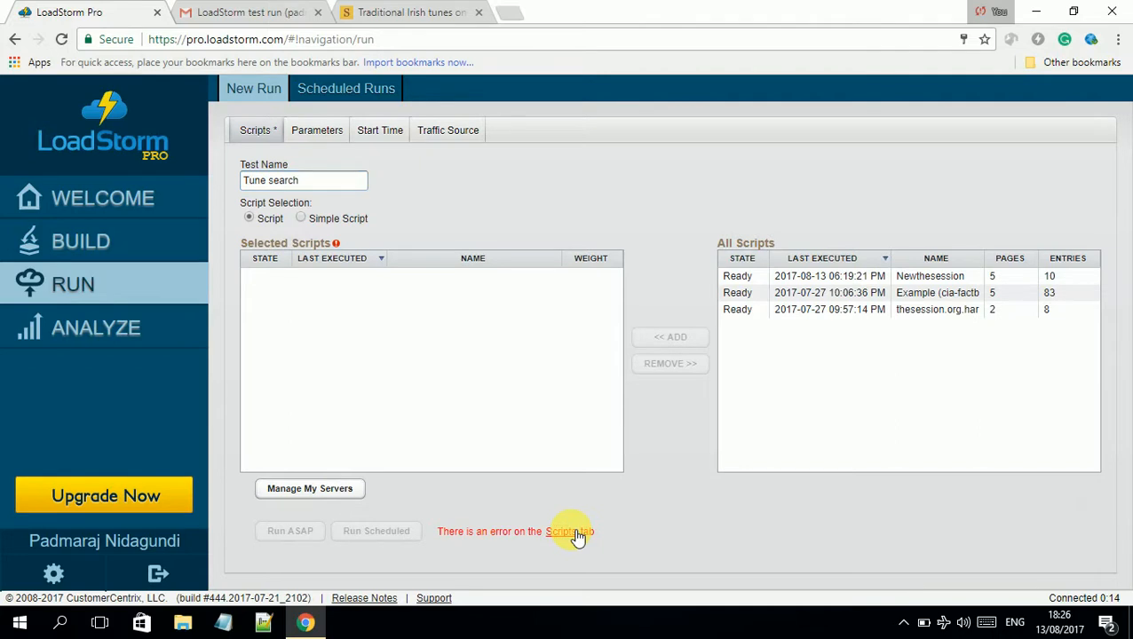
click(304, 220)
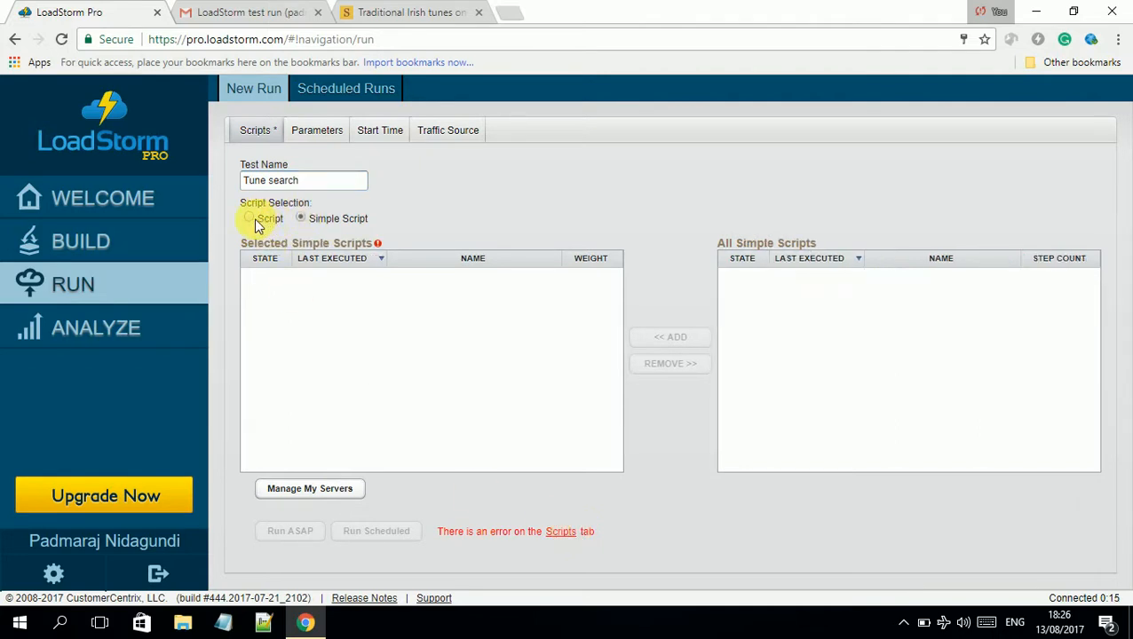
click(250, 219)
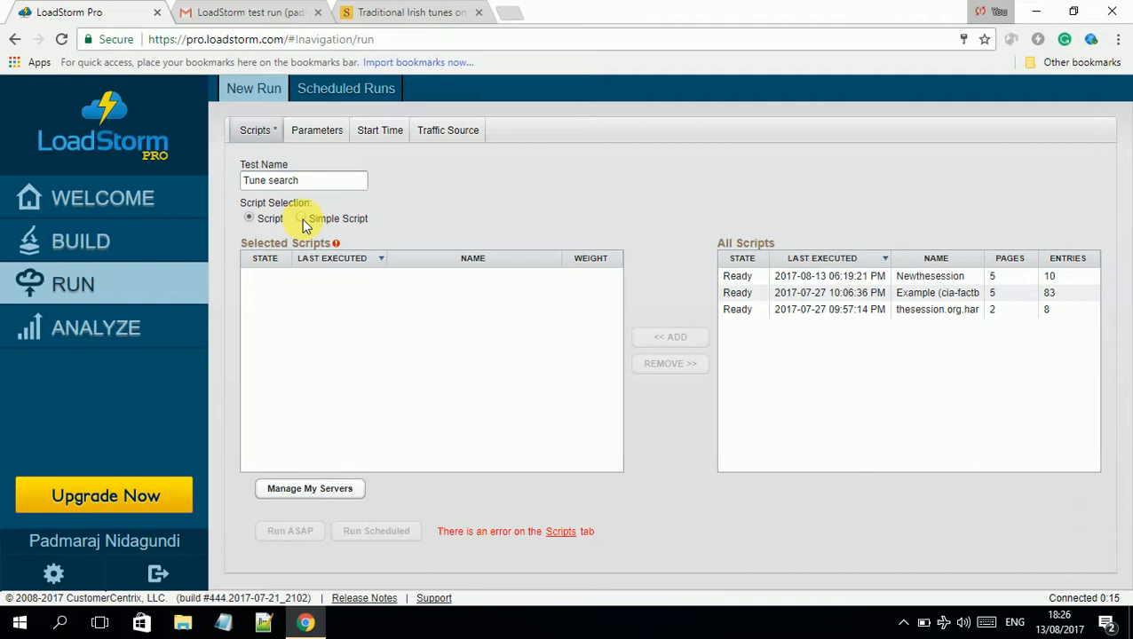
click(884, 277)
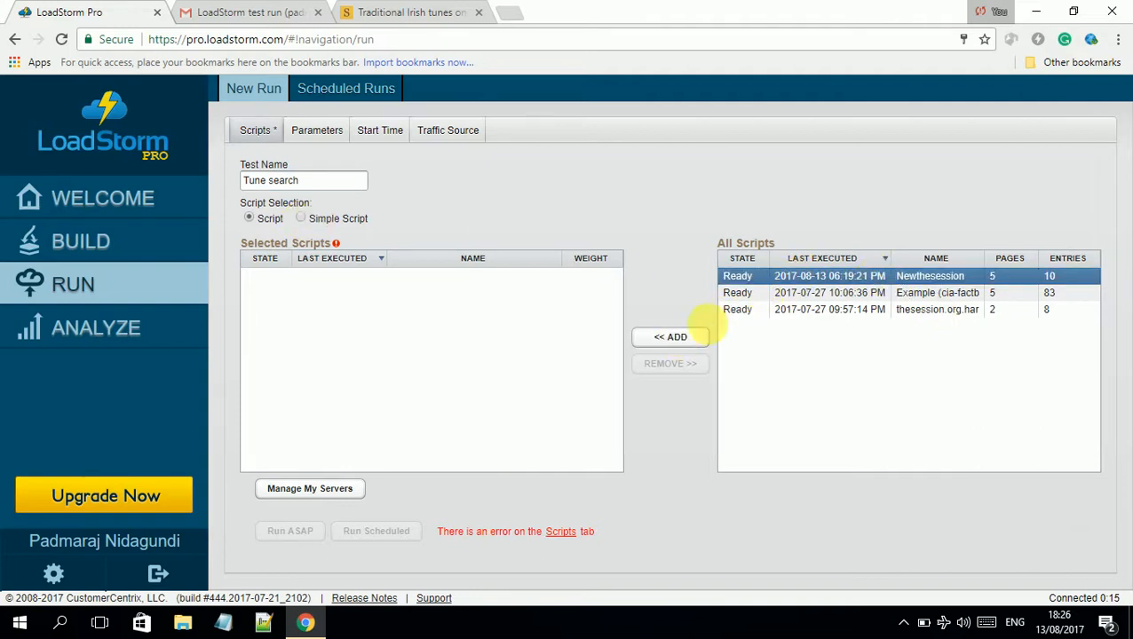
click(684, 338)
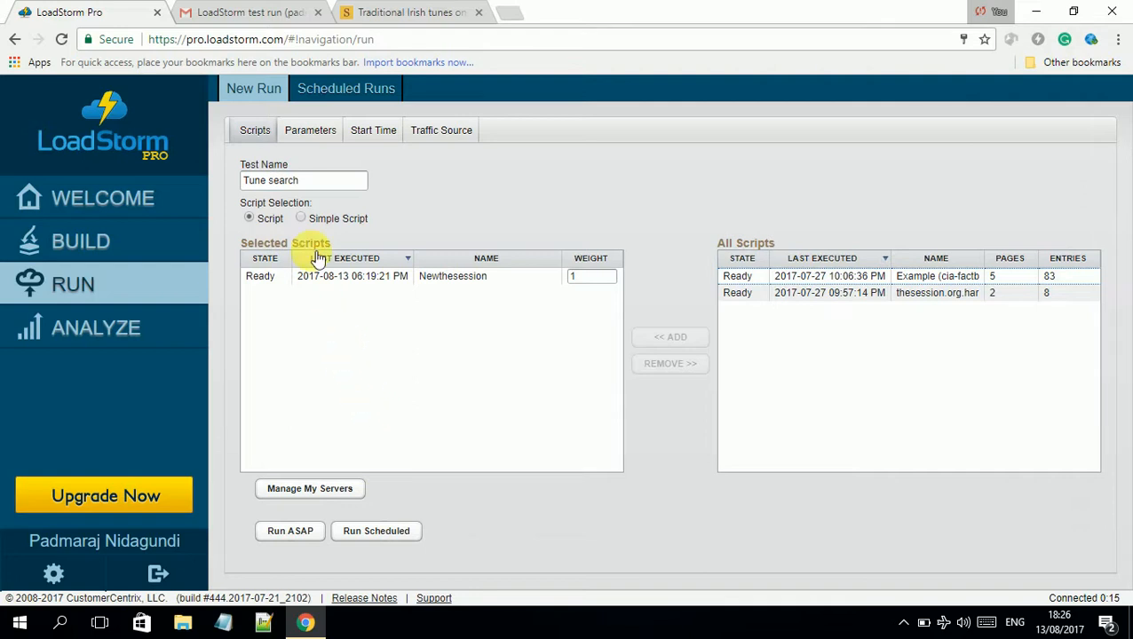
click(321, 138)
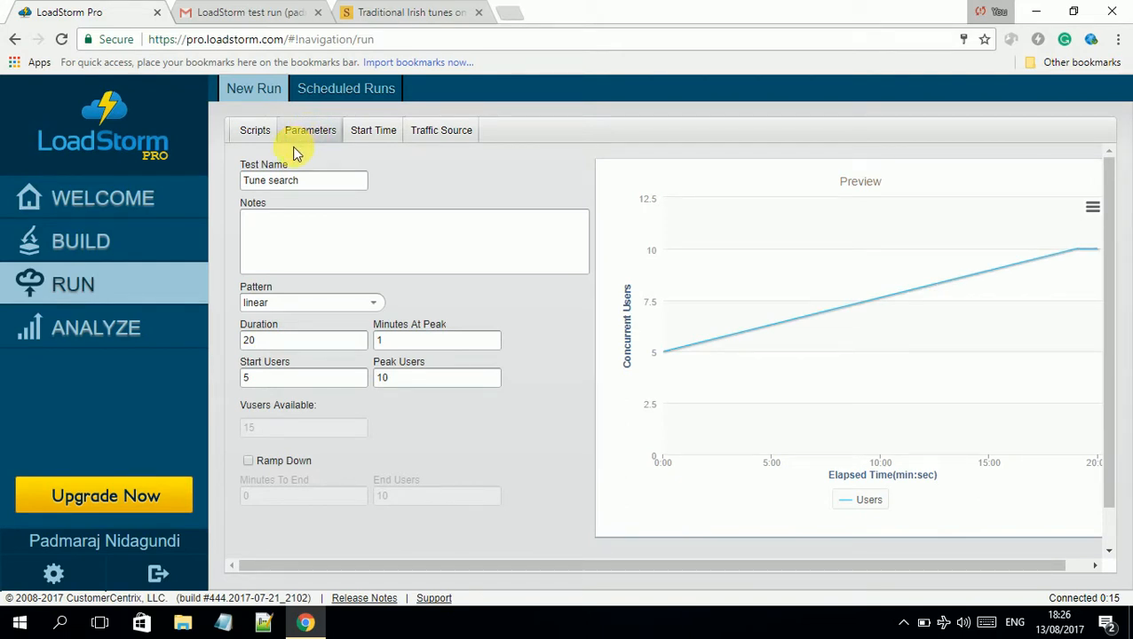
Fill the Notes box with the copied test name plus ' testing': 'Tune search testing'
click(313, 244)
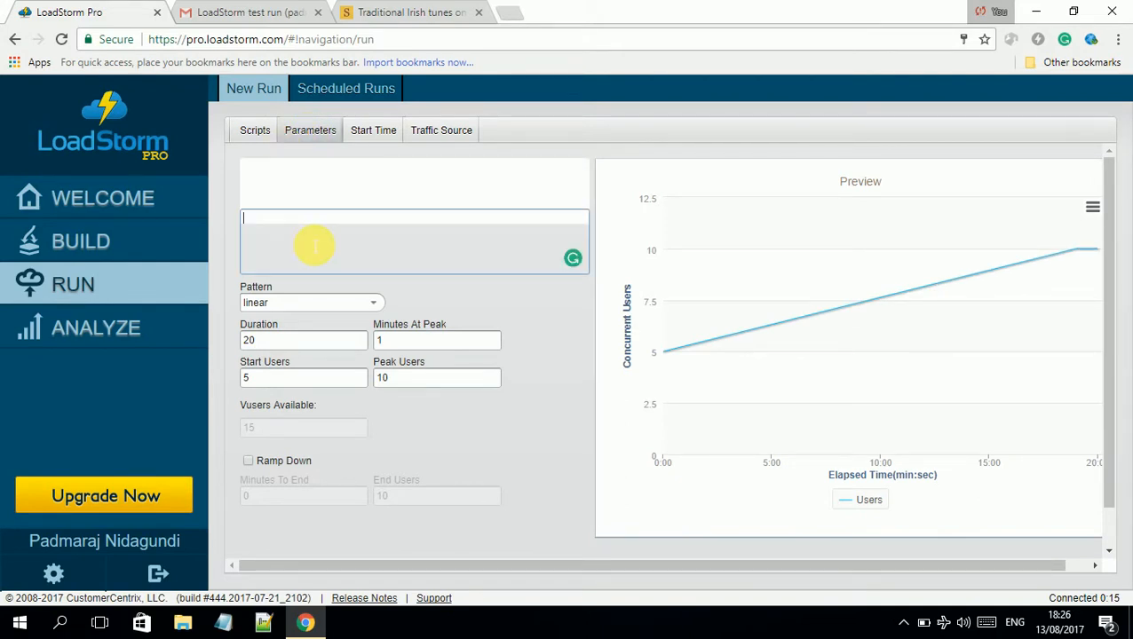
drag(336, 183, 144, 203)
key(ctrl+c)
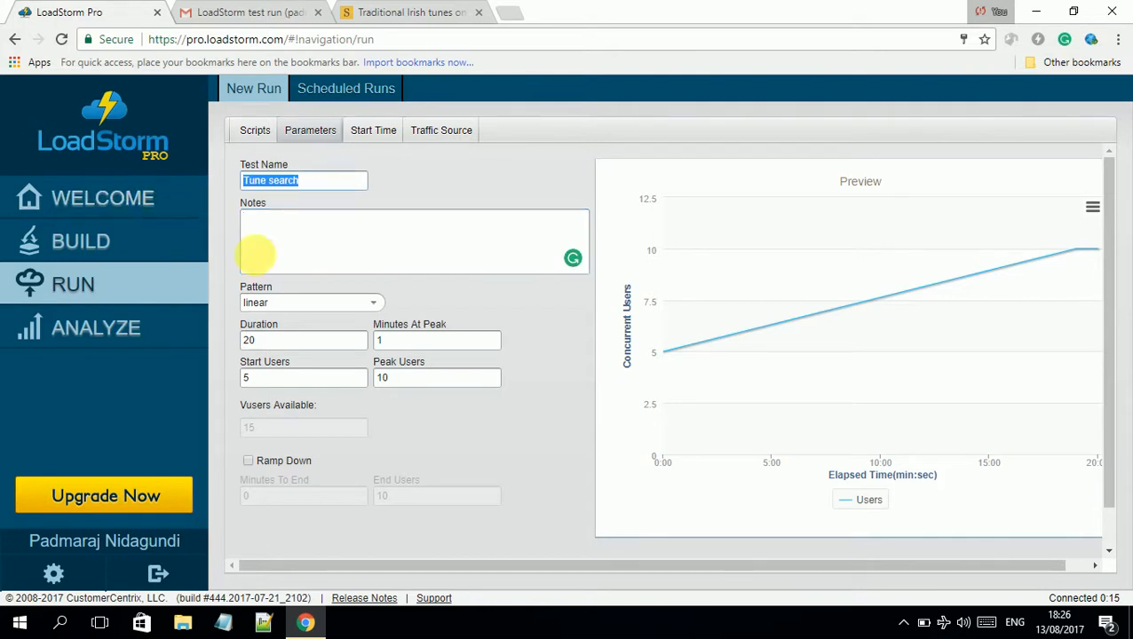
click(298, 251)
key(ctrl+v)
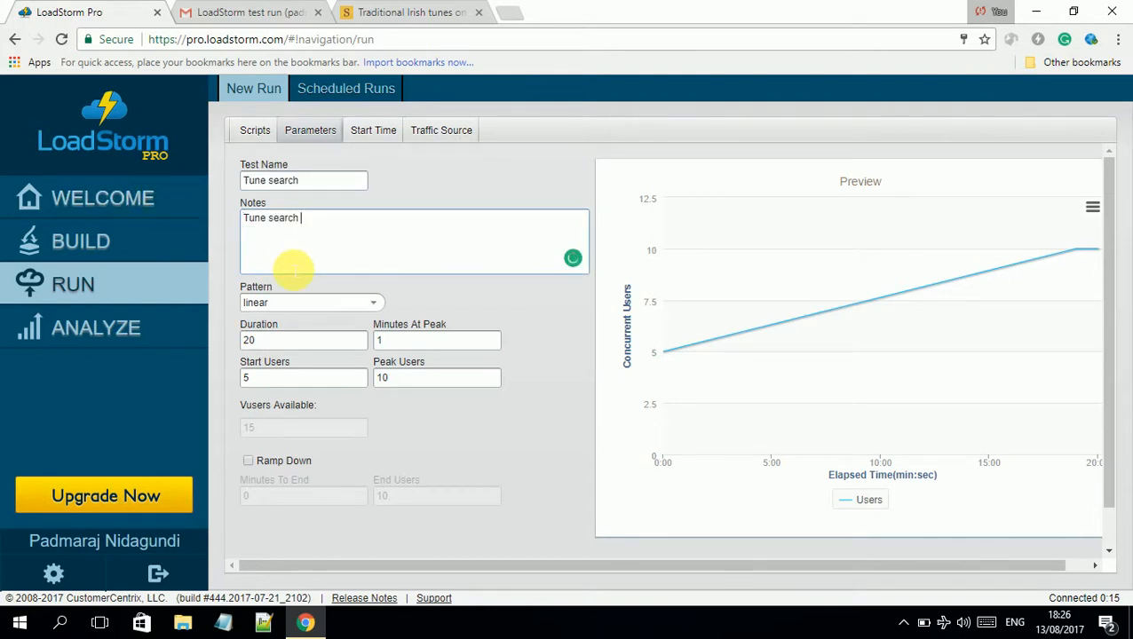
text(testing)
Set Duration to 1 and Peak Users to 5, leaving Ramp Down unchecked
double_click(277, 343)
text(1)
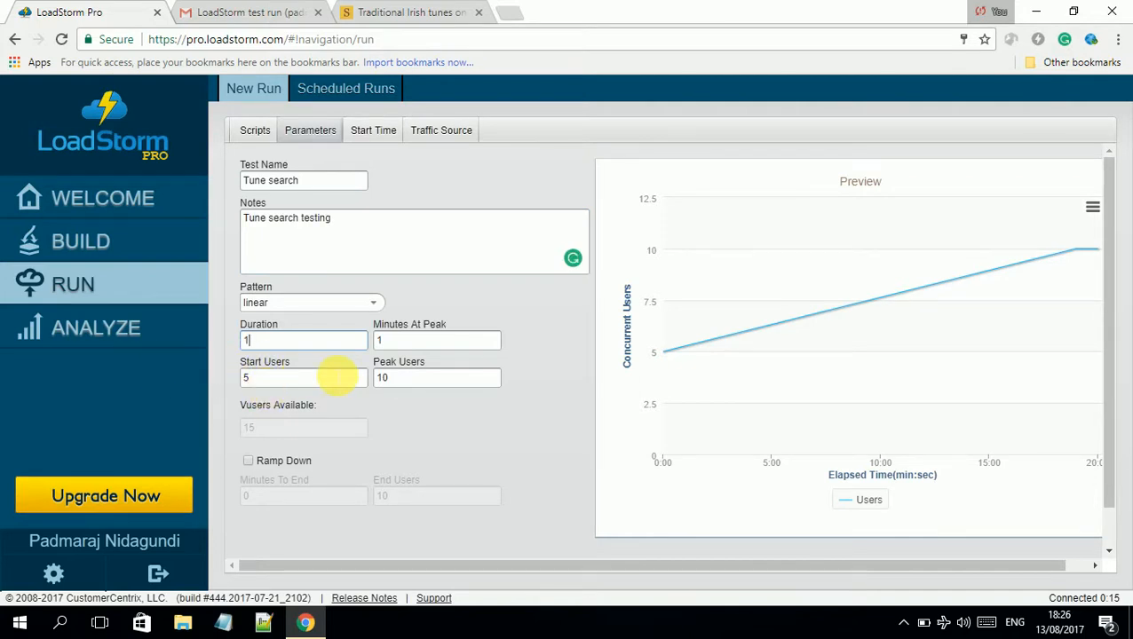
key(Tab)
click(419, 345)
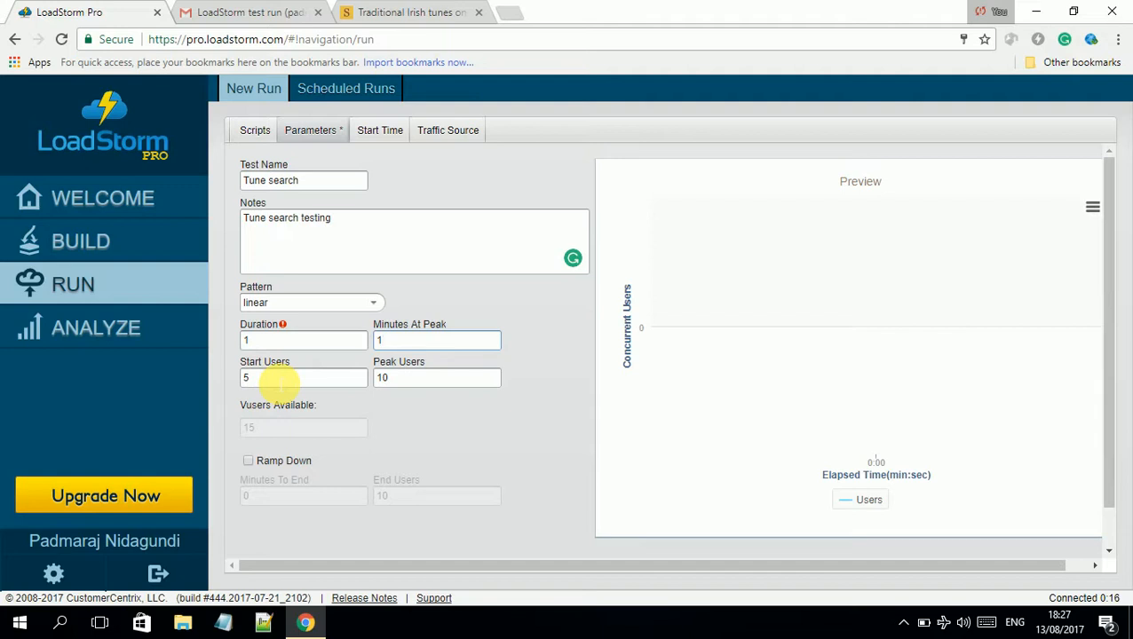
drag(405, 378, 364, 391)
text(5)
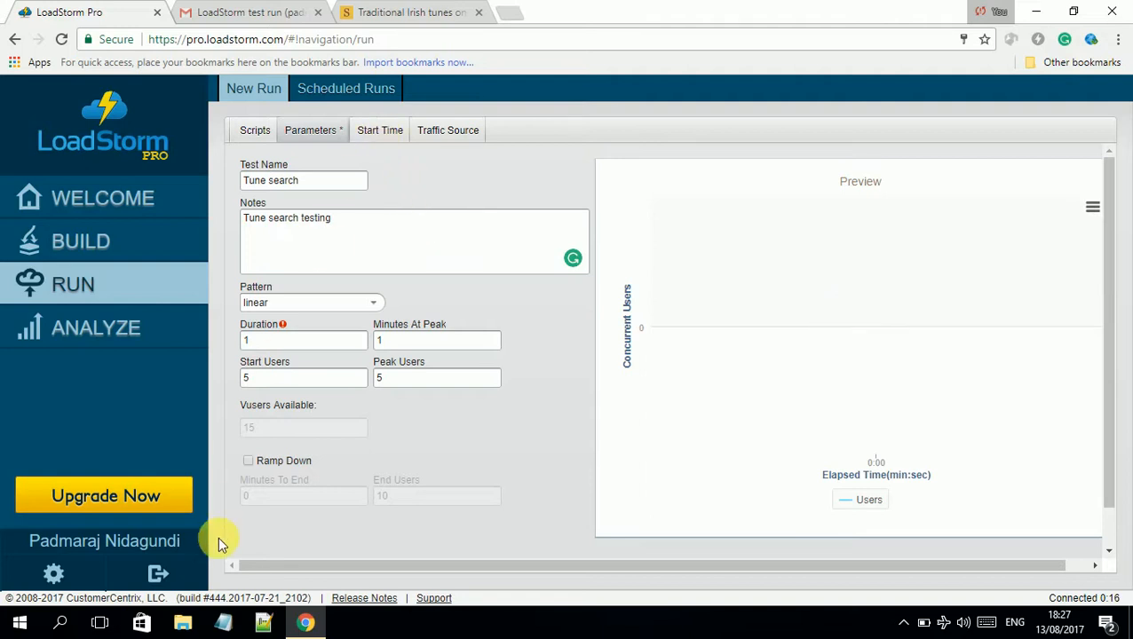
click(273, 461)
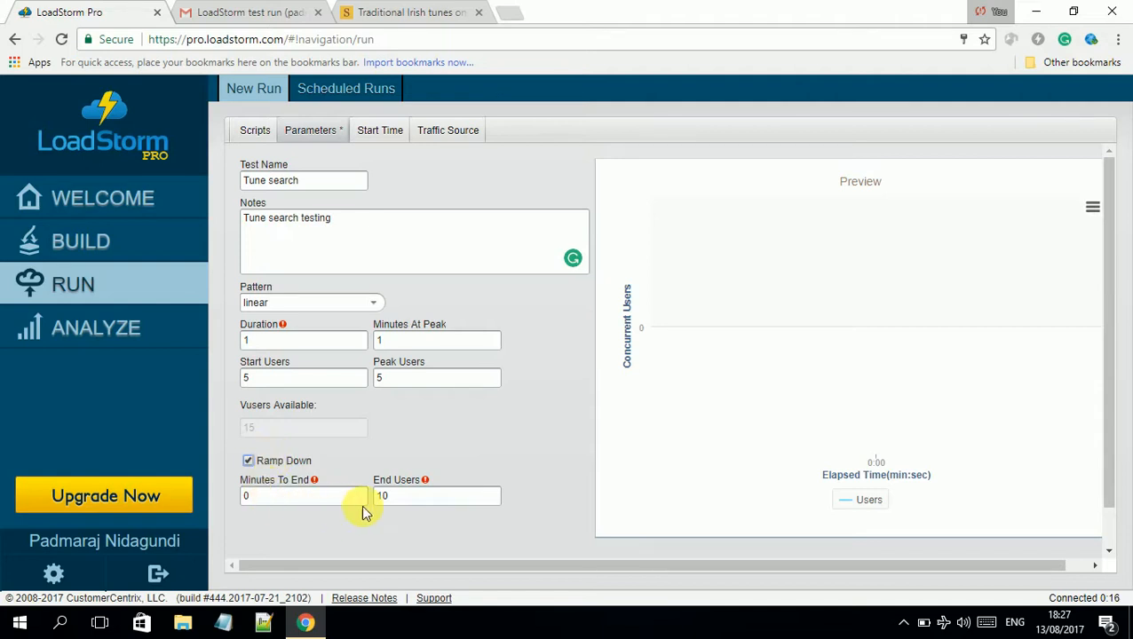
click(280, 467)
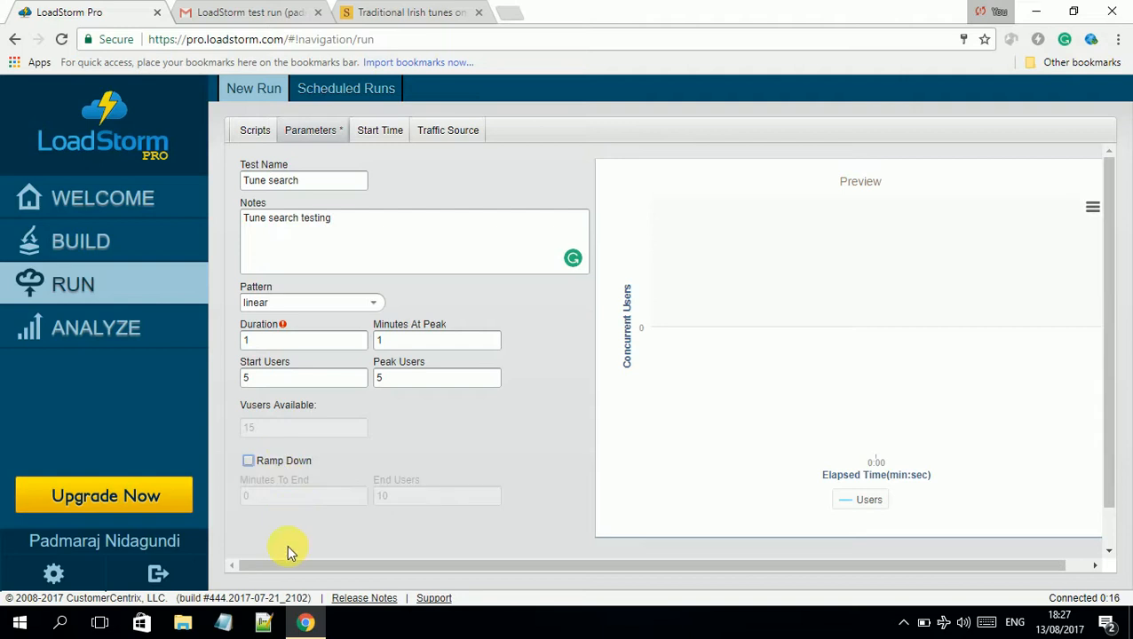
Leave the Start Time non-repeating after toggling Repeat, then view the Traffic Source regions
click(397, 136)
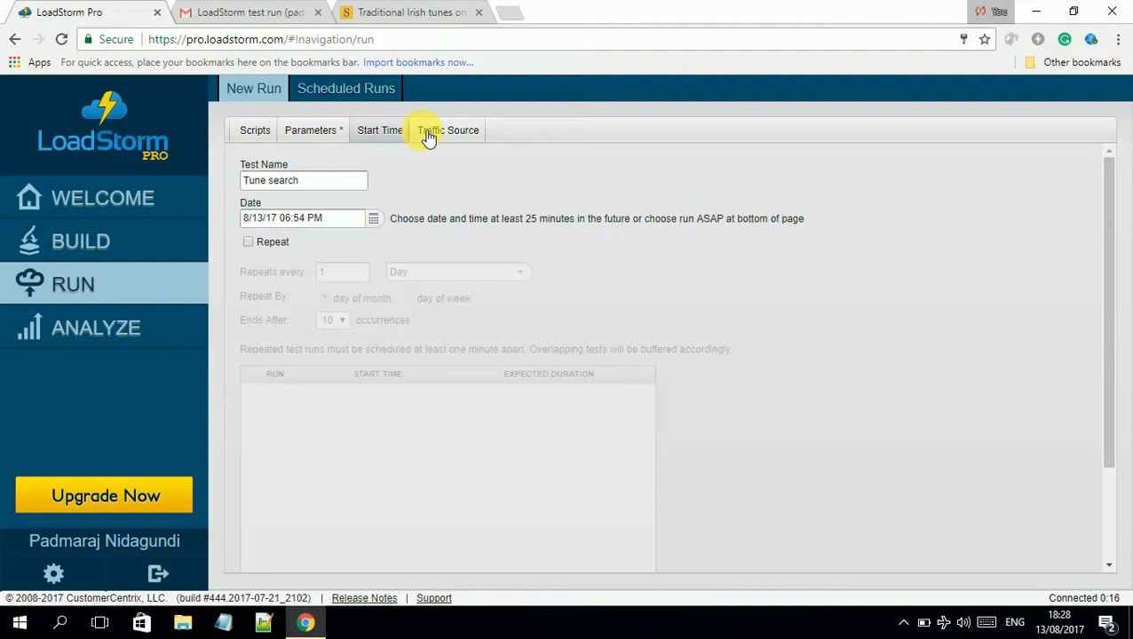
click(268, 241)
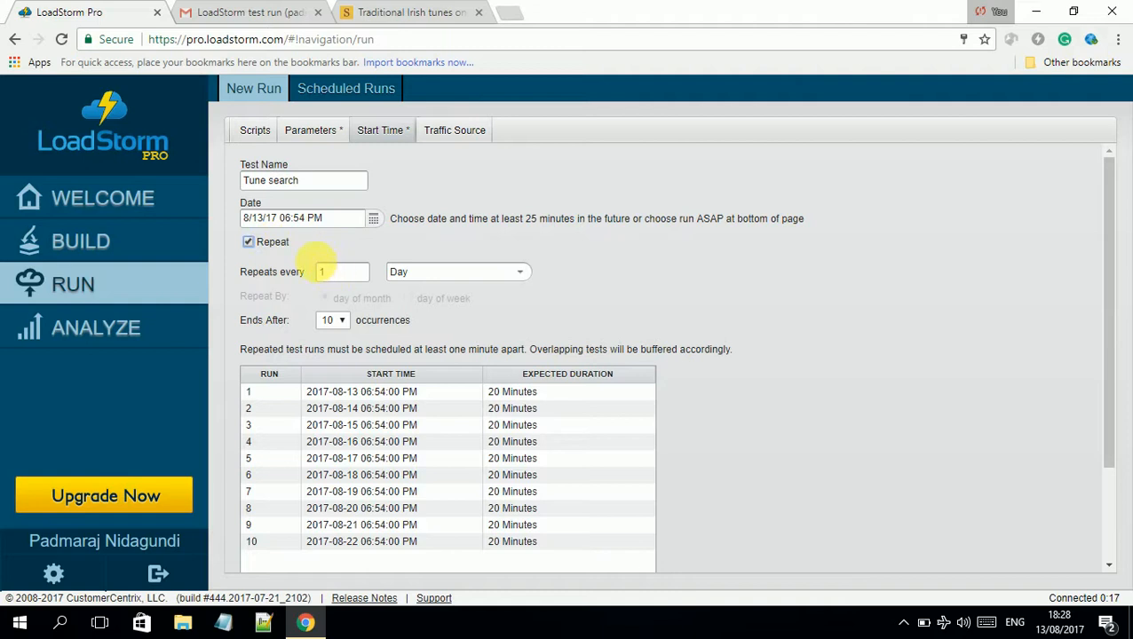
click(284, 243)
click(430, 133)
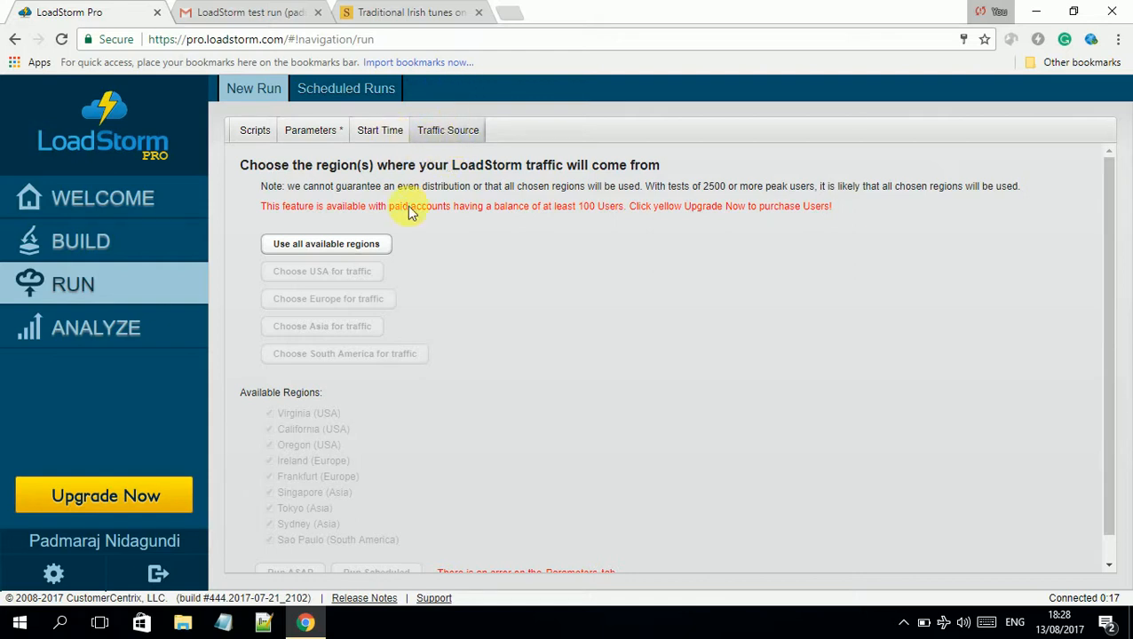
Try Use all available regions, then return to the Start Time settings
click(378, 249)
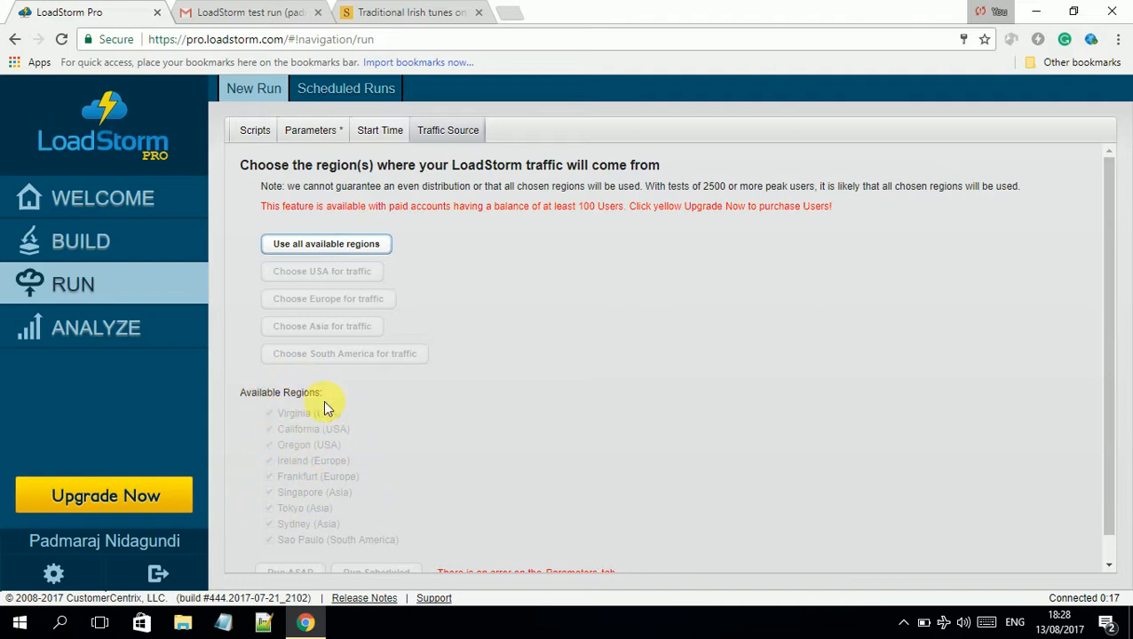
click(388, 135)
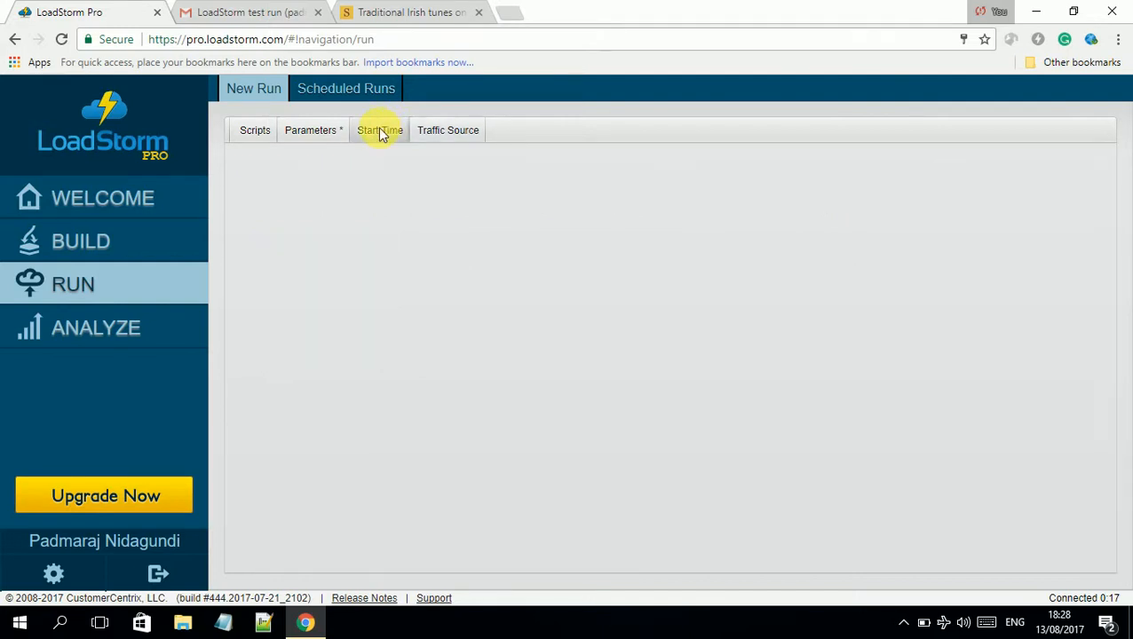
In the flagged load parameters, set Minutes At Peak to 2 and Duration to 5
click(320, 135)
click(241, 133)
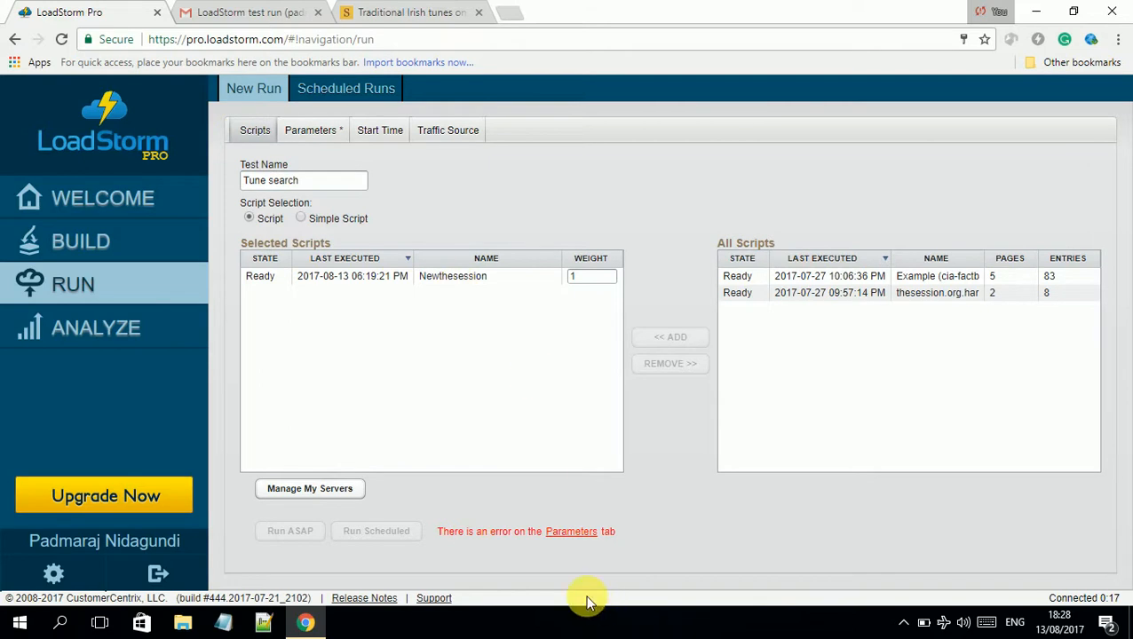
click(571, 532)
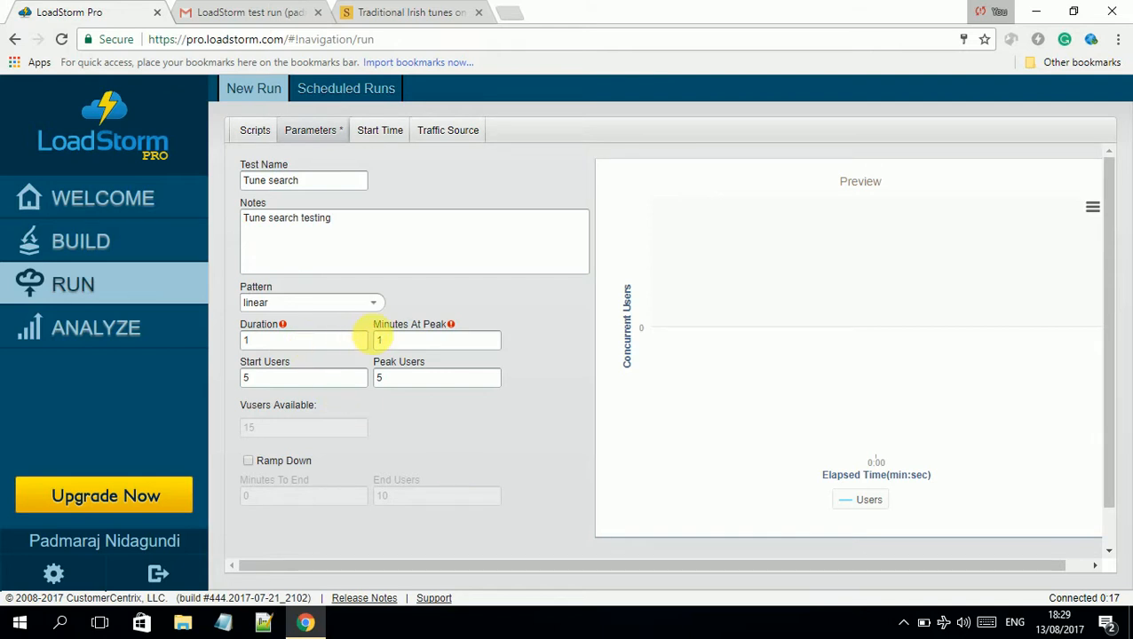
drag(397, 341, 327, 355)
text(2)
click(250, 344)
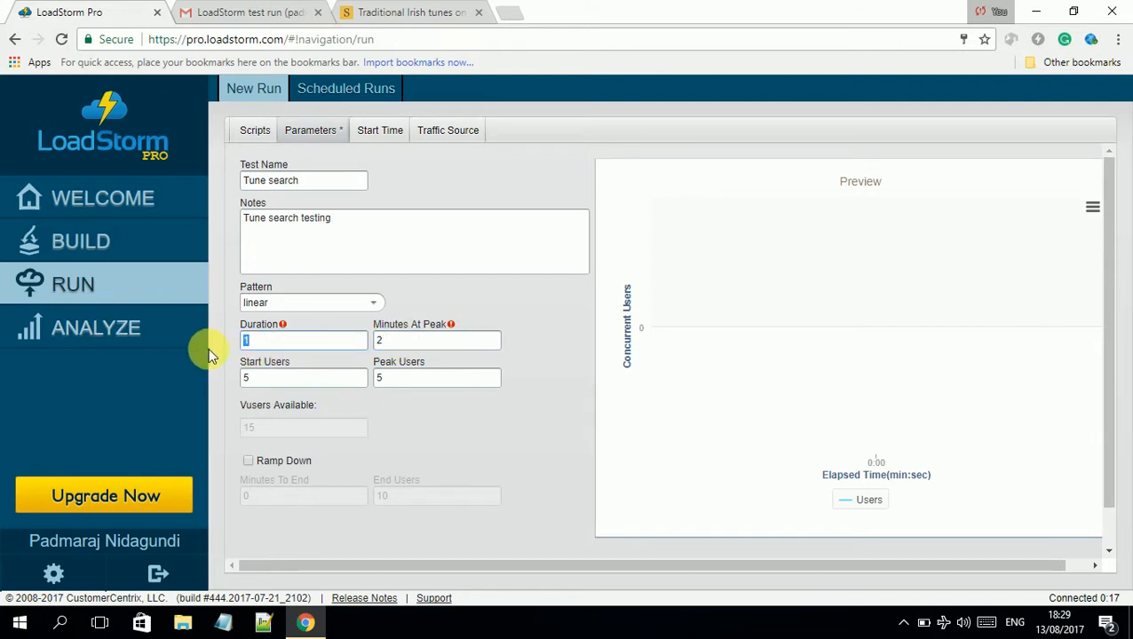
key(BackSpace)
text(5)
click(448, 419)
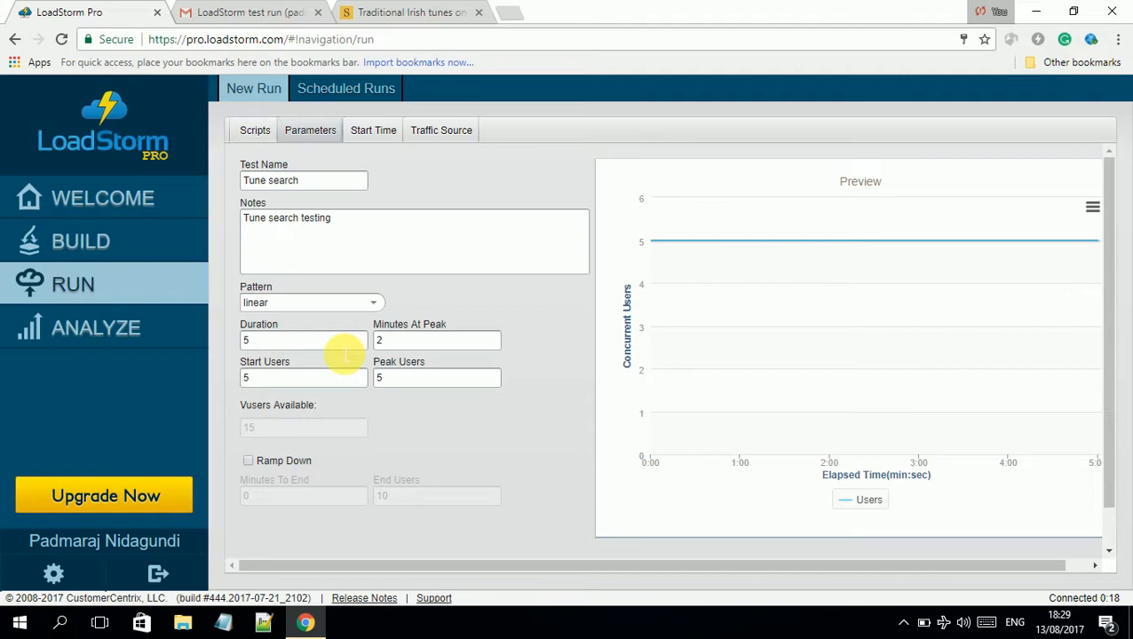
Switch the load pattern to step up, choose Run ASAP, and review the 5-user values
click(374, 302)
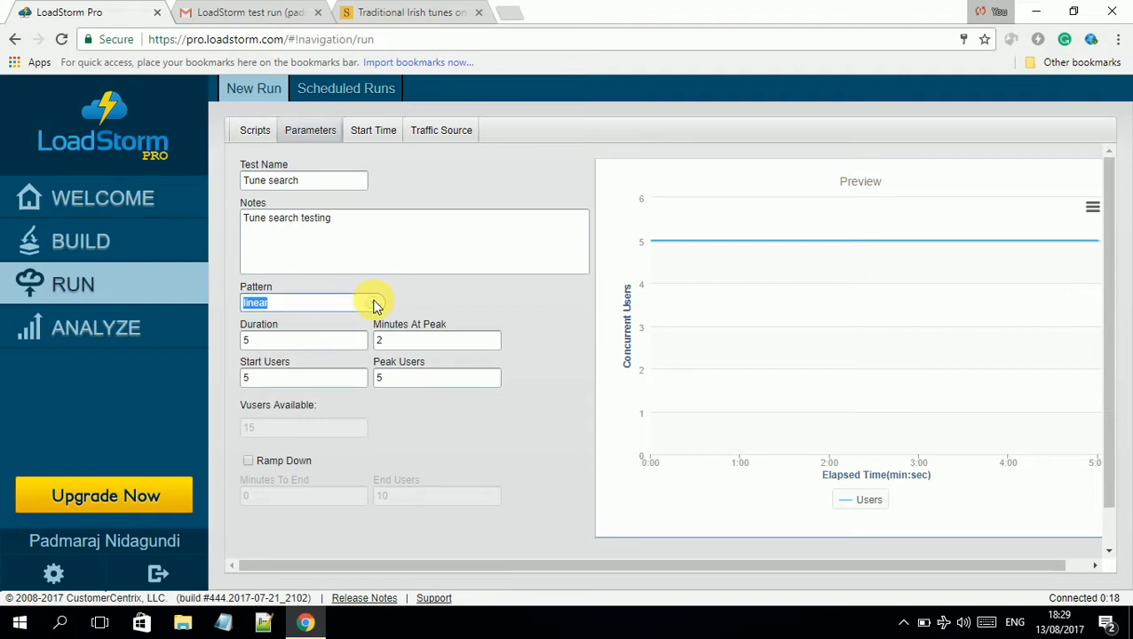
click(347, 339)
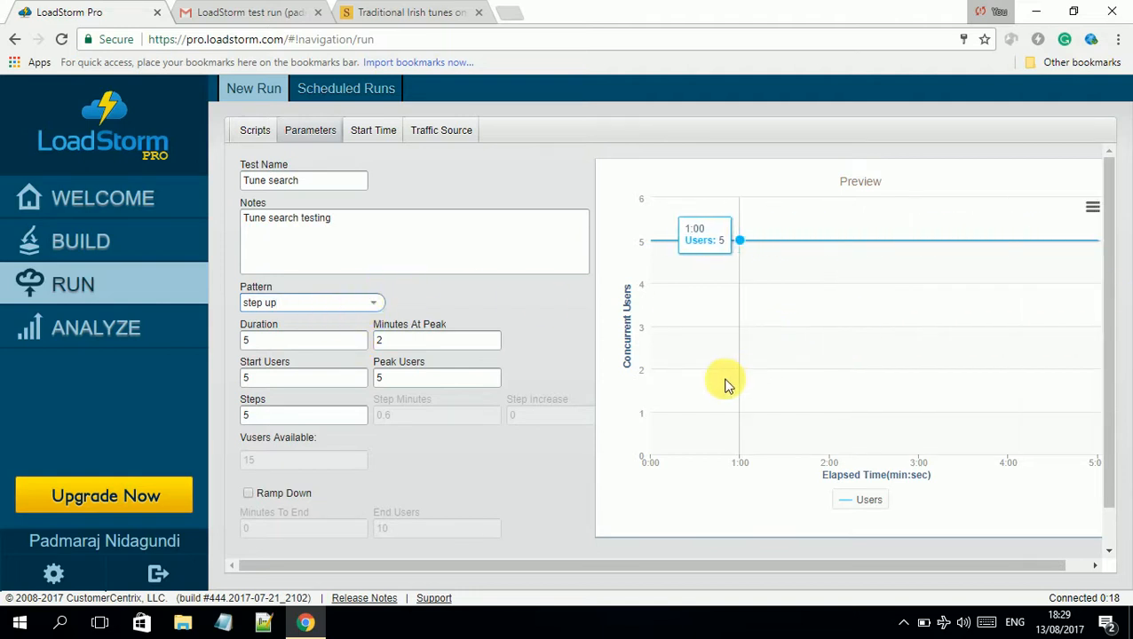
scroll(480, 389, down, 1)
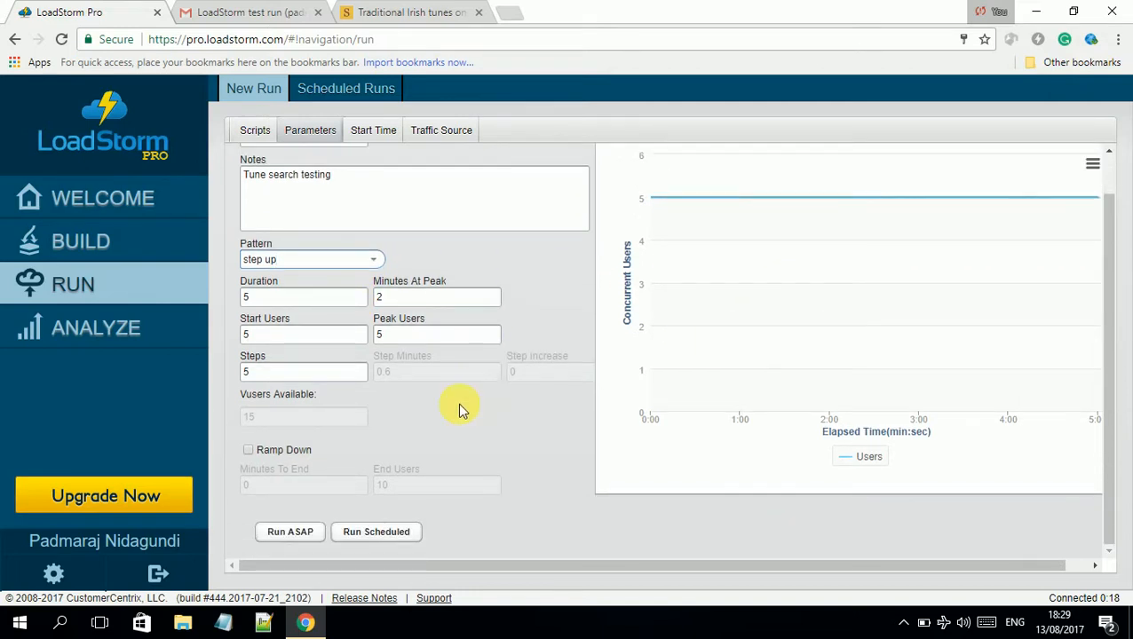
click(282, 523)
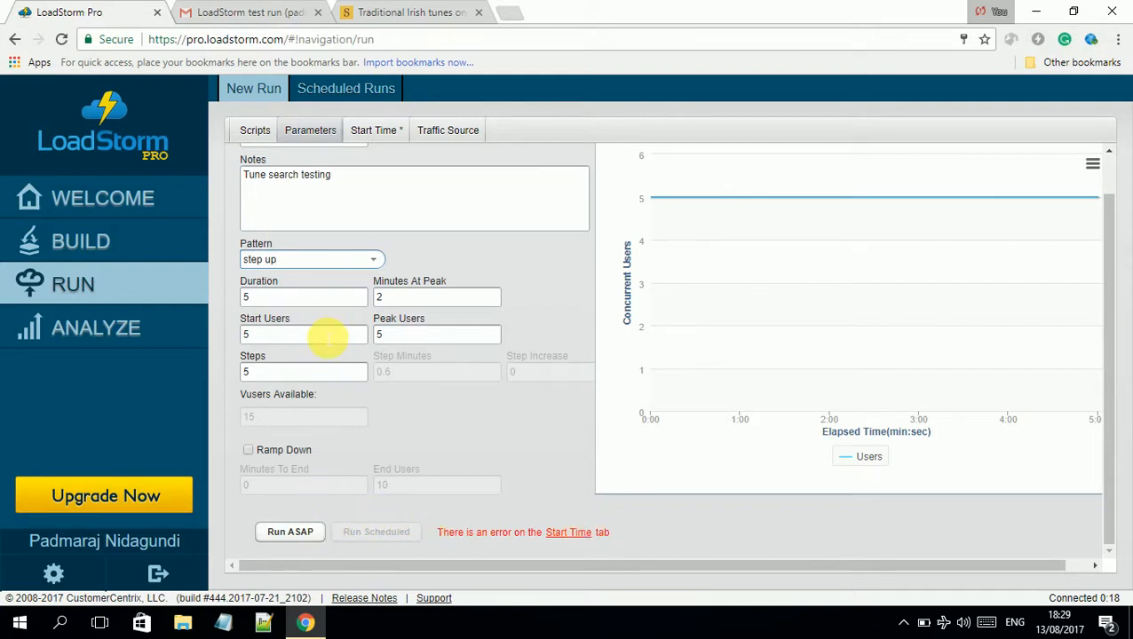
double_click(246, 333)
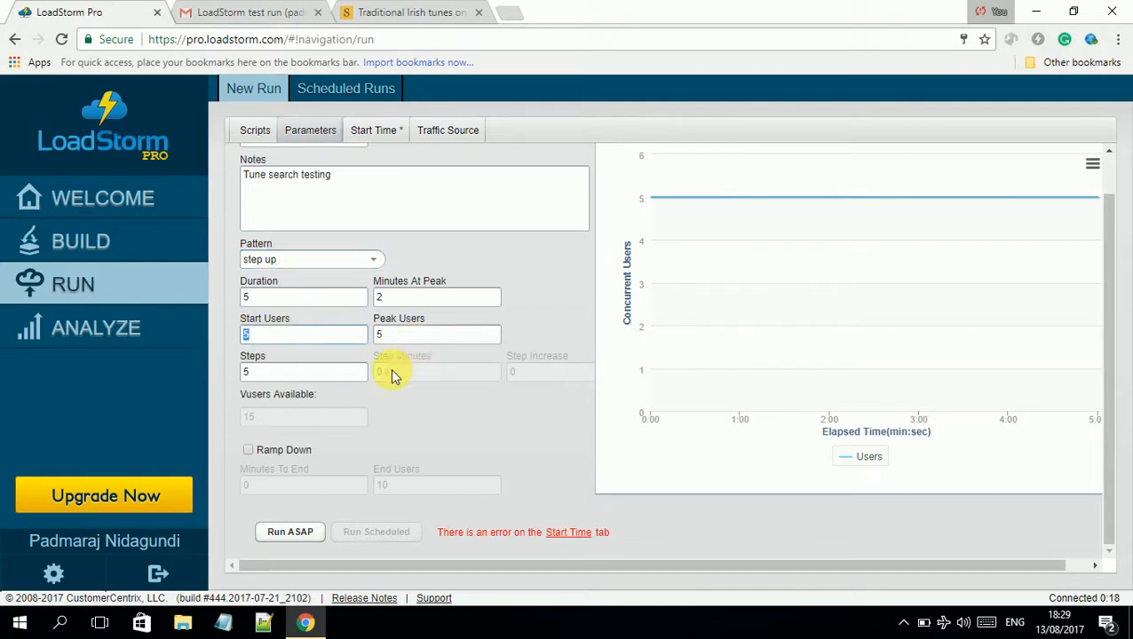
double_click(400, 341)
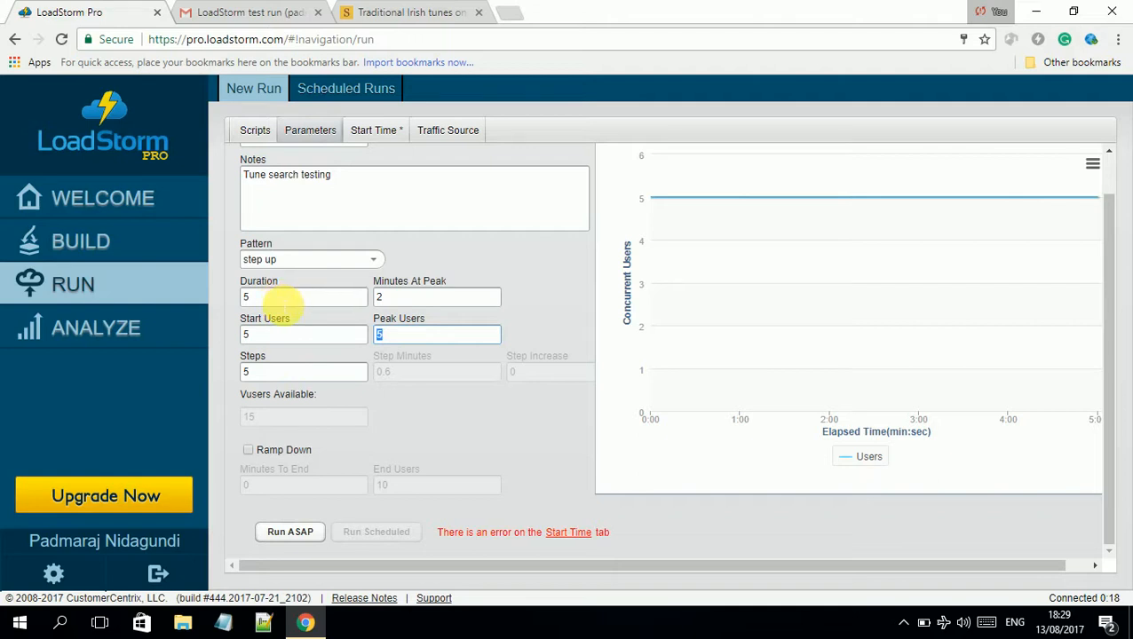
double_click(253, 298)
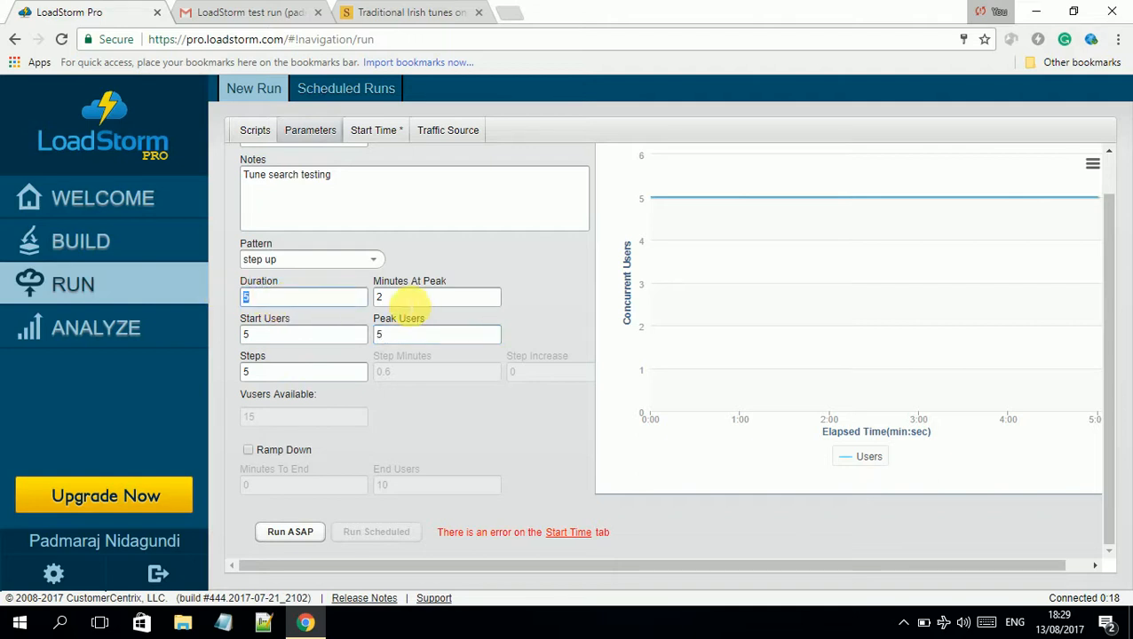
click(406, 304)
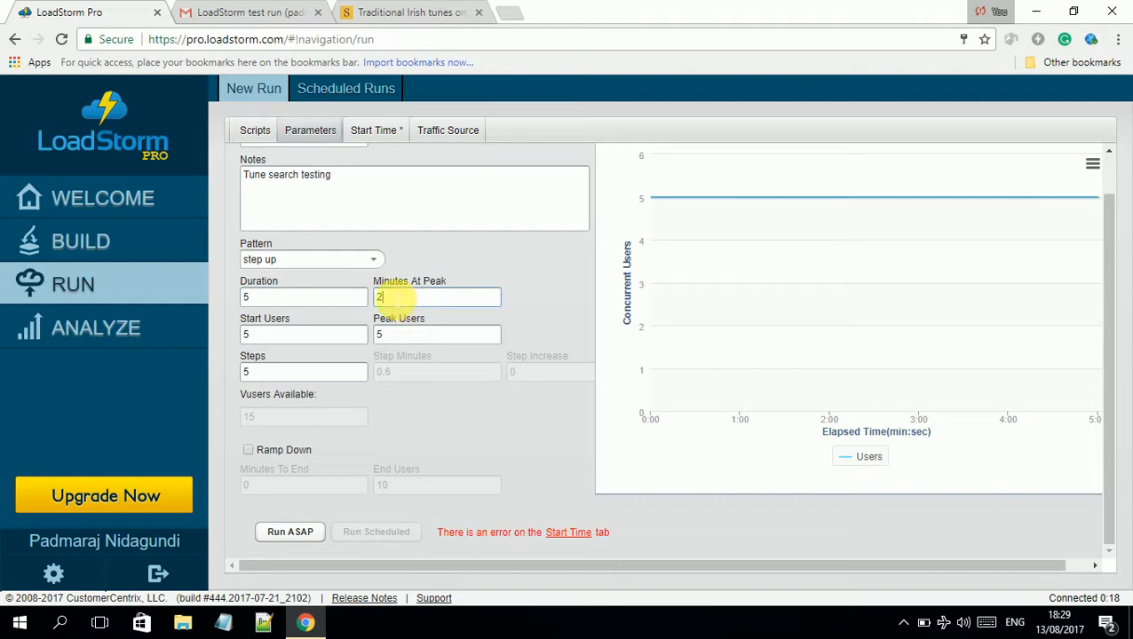
double_click(379, 298)
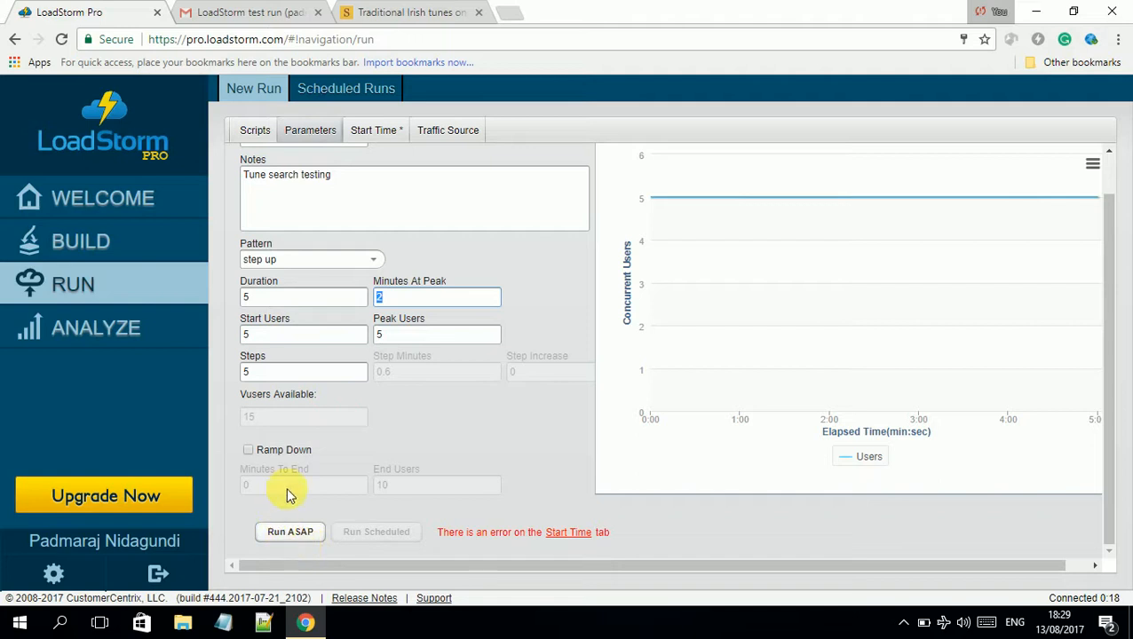
Run the Tune search test ASAP and confirm with Schedule Run
click(300, 538)
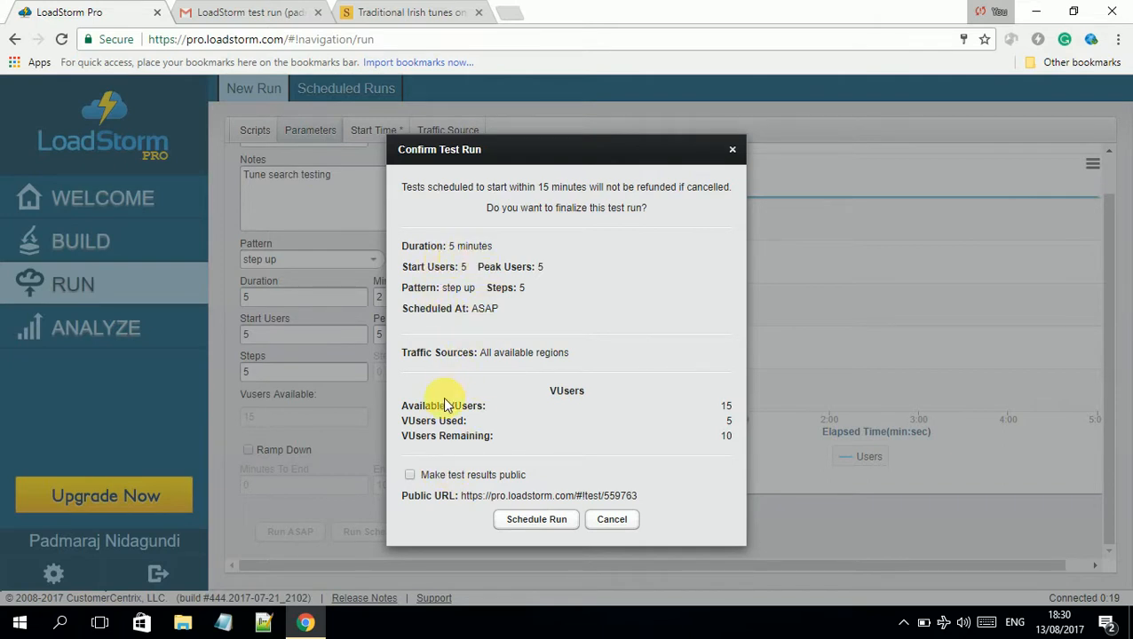
click(521, 524)
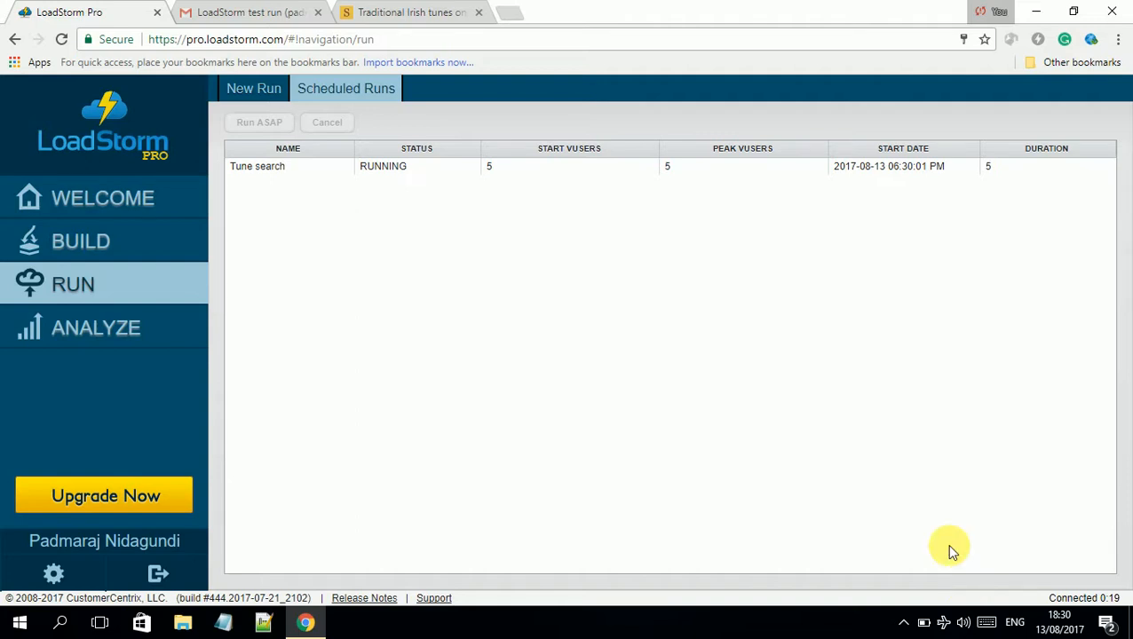
Go to ANALYZE and open the Test Run 01 results
click(165, 331)
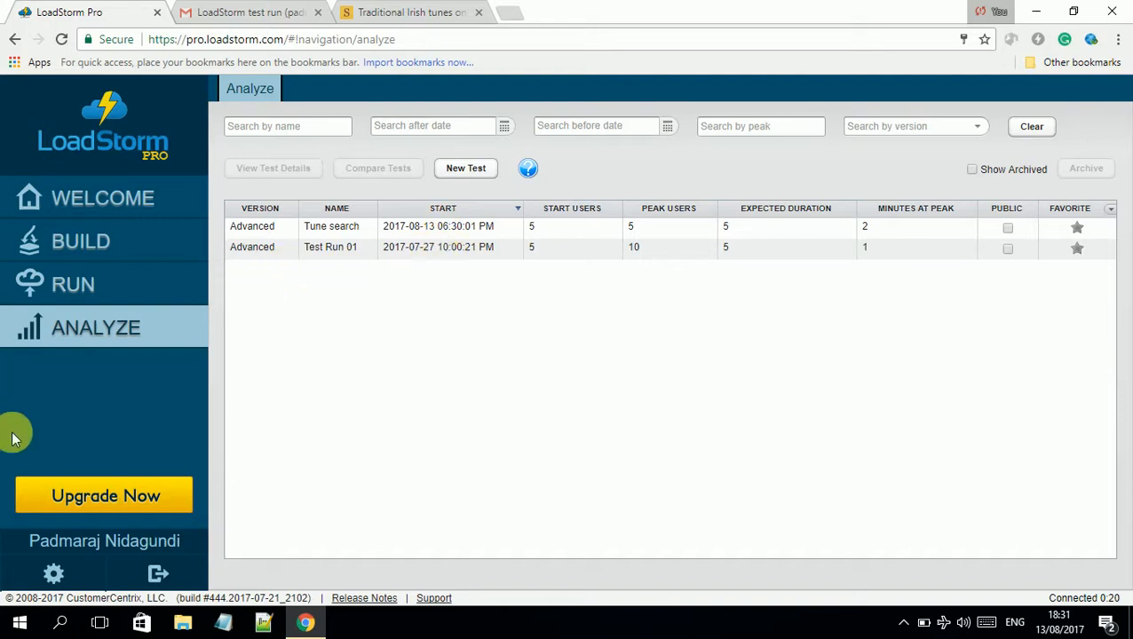
double_click(279, 247)
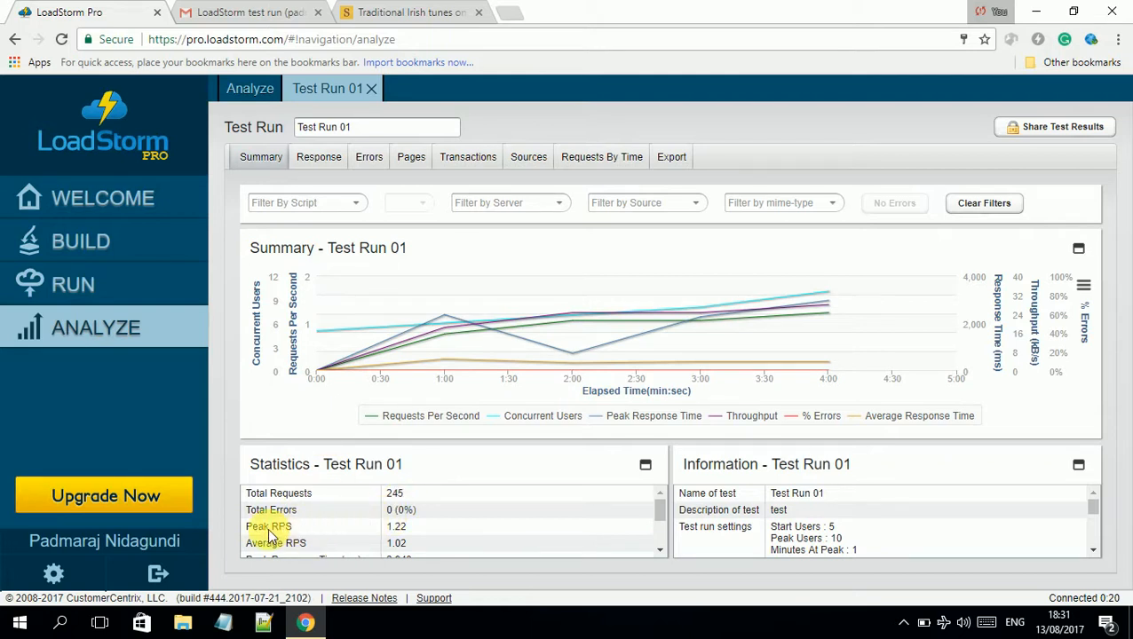
Scroll through the run statistics and view the Response and Errors results
click(660, 550)
click(661, 550)
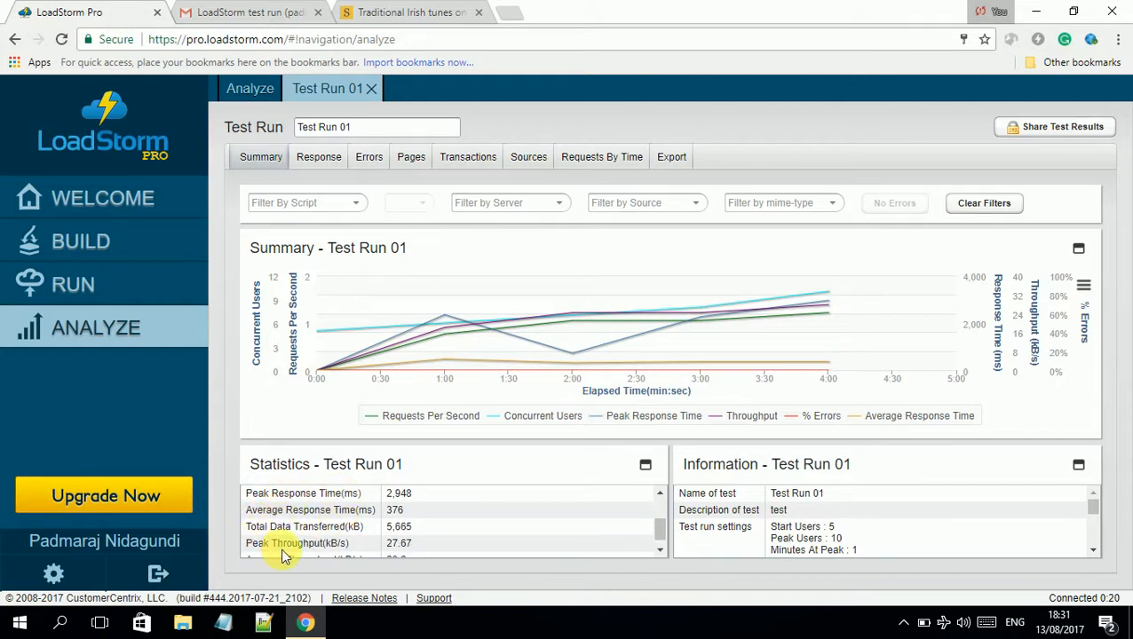
click(661, 550)
click(661, 550)
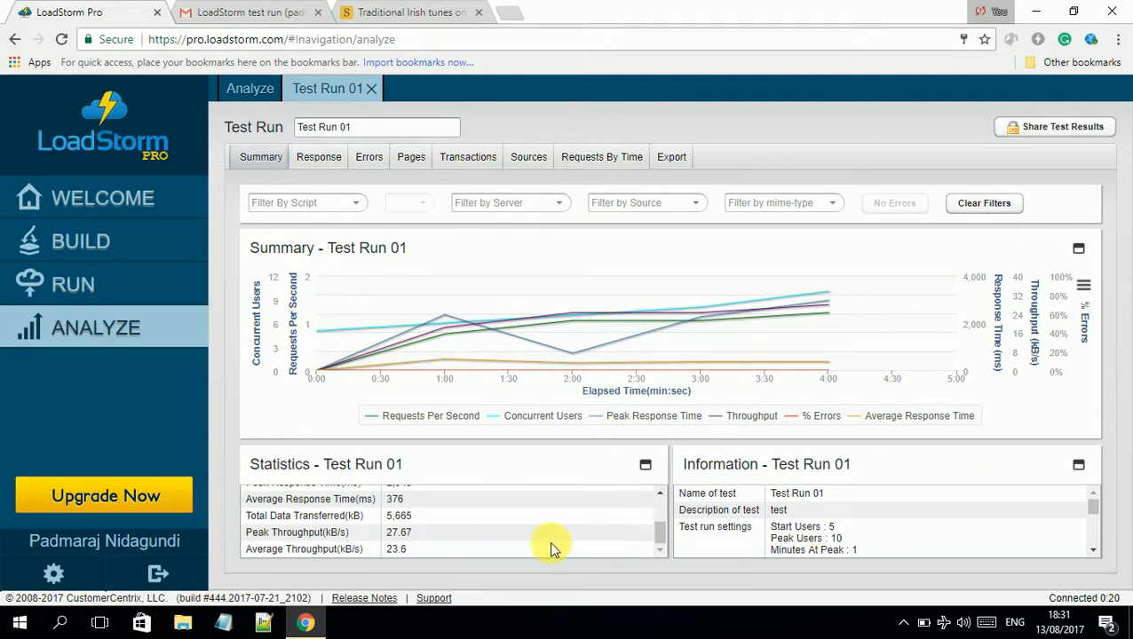
click(322, 162)
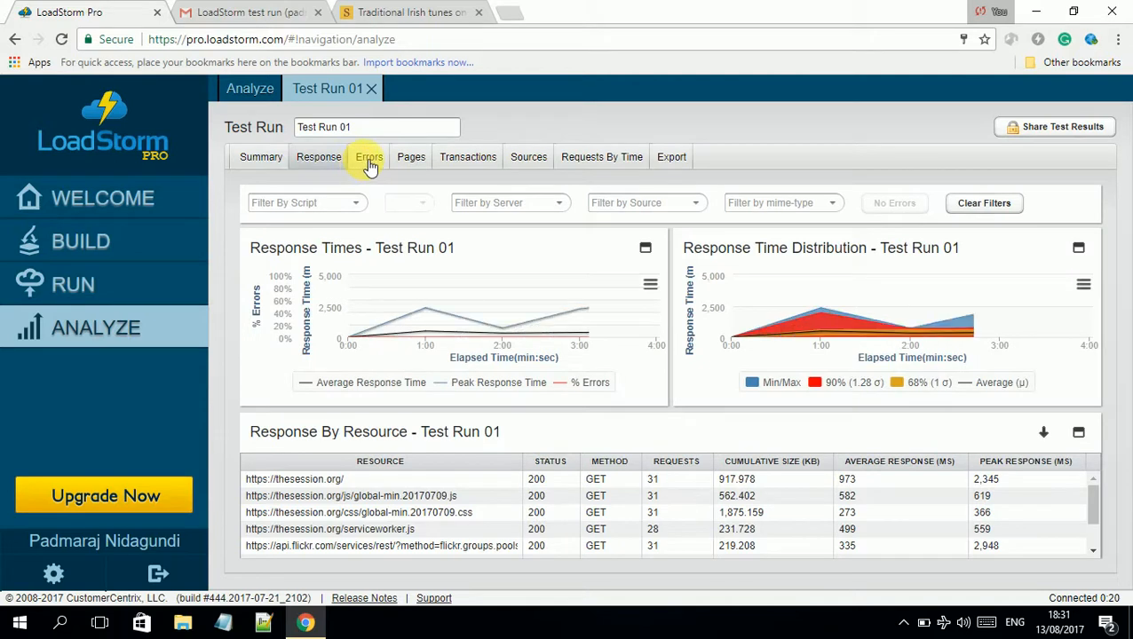
click(368, 158)
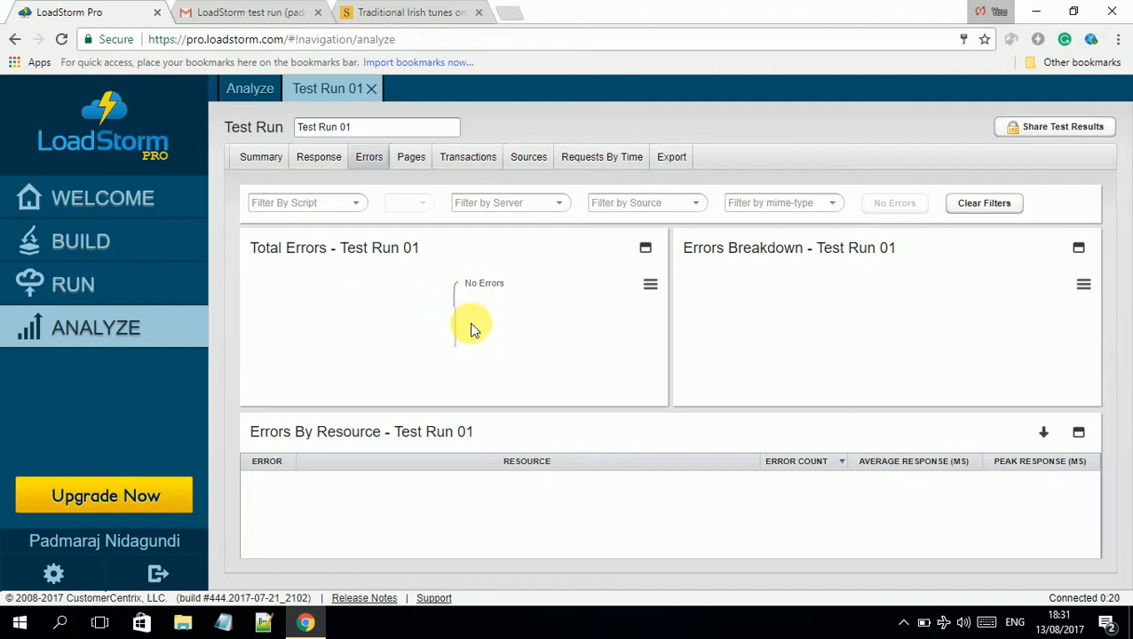
click(329, 161)
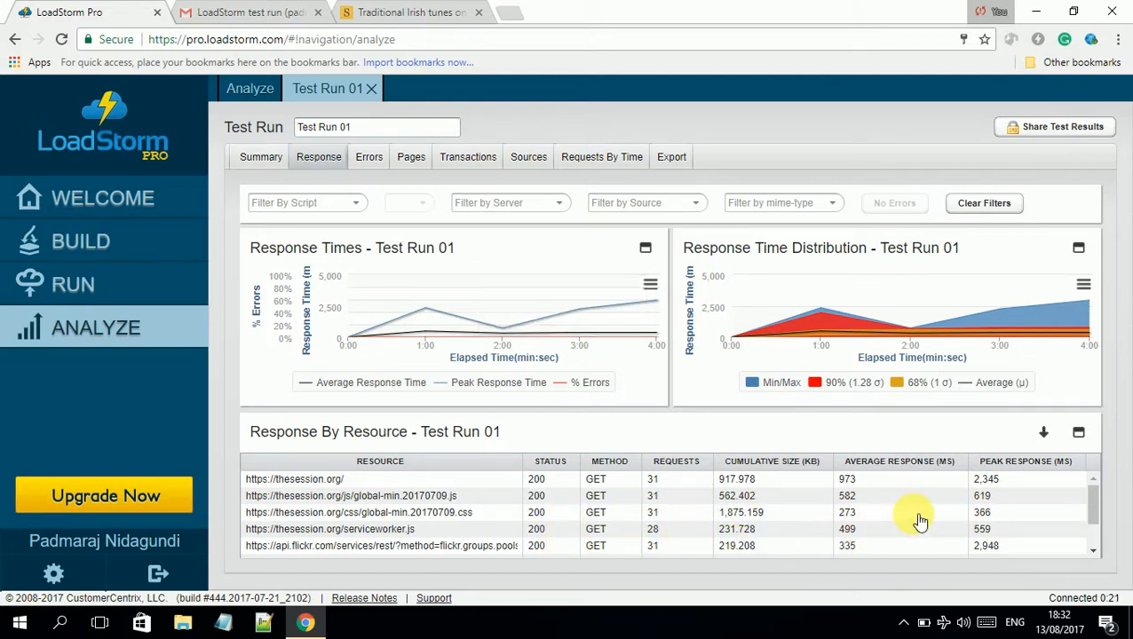
mouse_move(1094, 505)
mouse_down()
mouse_move(1090, 544)
mouse_move(1092, 508)
mouse_up()
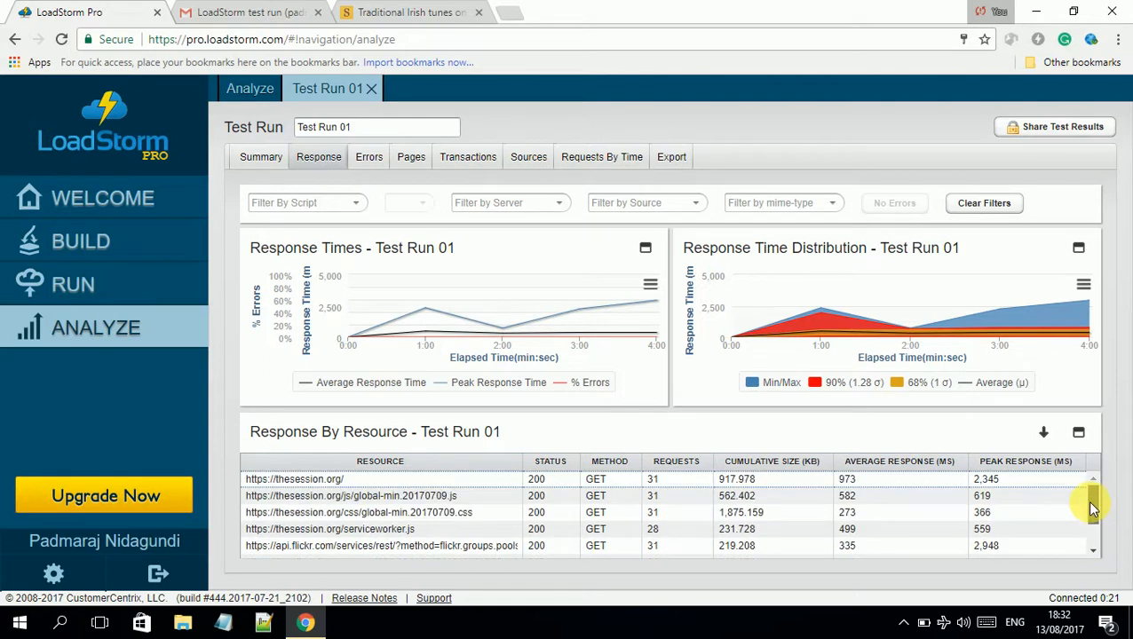
Browse the Transactions, Sources and Requests By Time results, then go to Export
click(495, 161)
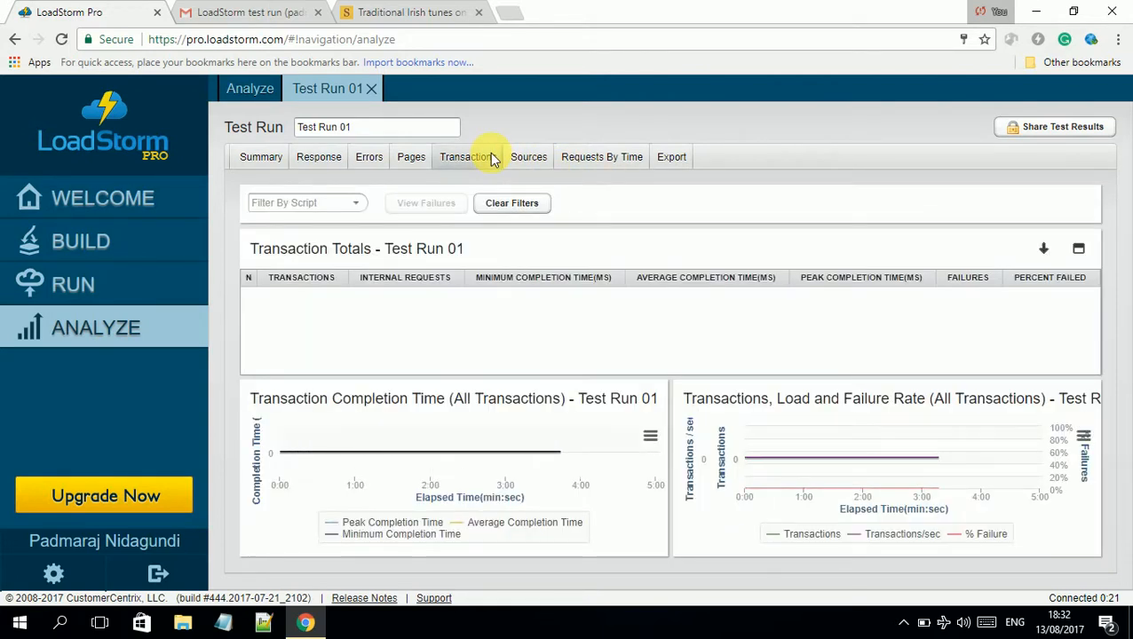
click(530, 164)
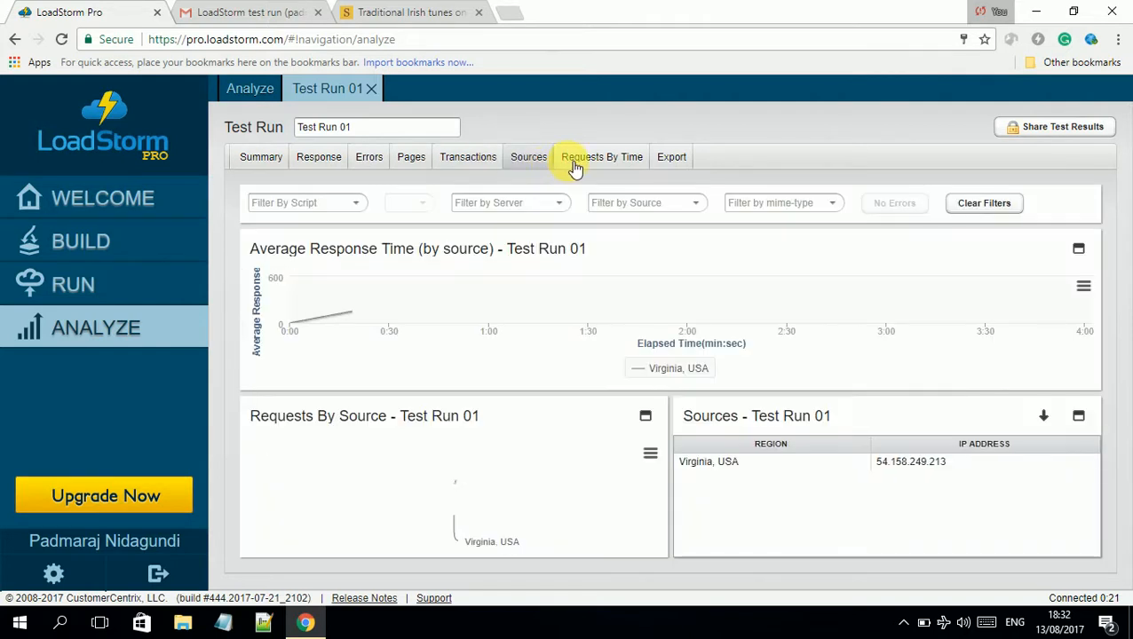
click(580, 165)
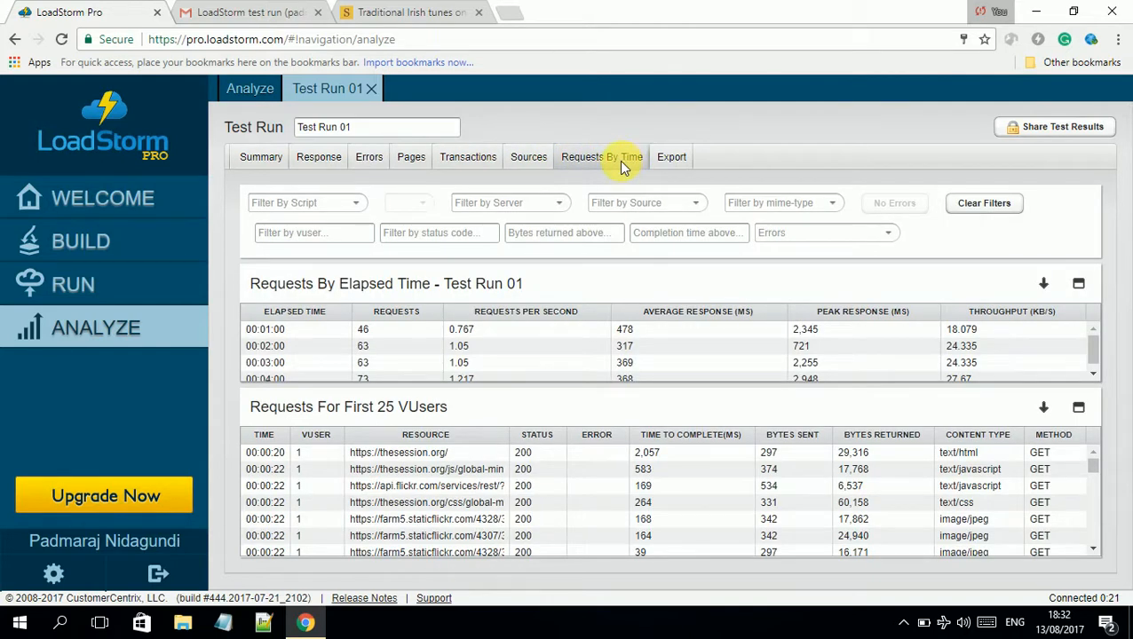
click(668, 166)
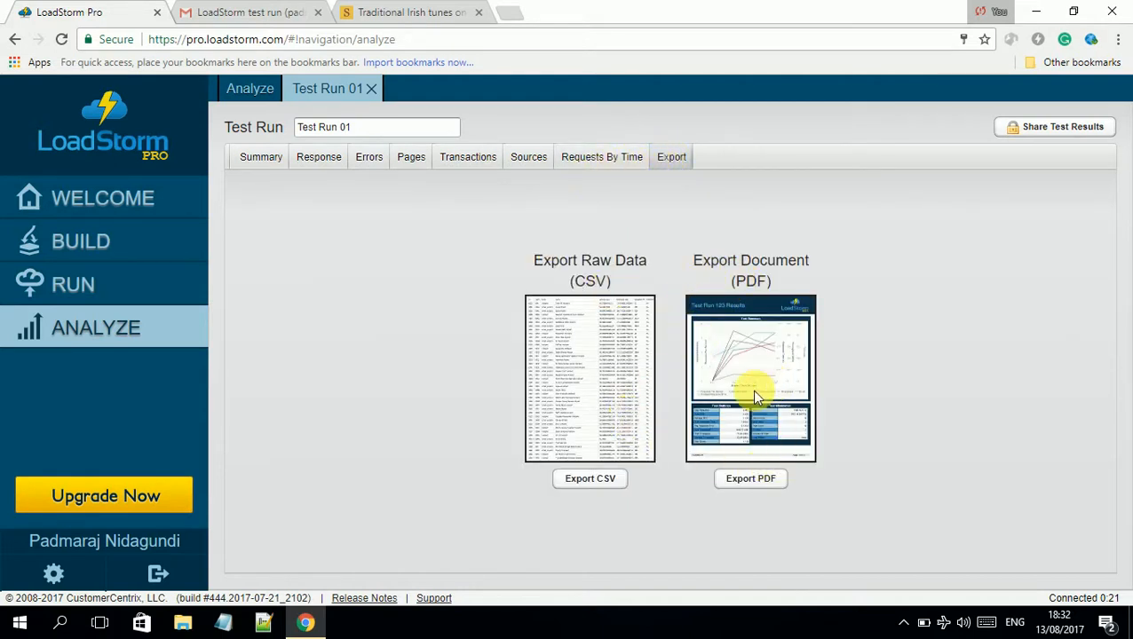
Export the Test Run 01 results as a PDF and open the downloaded report
click(753, 478)
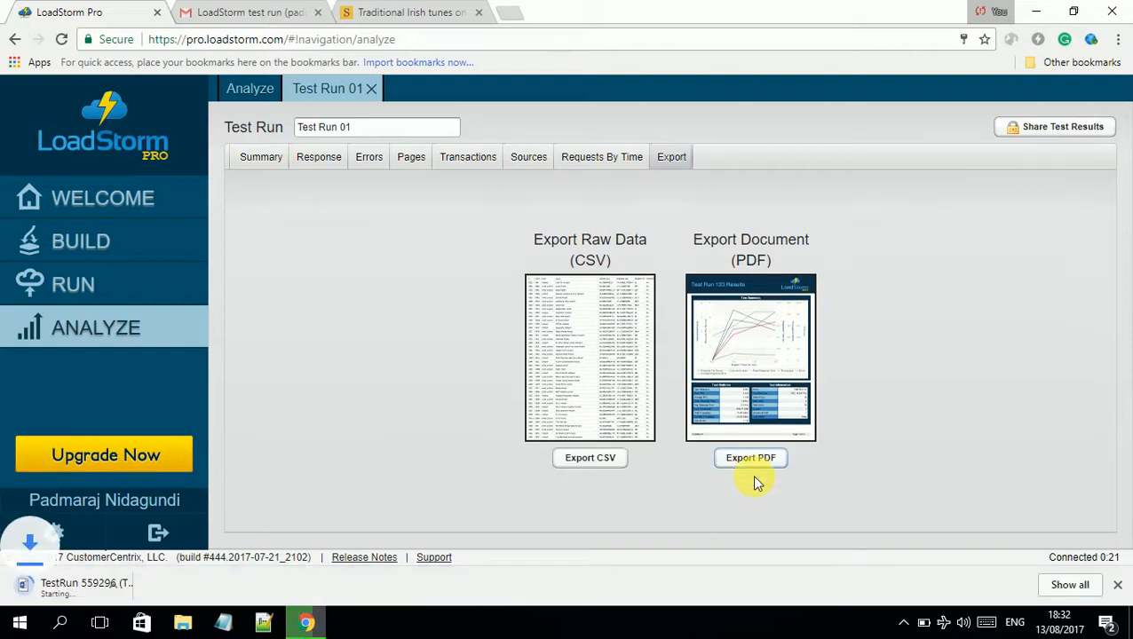
click(176, 586)
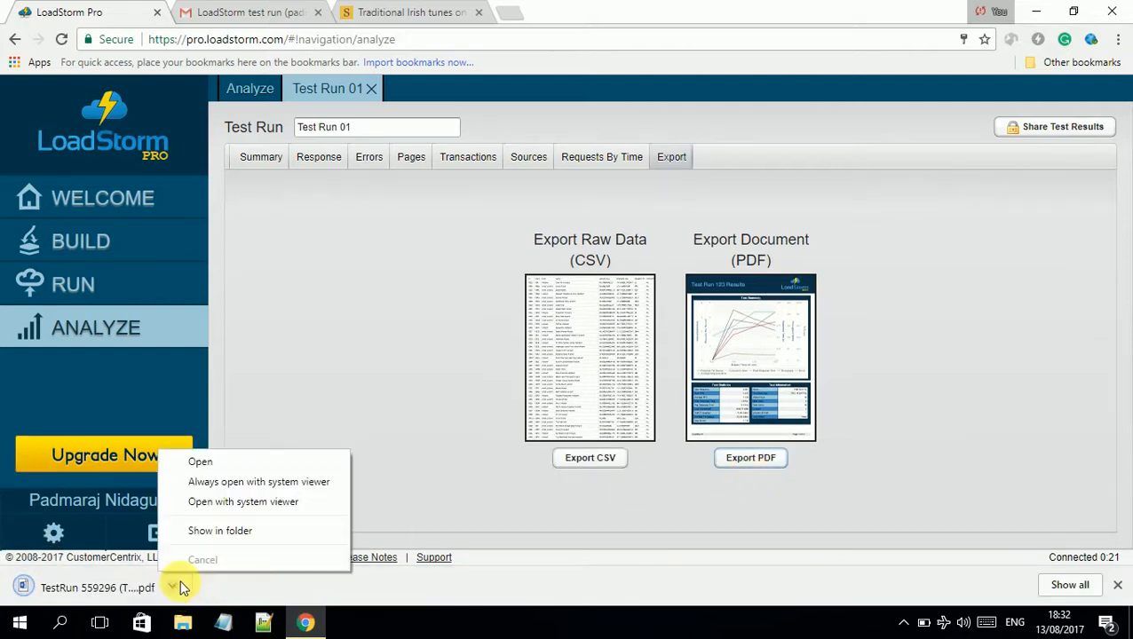
click(243, 466)
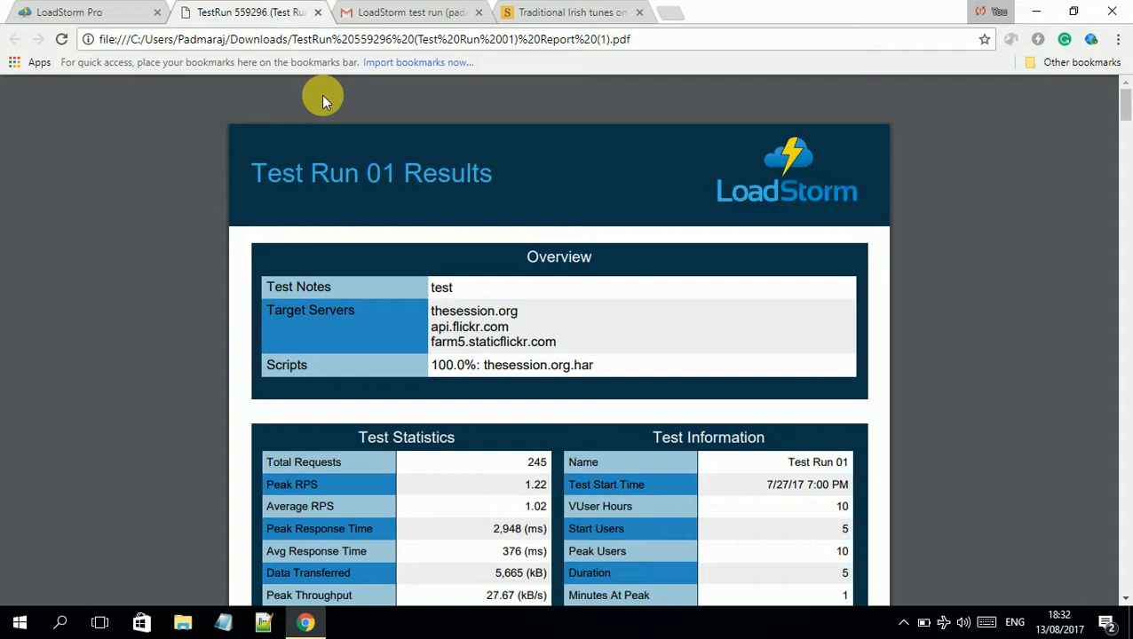
Select the api.flickr.com names under Target Servers in the report overview
scroll(379, 280, down, 1)
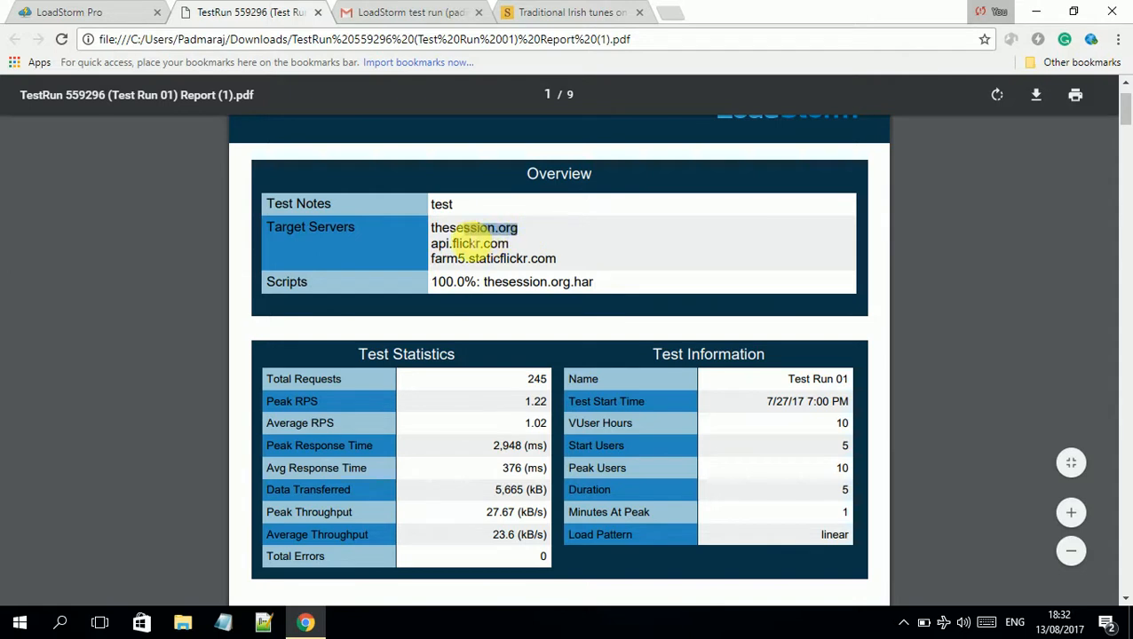
drag(441, 252, 573, 269)
drag(444, 251, 434, 255)
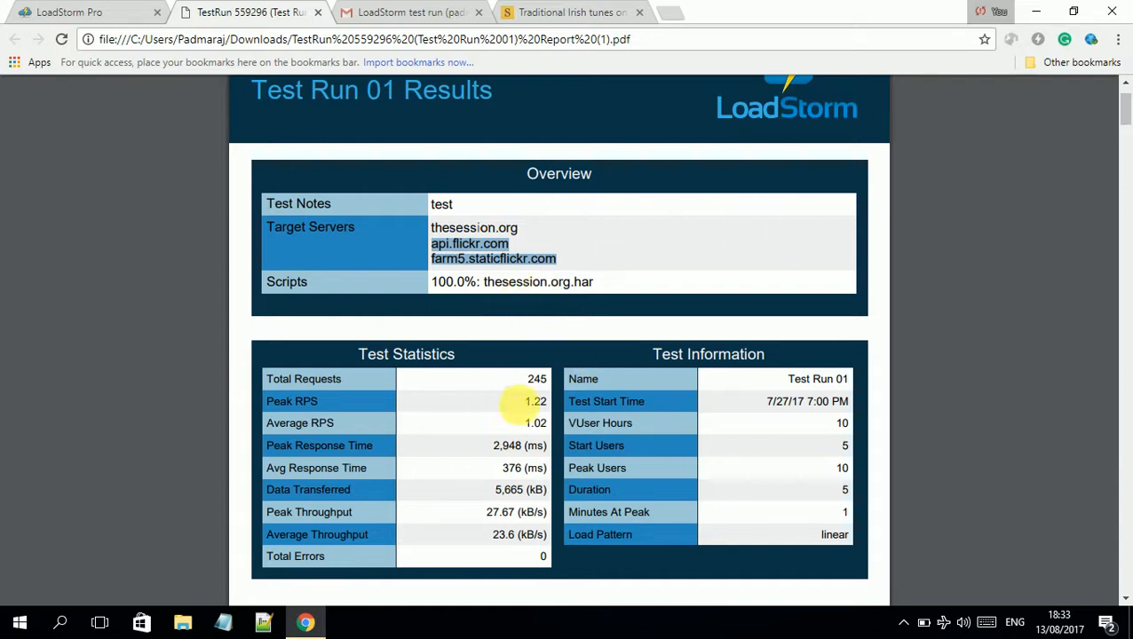
Read through all nine report pages, return to page 1, and switch to the Gmail summary
scroll(587, 457, down, 10)
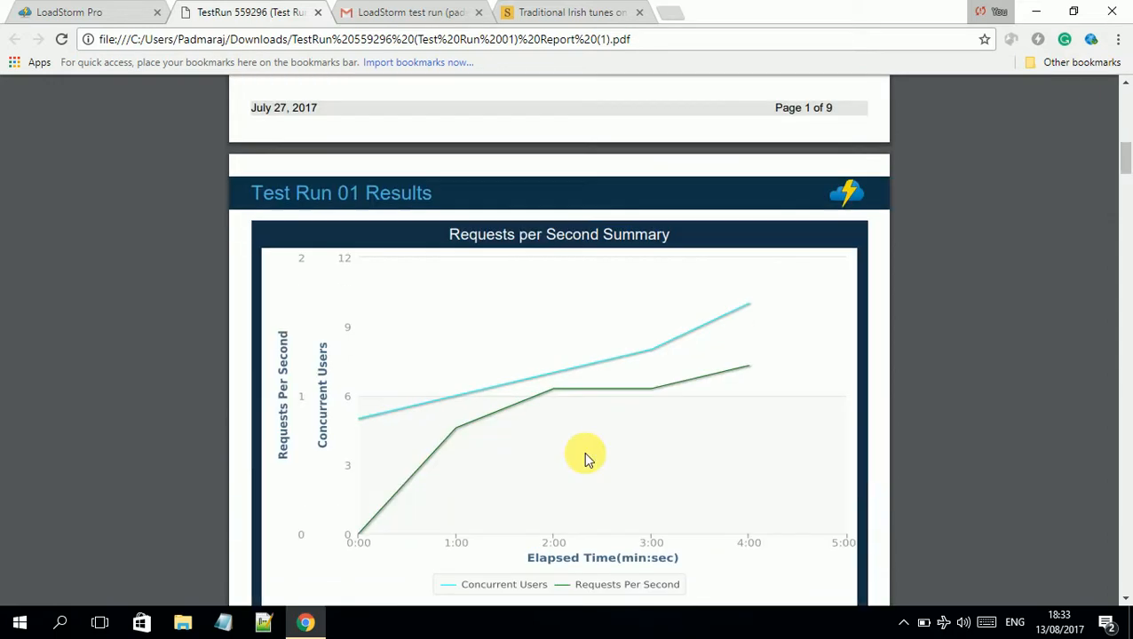
scroll(584, 460, down, 5)
scroll(583, 460, up, 5)
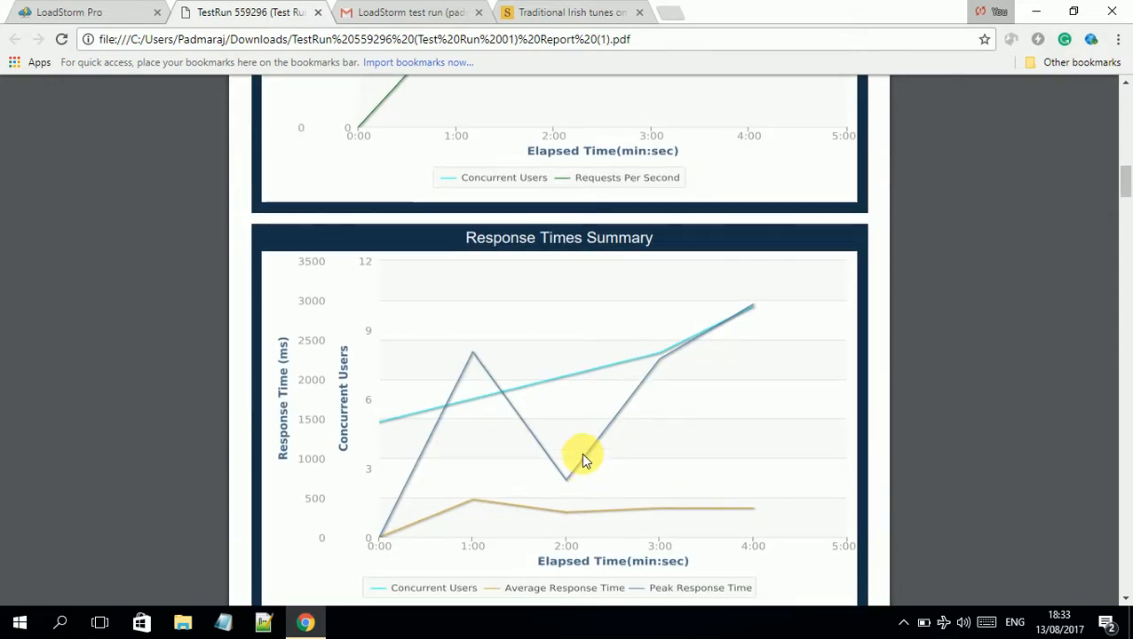
scroll(609, 373, down, 4)
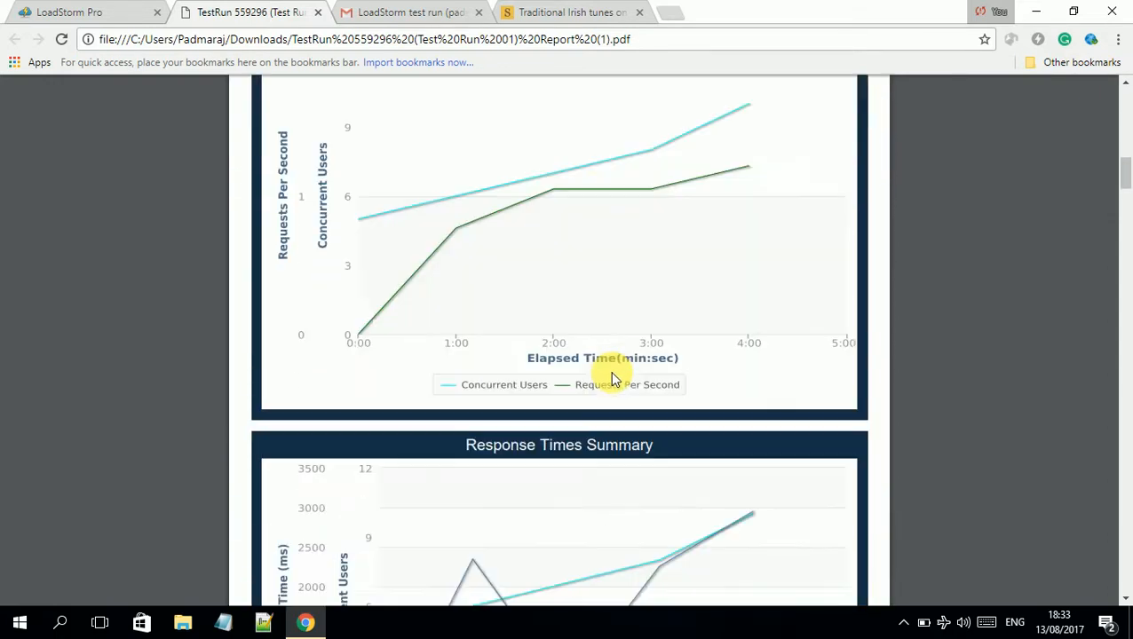
scroll(609, 377, down, 8)
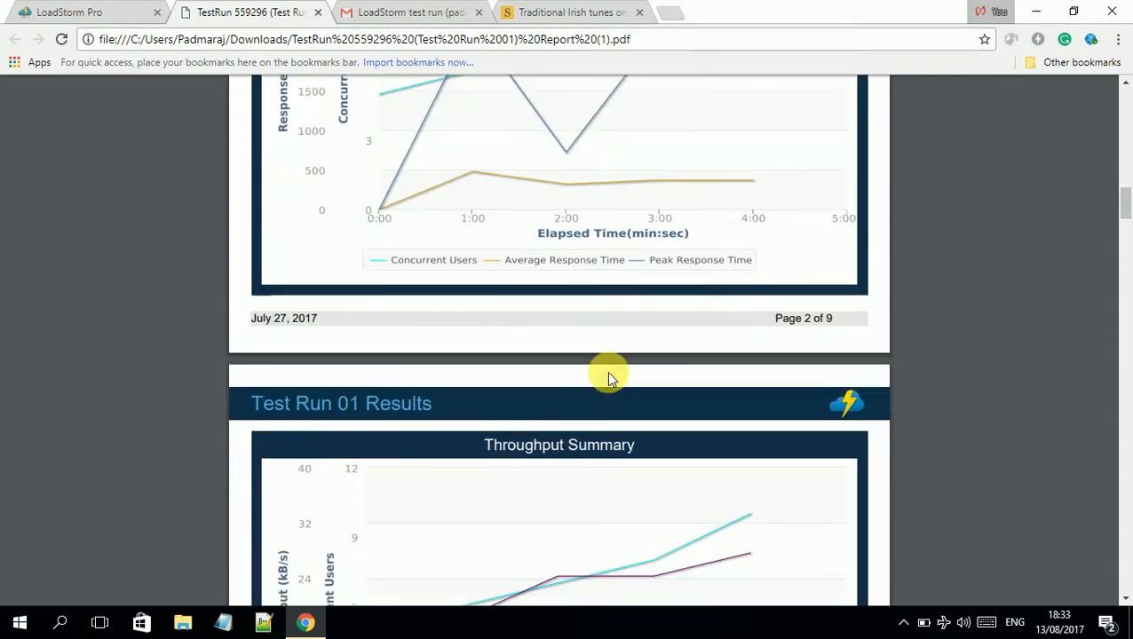
scroll(606, 371, down, 5)
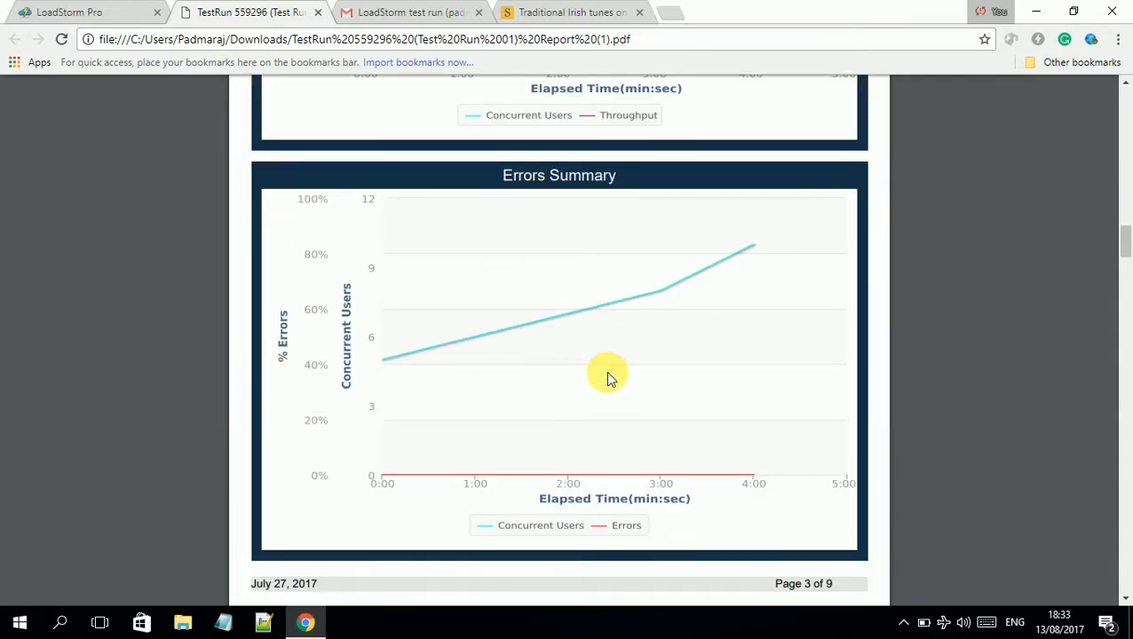
scroll(608, 378, down, 5)
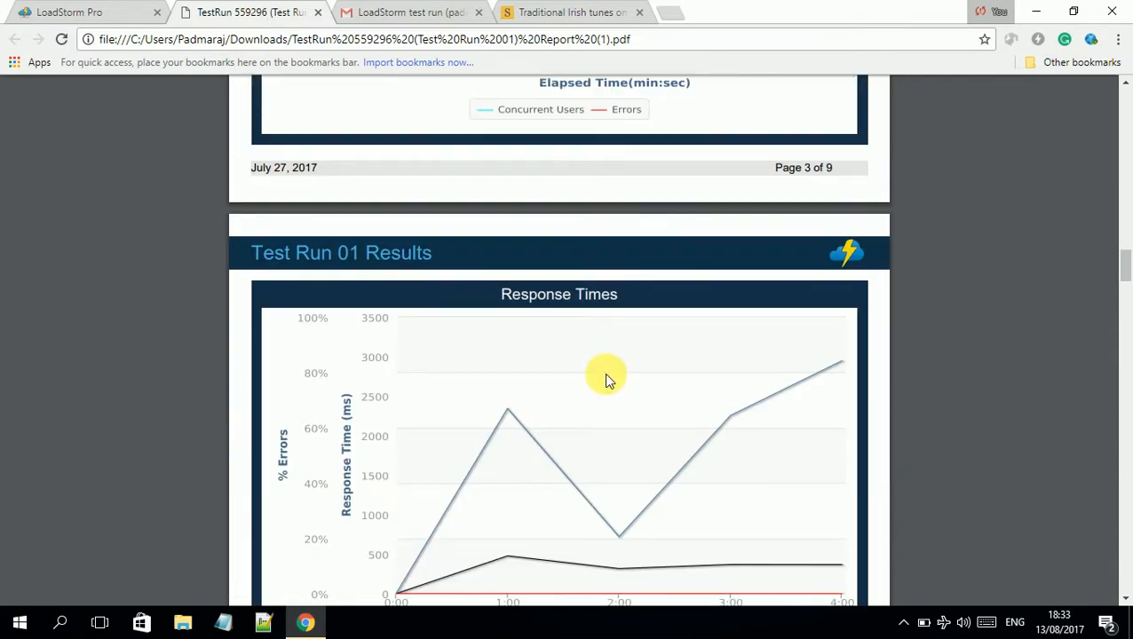
scroll(607, 379, down, 6)
scroll(606, 380, down, 10)
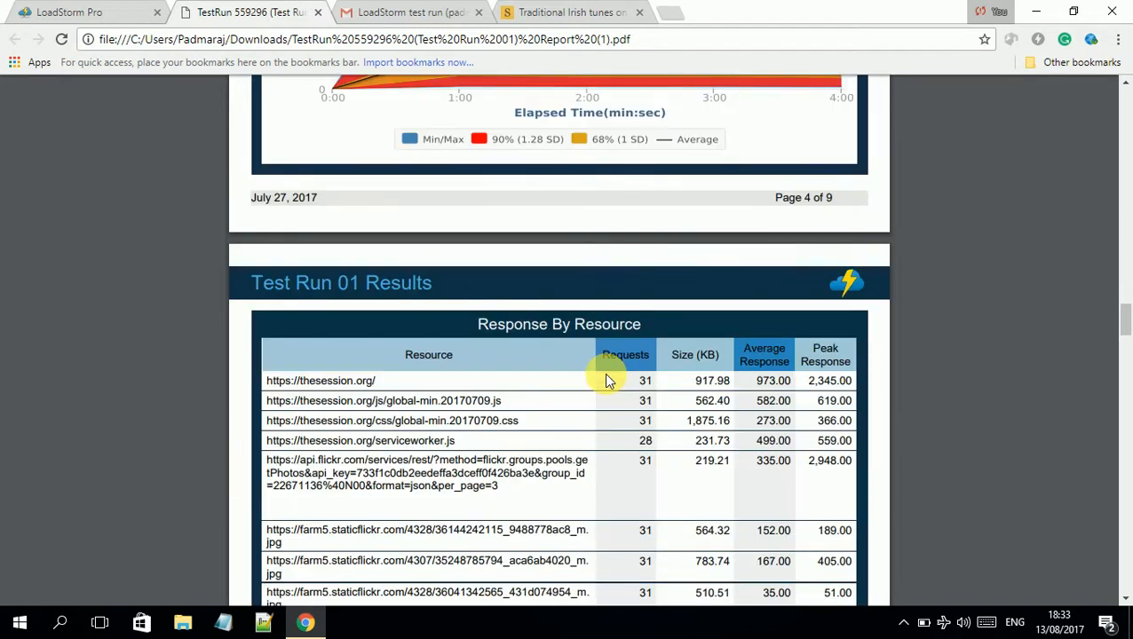
scroll(606, 380, down, 18)
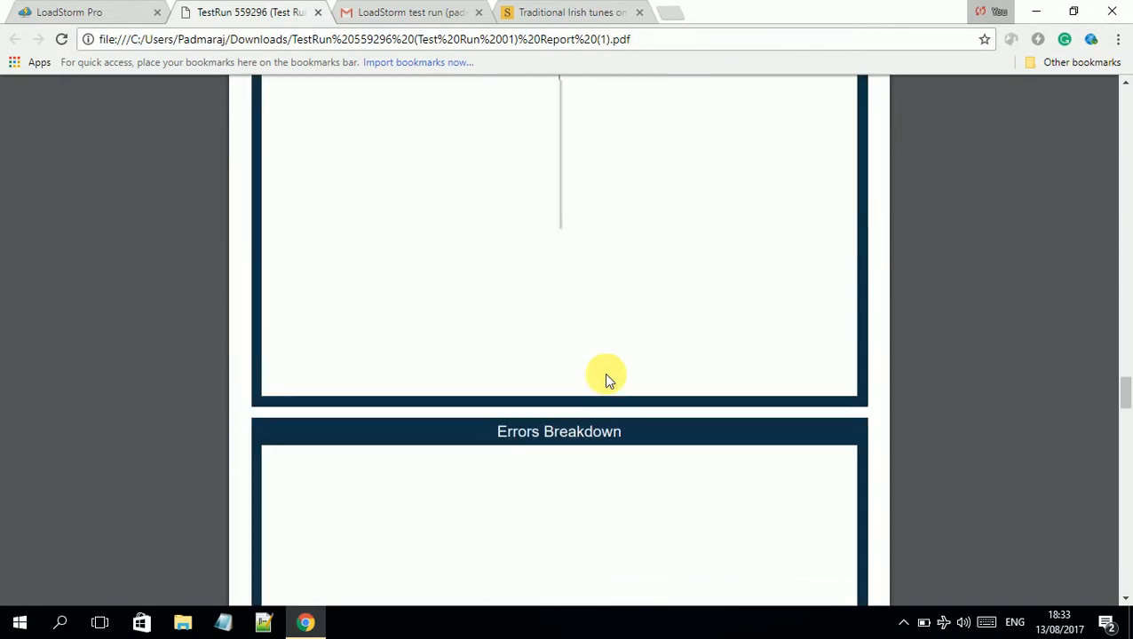
scroll(608, 379, down, 15)
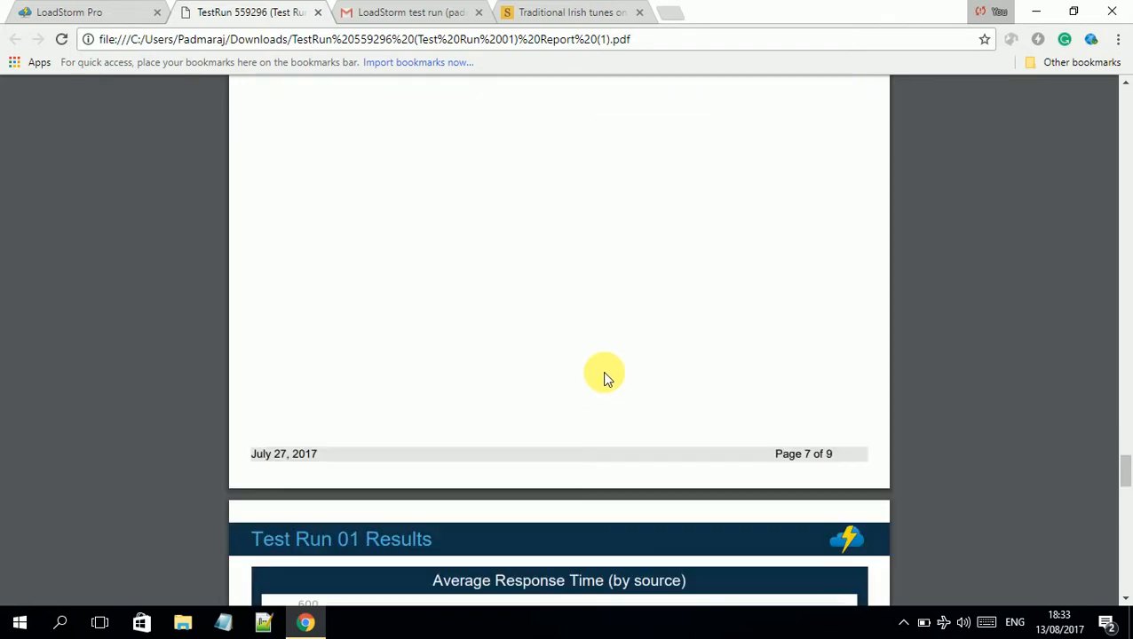
scroll(604, 379, down, 6)
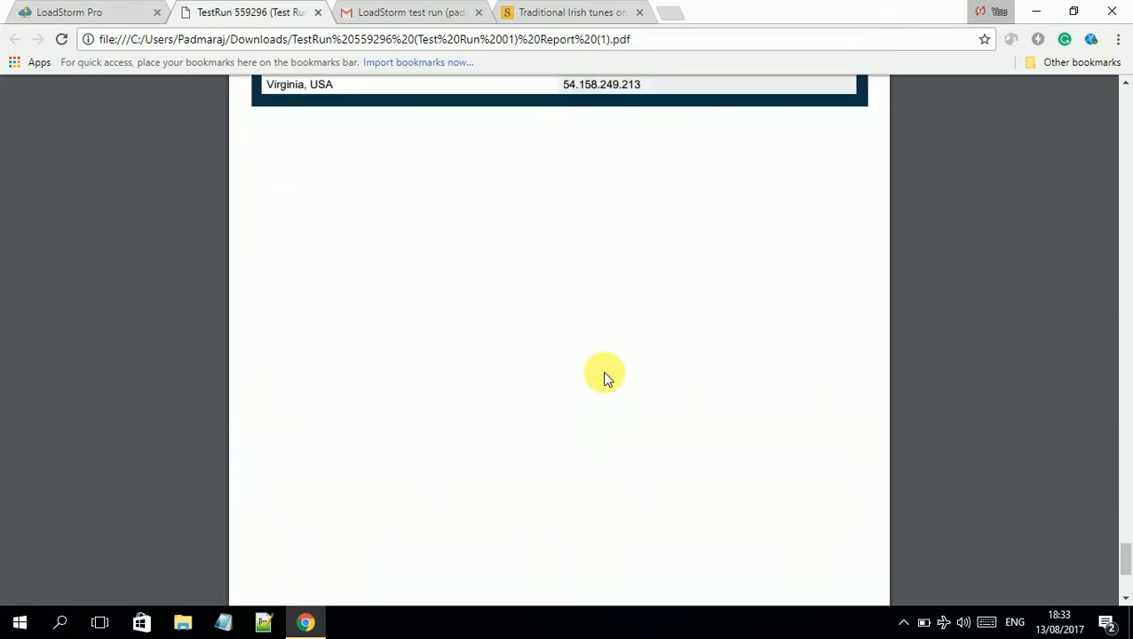
scroll(604, 379, down, 2)
scroll(604, 379, up, 5)
scroll(604, 368, up, 7)
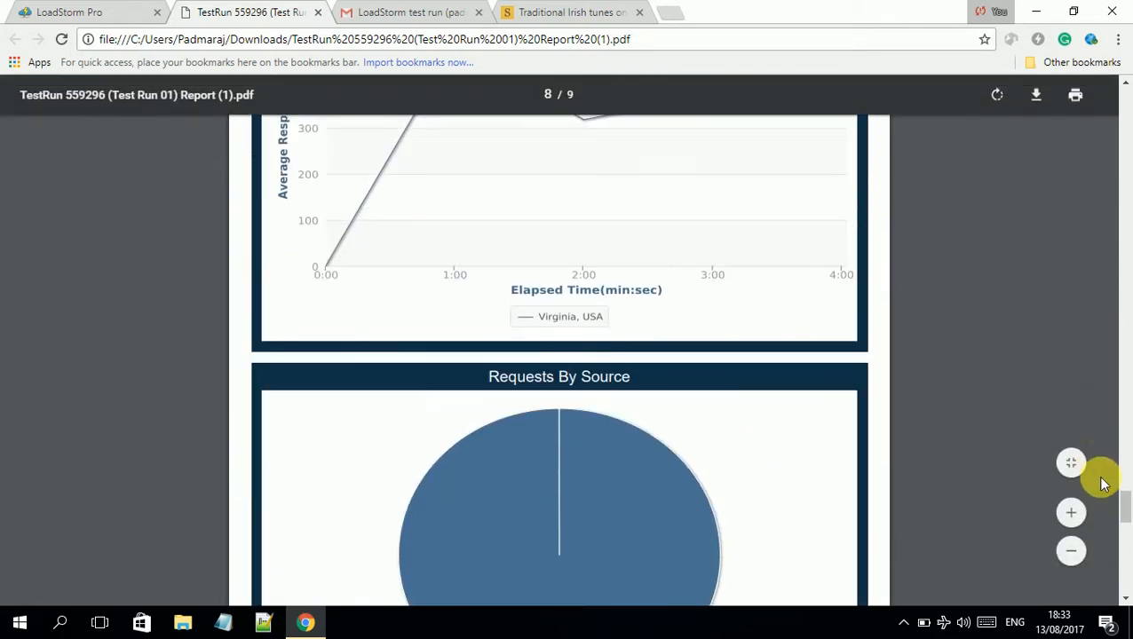
drag(1125, 504, 1123, 68)
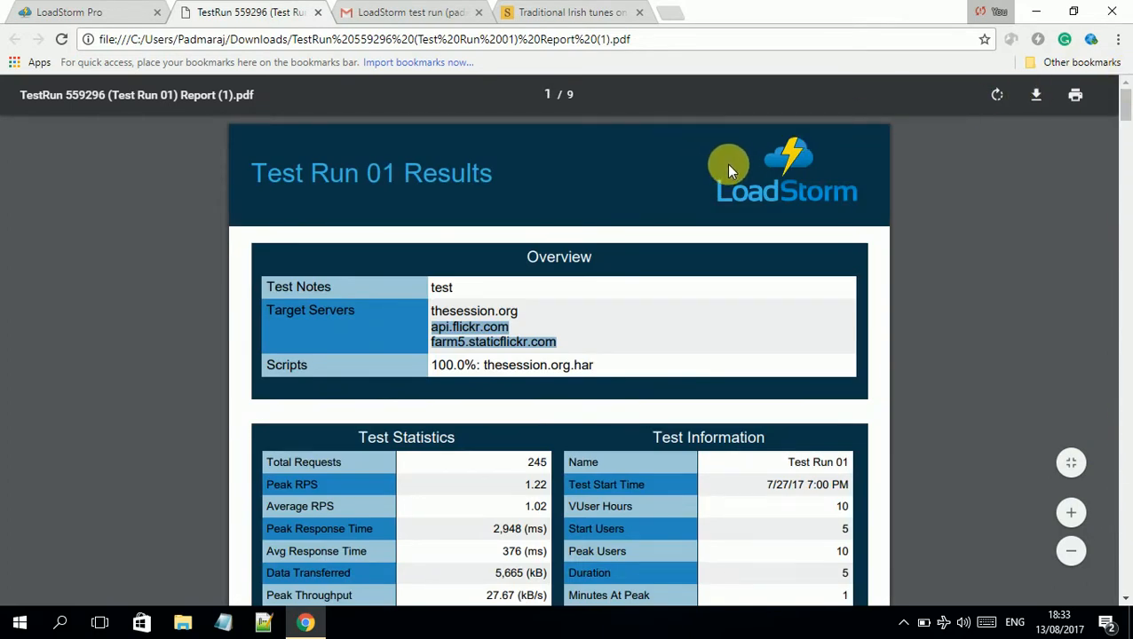
click(373, 18)
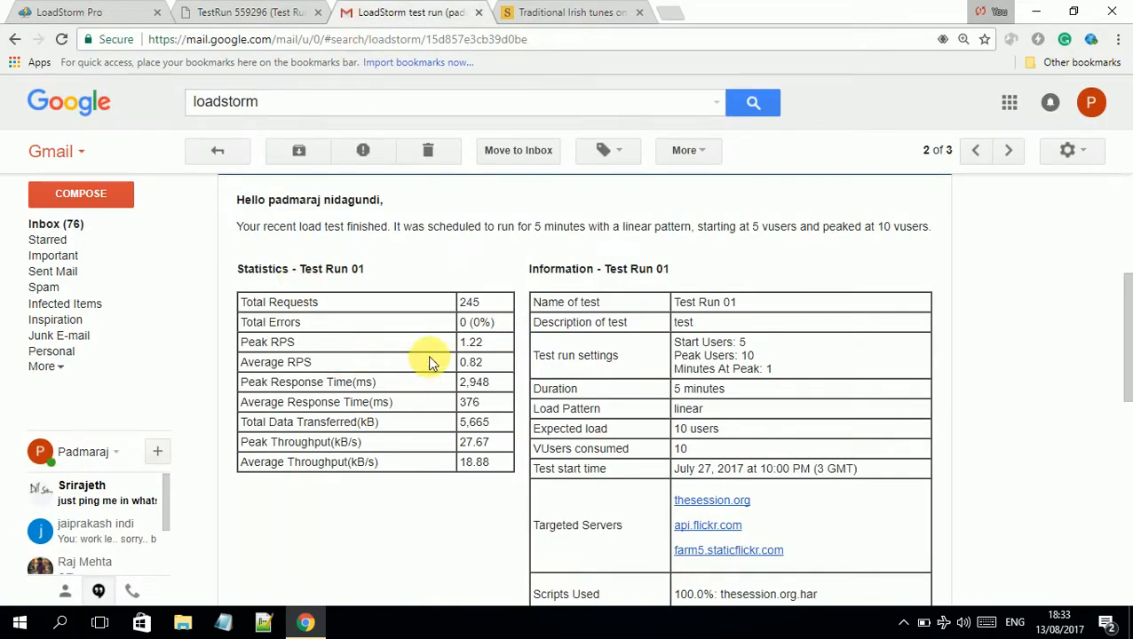
Select the emailed Total Errors through Peak Throughput values for comparison, then open a new tab
scroll(431, 350, up, 1)
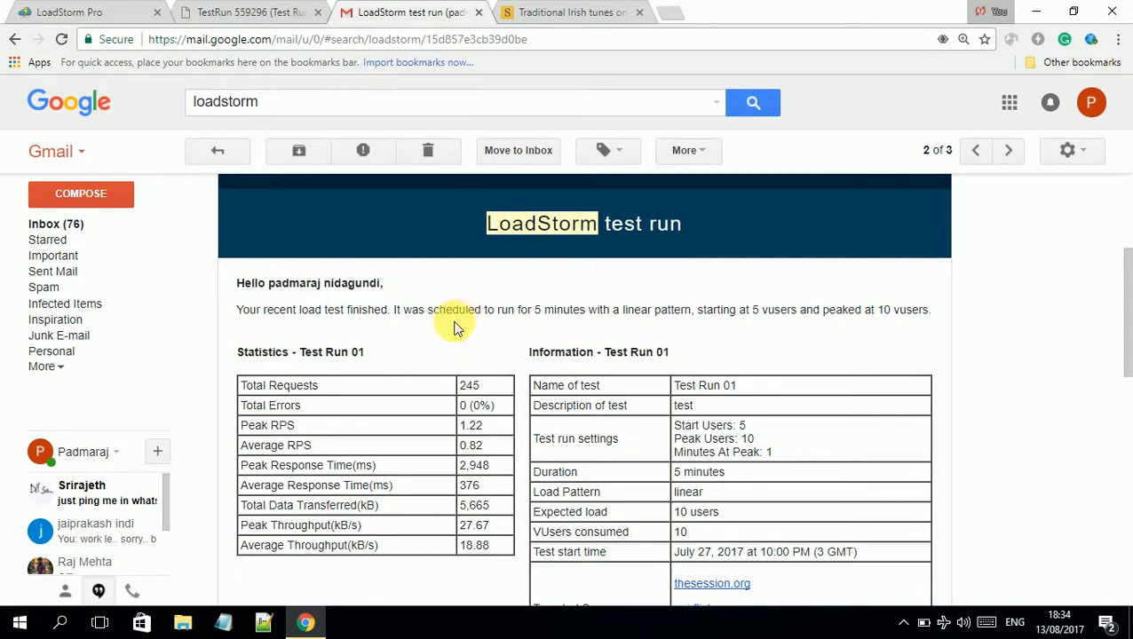
scroll(453, 324, down, 1)
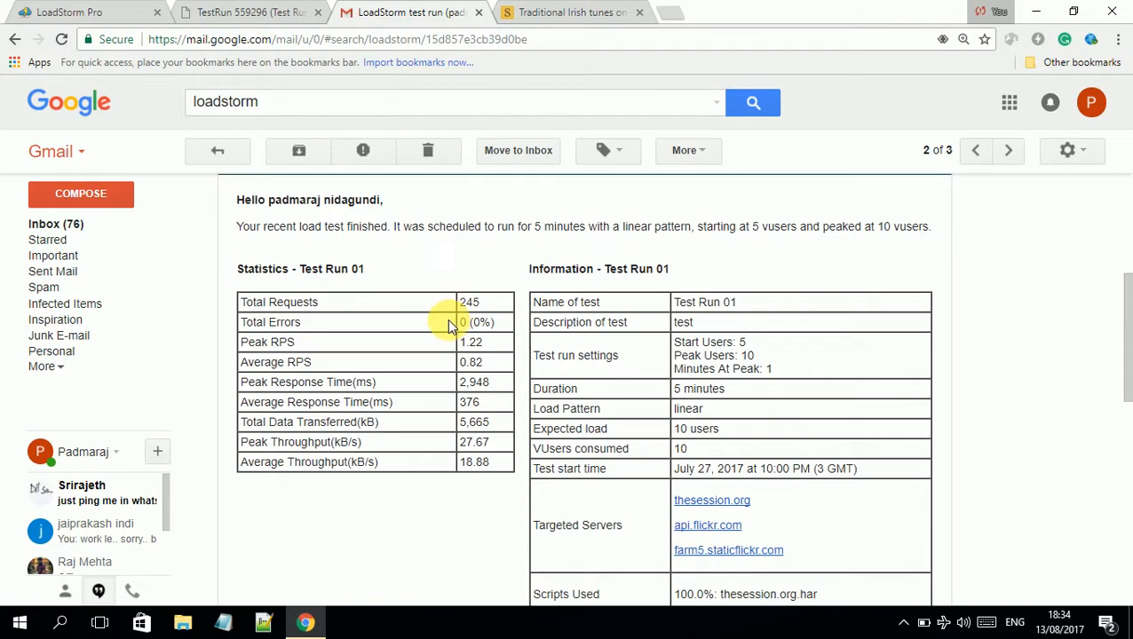
scroll(448, 321, down, 1)
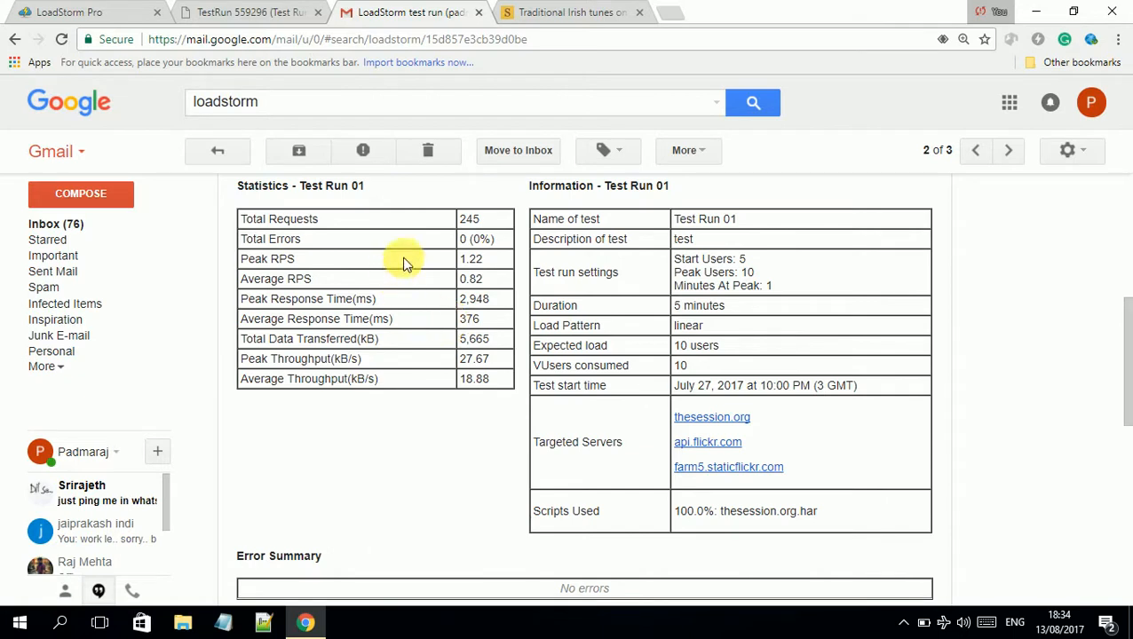
drag(368, 245, 496, 381)
scroll(645, 274, down, 3)
scroll(605, 296, up, 6)
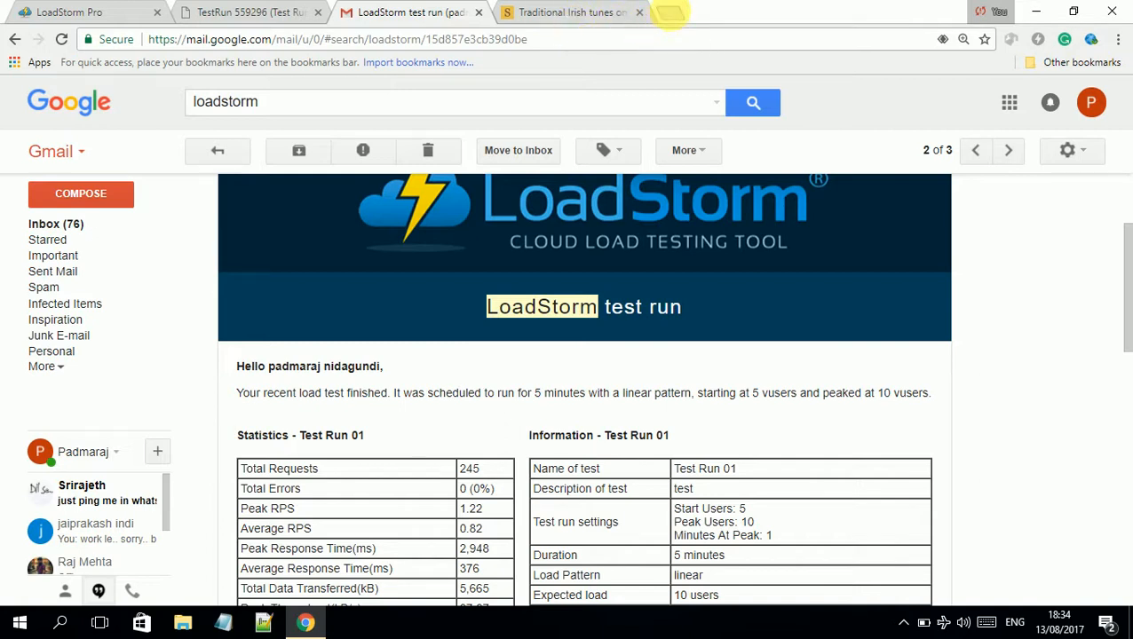
click(670, 13)
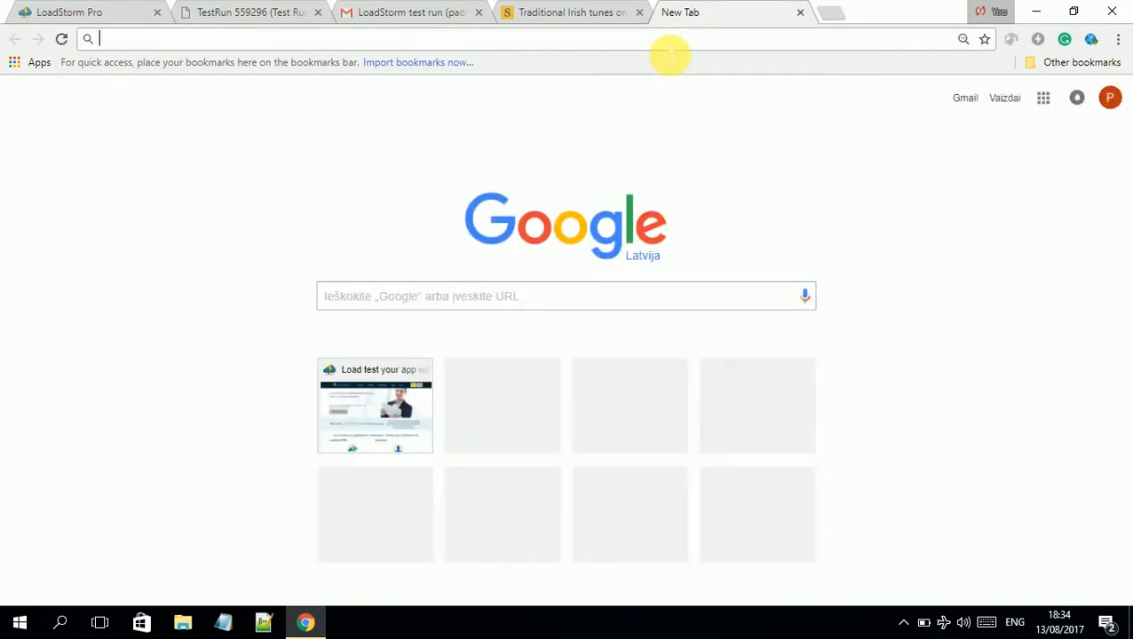
Search Google for 'chrome store' and open the Chrome Web Store Apps page
text(chrome store)
key(Return)
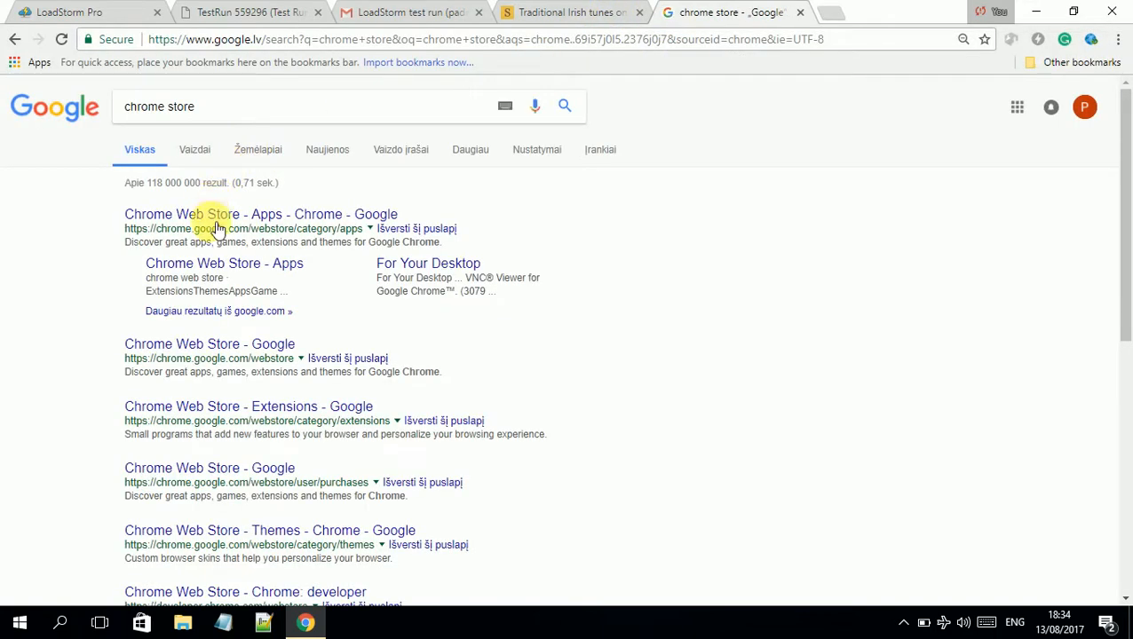
click(226, 225)
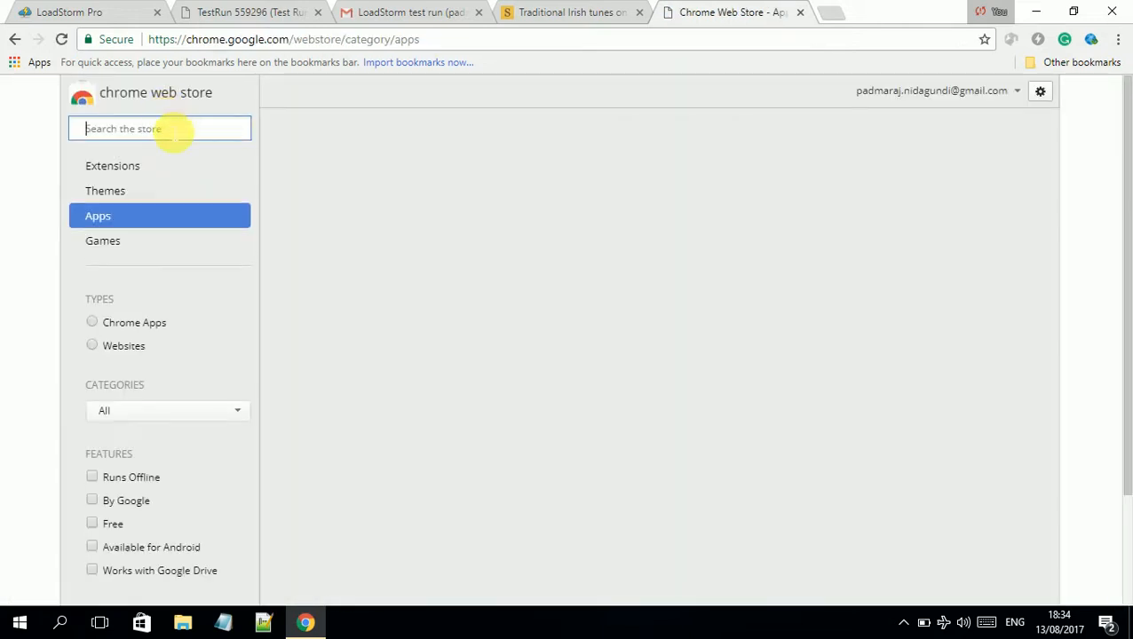
Search the Chrome Web Store for 'rest' to list REST client extensions
text(rest)
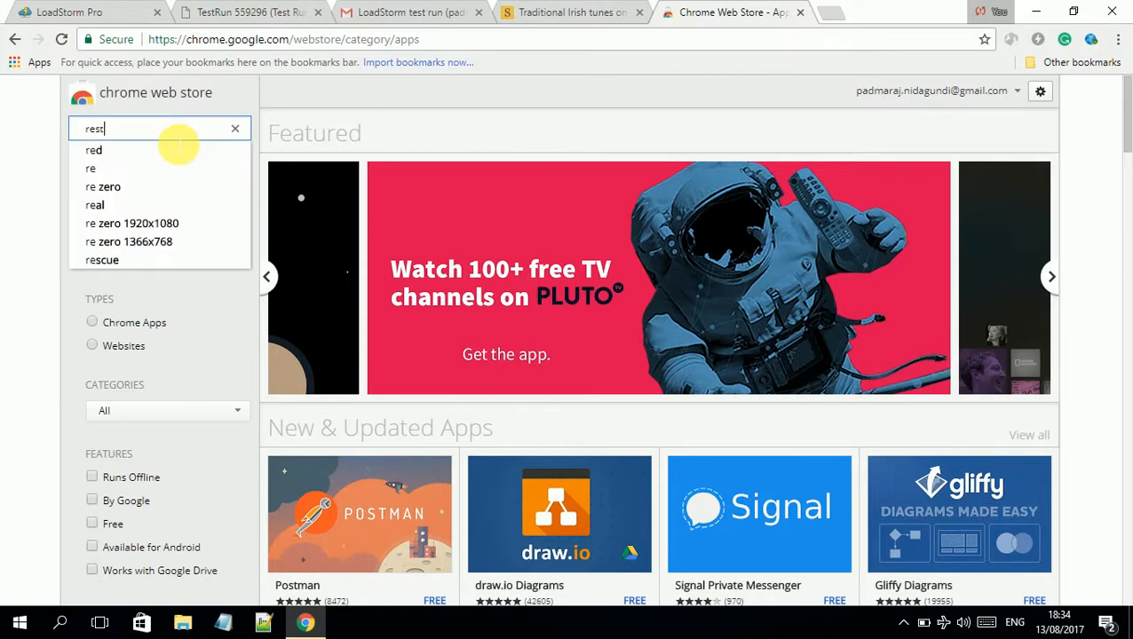
key(Return)
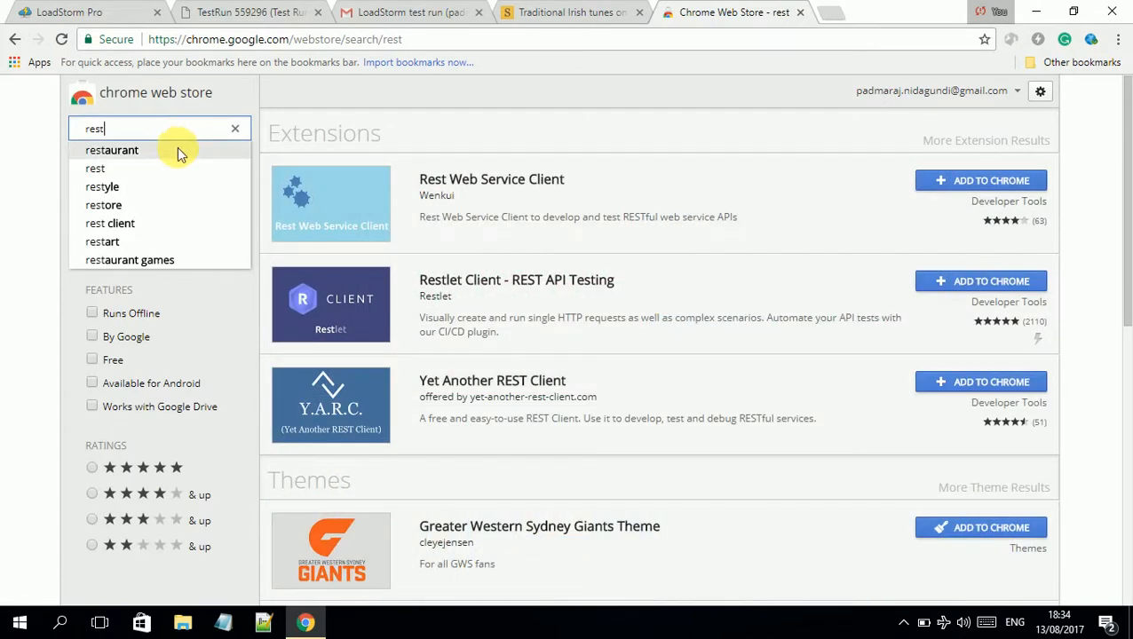
scroll(324, 349, down, 3)
scroll(324, 349, up, 3)
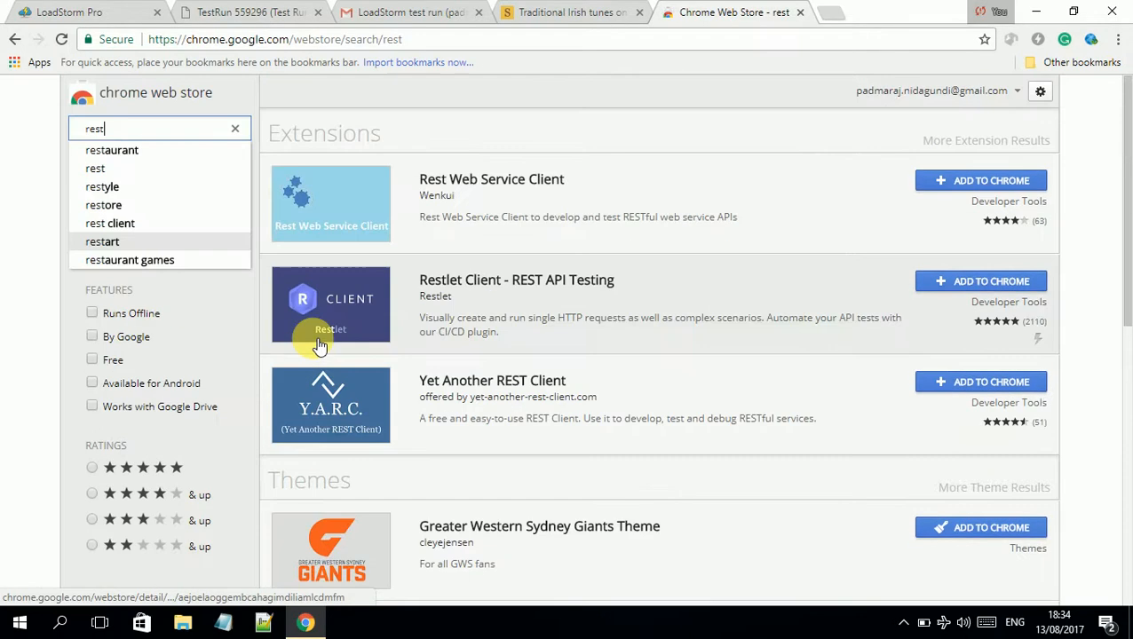
drag(150, 133, 7, 158)
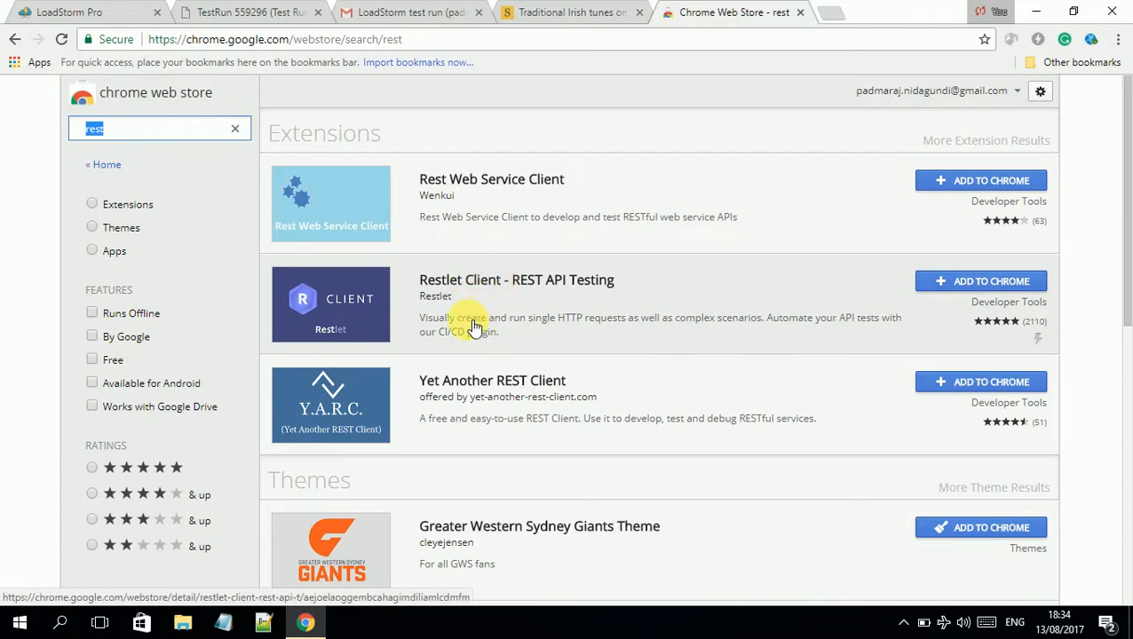
Add the Restlet Client – REST API Testing extension to Chrome and check its download bar
click(964, 288)
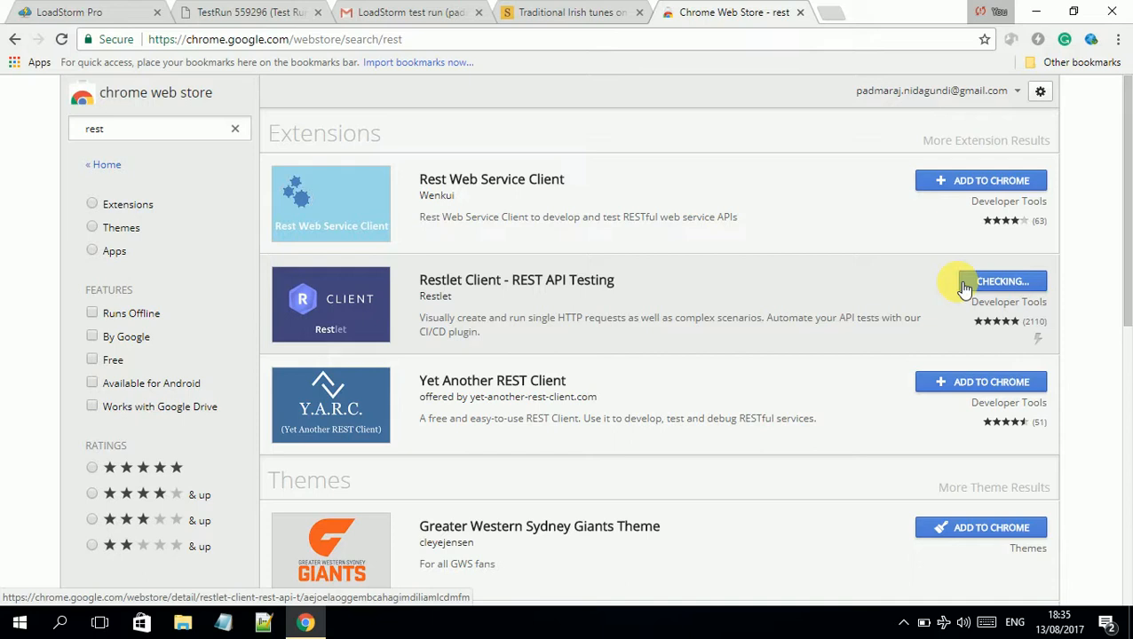
click(519, 221)
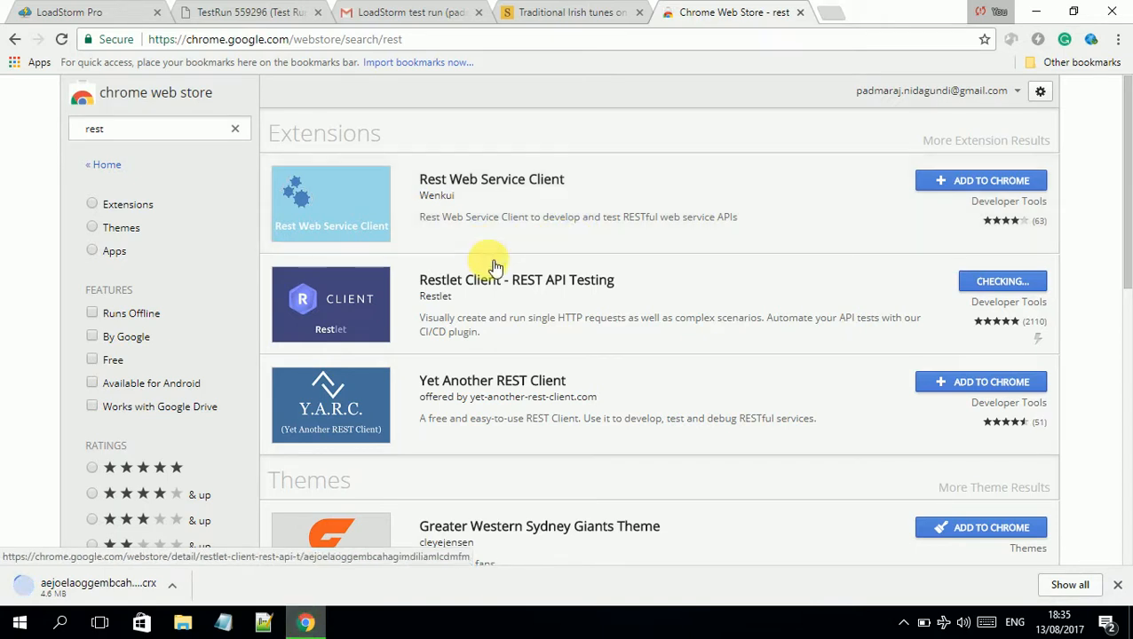
scroll(487, 258, down, 3)
scroll(520, 284, down, 4)
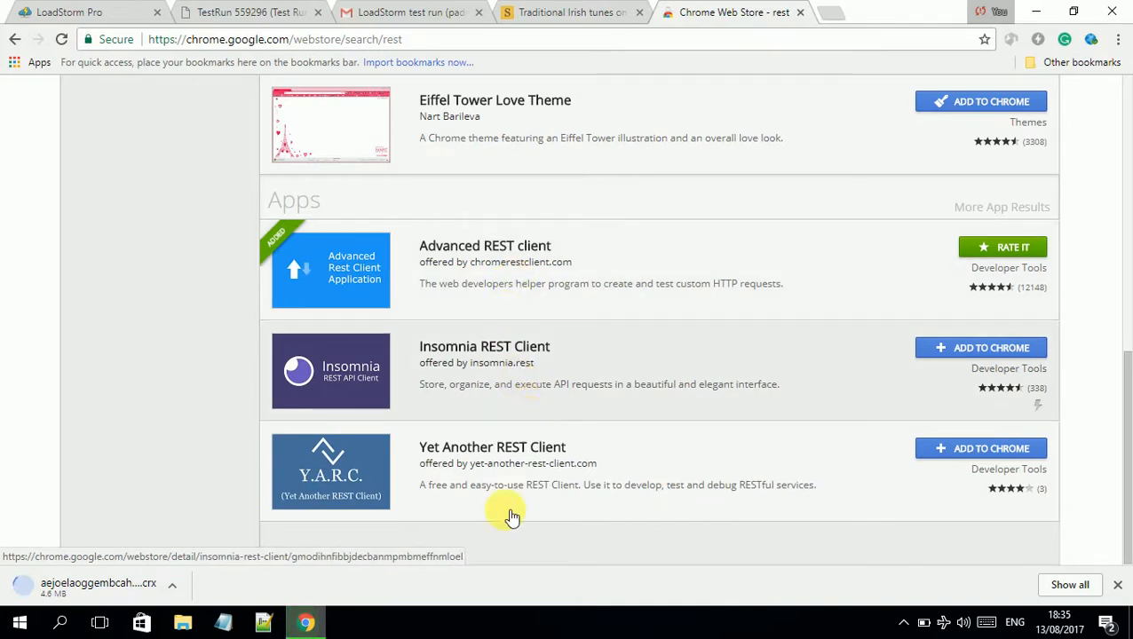
scroll(522, 517, up, 7)
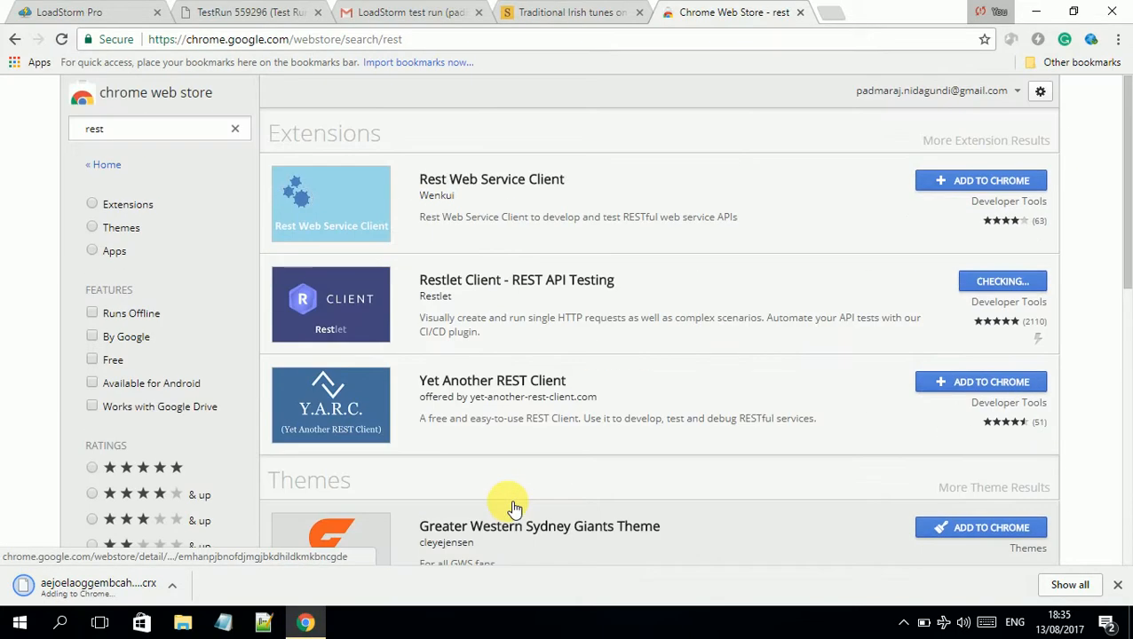
click(173, 587)
click(124, 588)
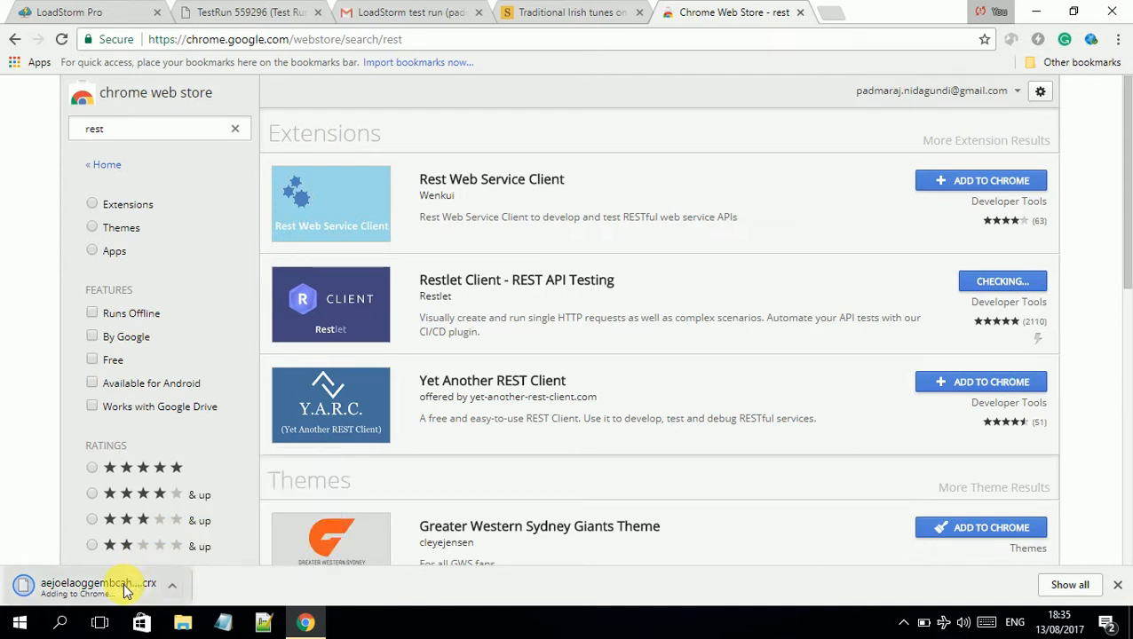
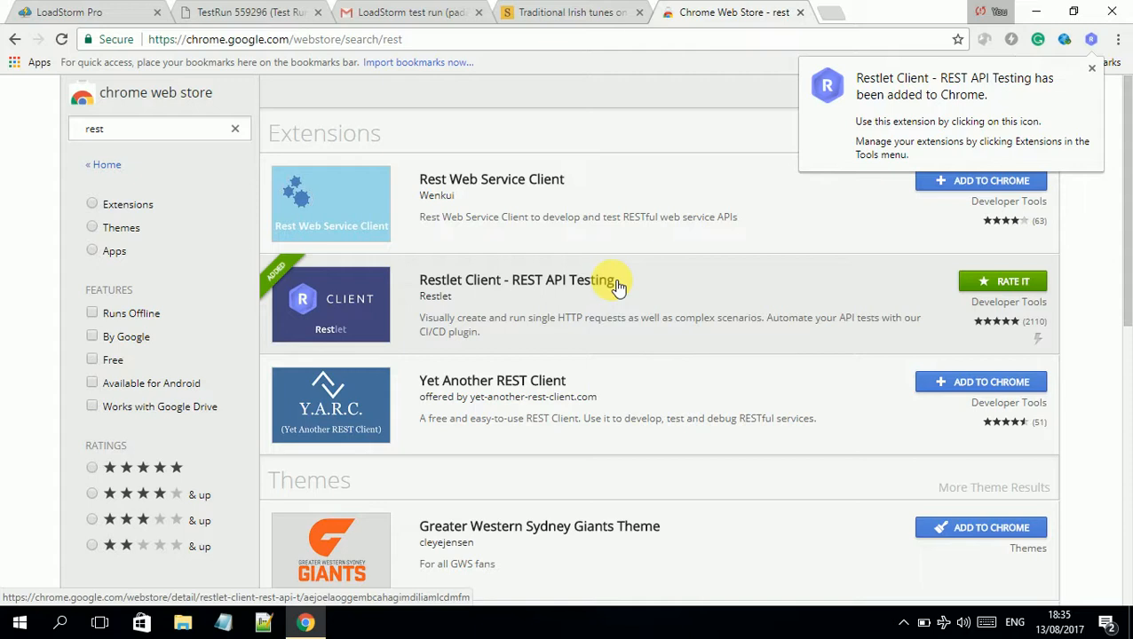
Launch the newly installed Restlet Client from a new tab, then close its tab
click(829, 11)
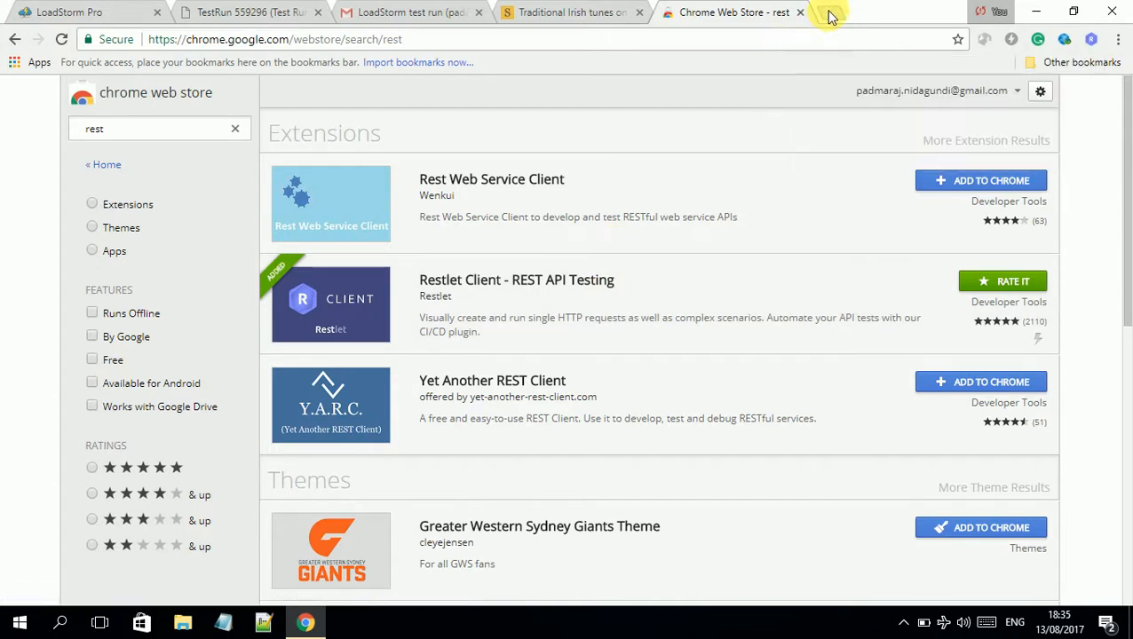
click(1091, 39)
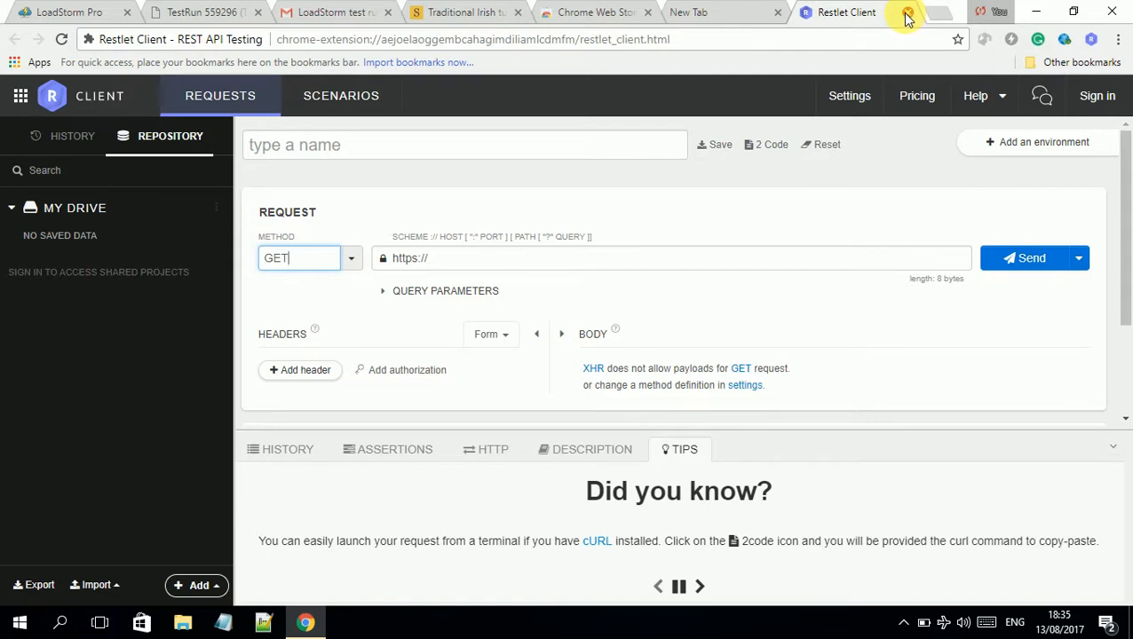
click(906, 12)
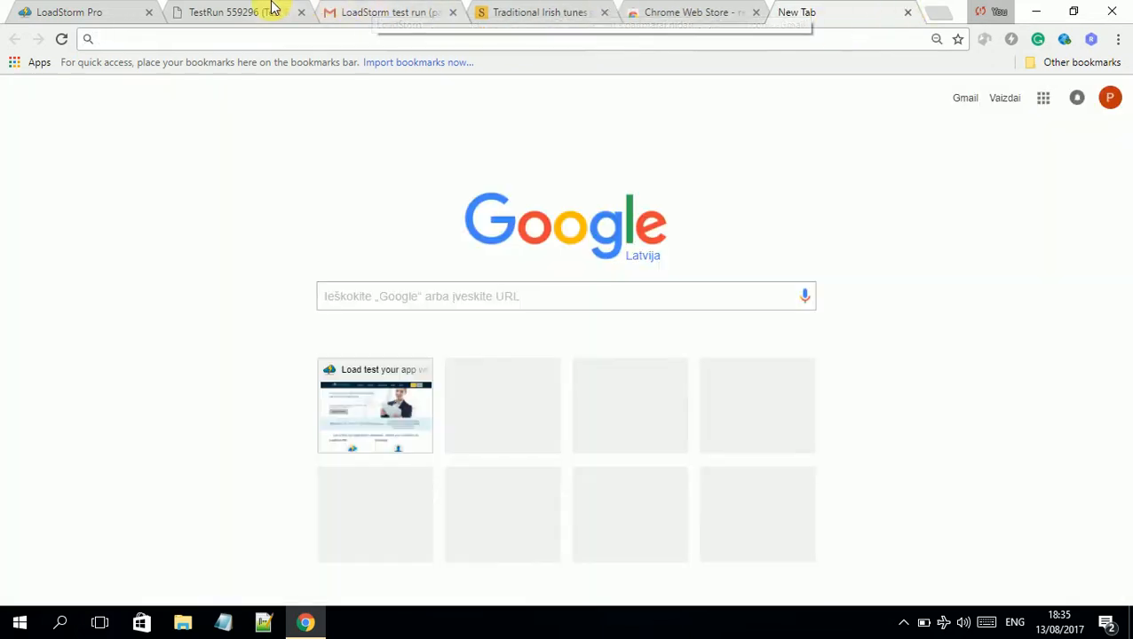
click(524, 11)
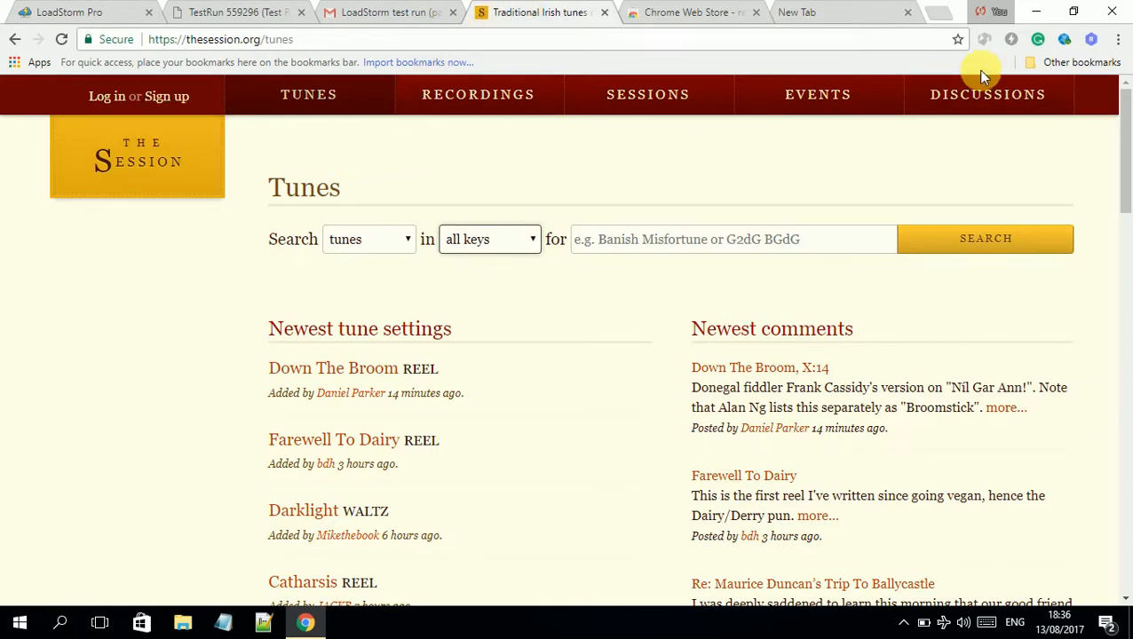
click(1091, 41)
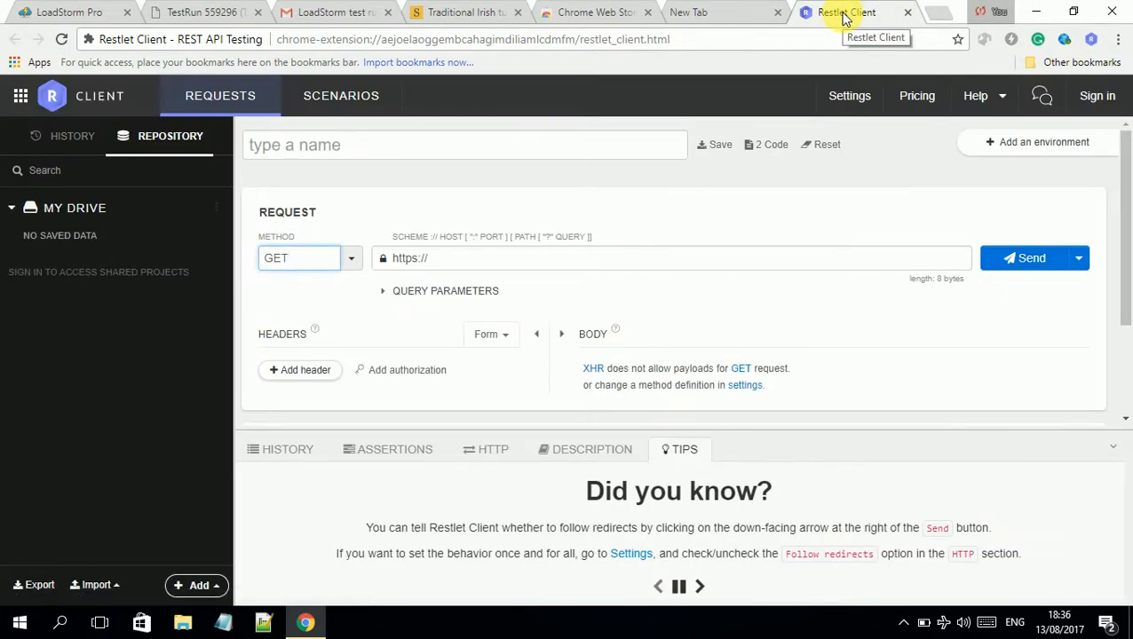
click(455, 14)
click(408, 40)
key(ctrl+c)
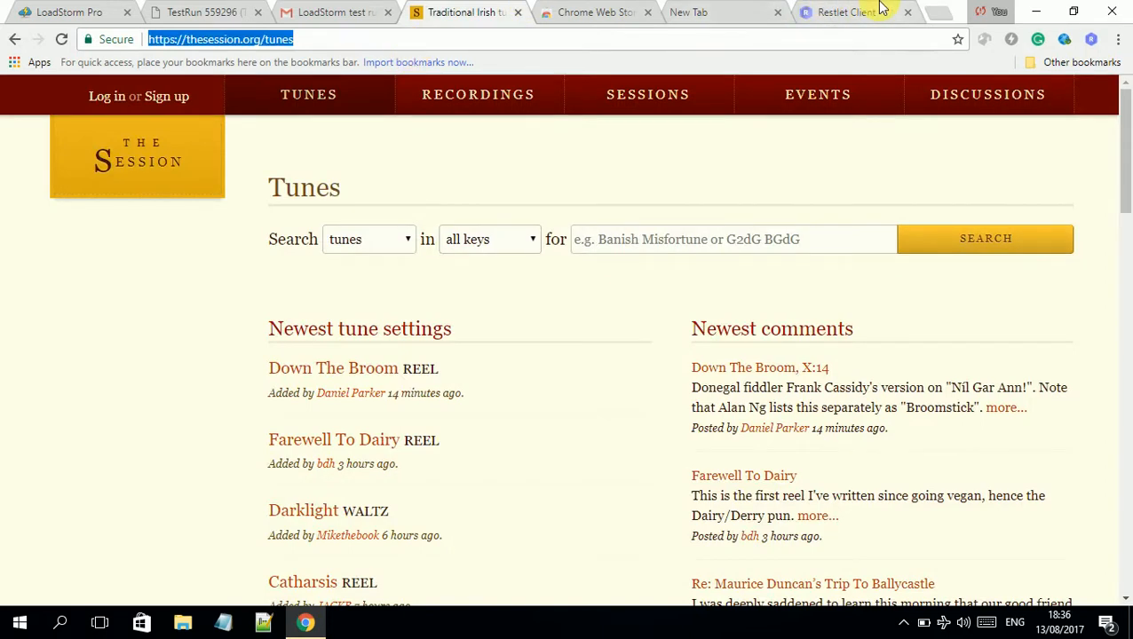
Paste the tunes address as Restlet Client's request URL and send the GET request
click(813, 12)
click(387, 149)
click(468, 259)
key(ctrl+v)
click(1033, 268)
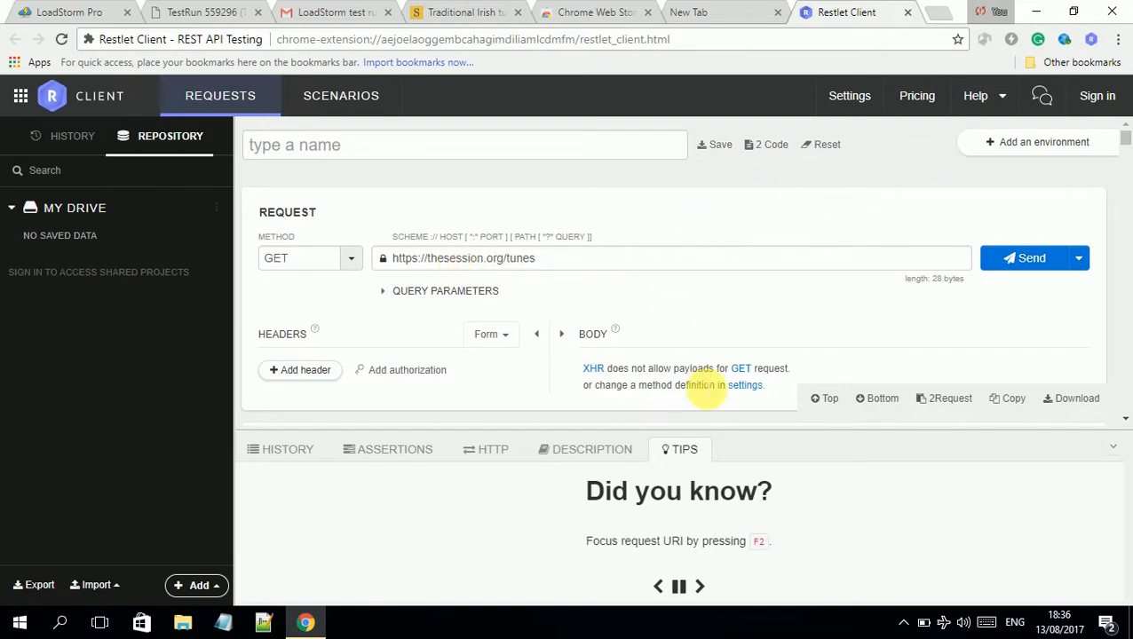
scroll(701, 390, down, 3)
scroll(702, 390, down, 5)
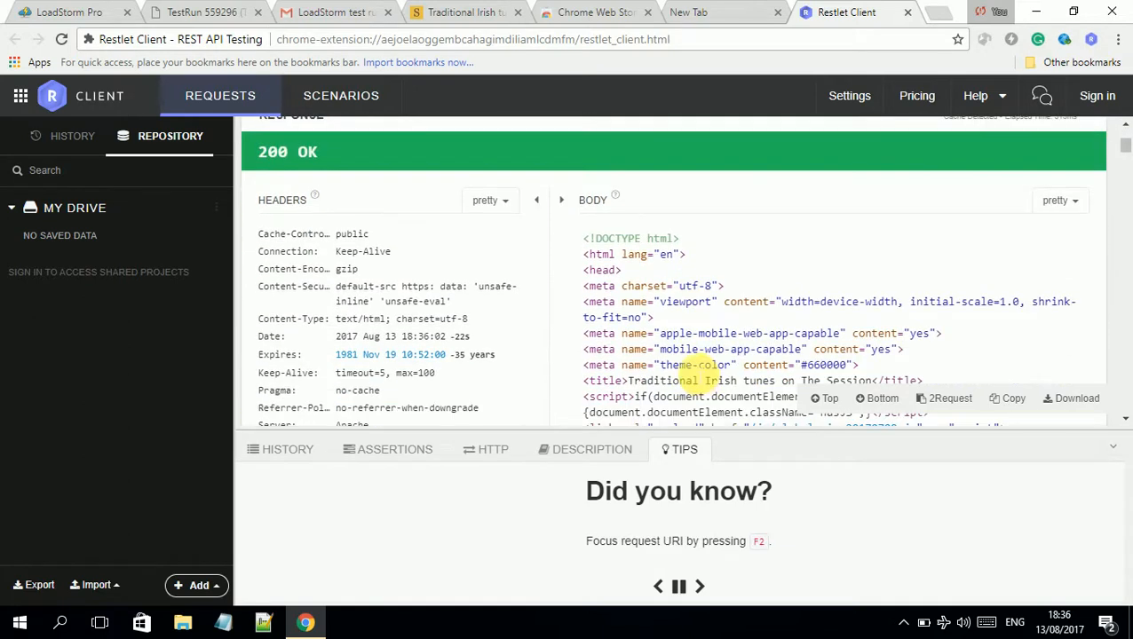
right_click(1075, 243)
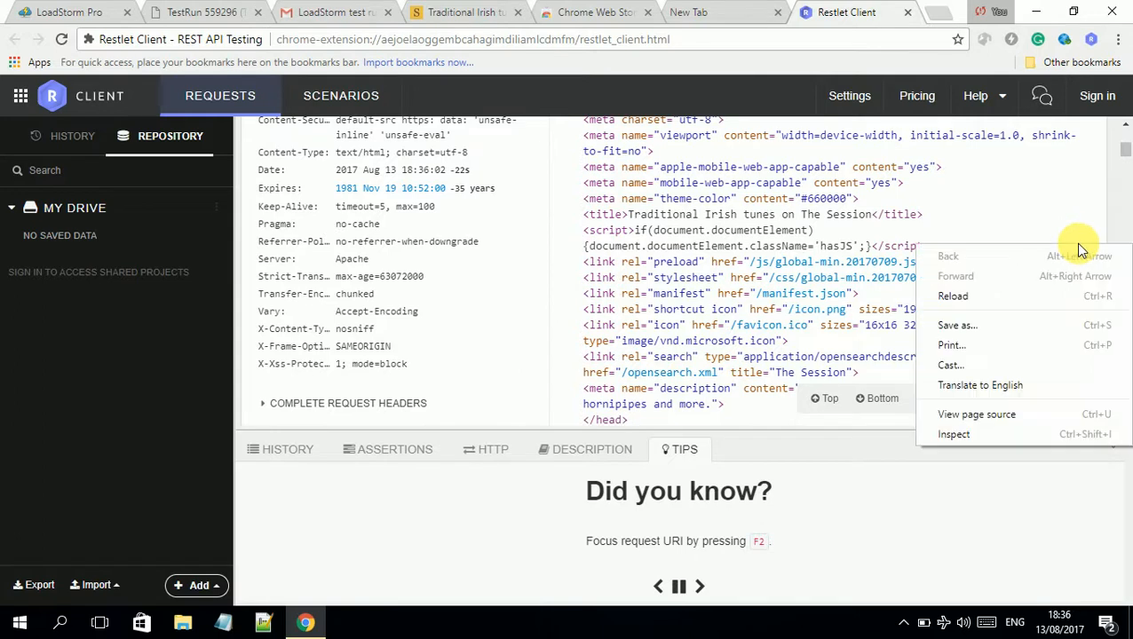
right_click(1031, 203)
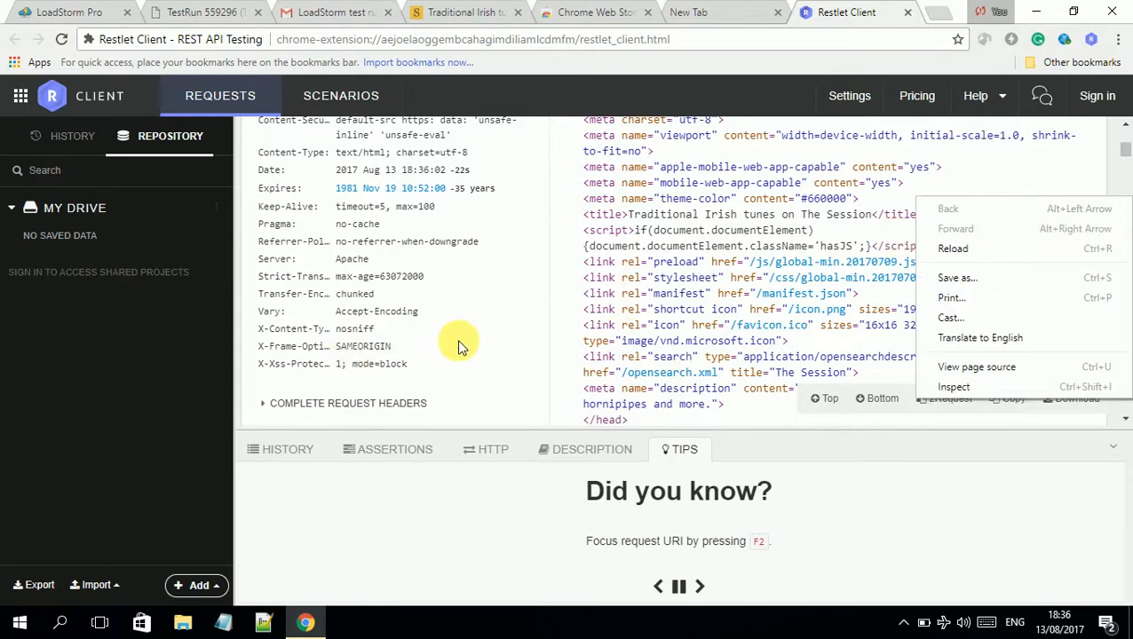
click(519, 335)
scroll(519, 335, down, 15)
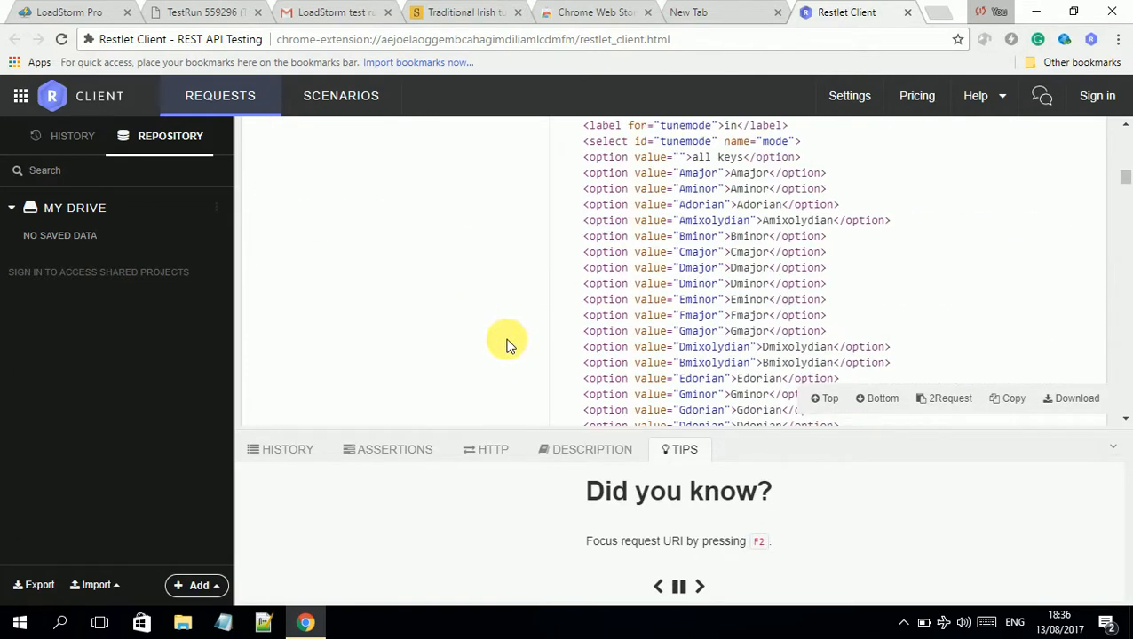
drag(1110, 208, 1092, 140)
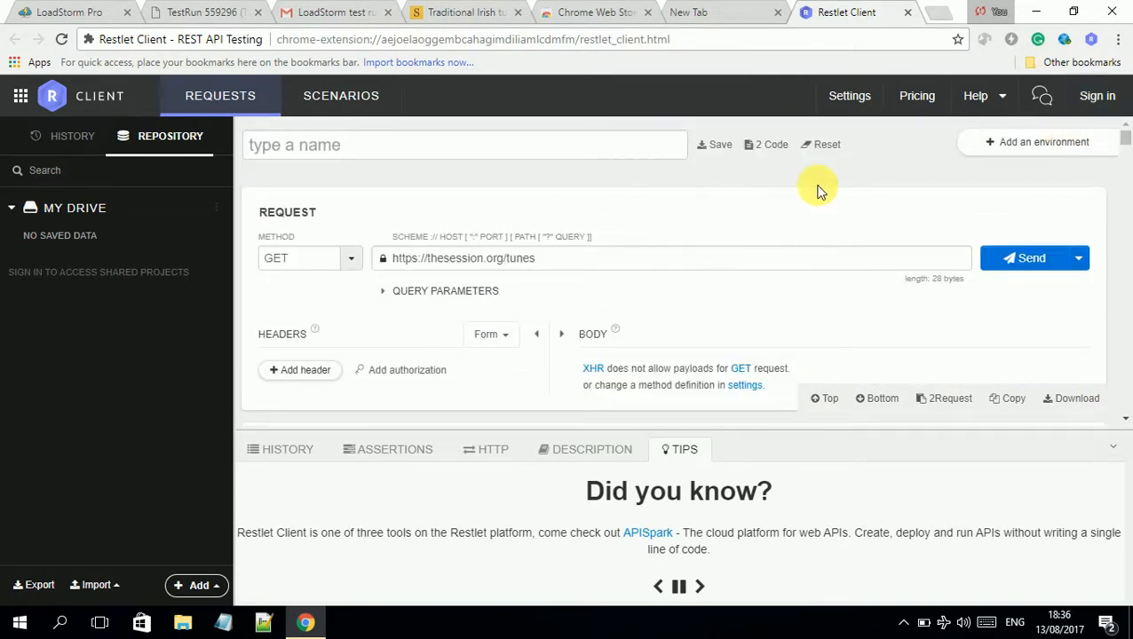
click(866, 100)
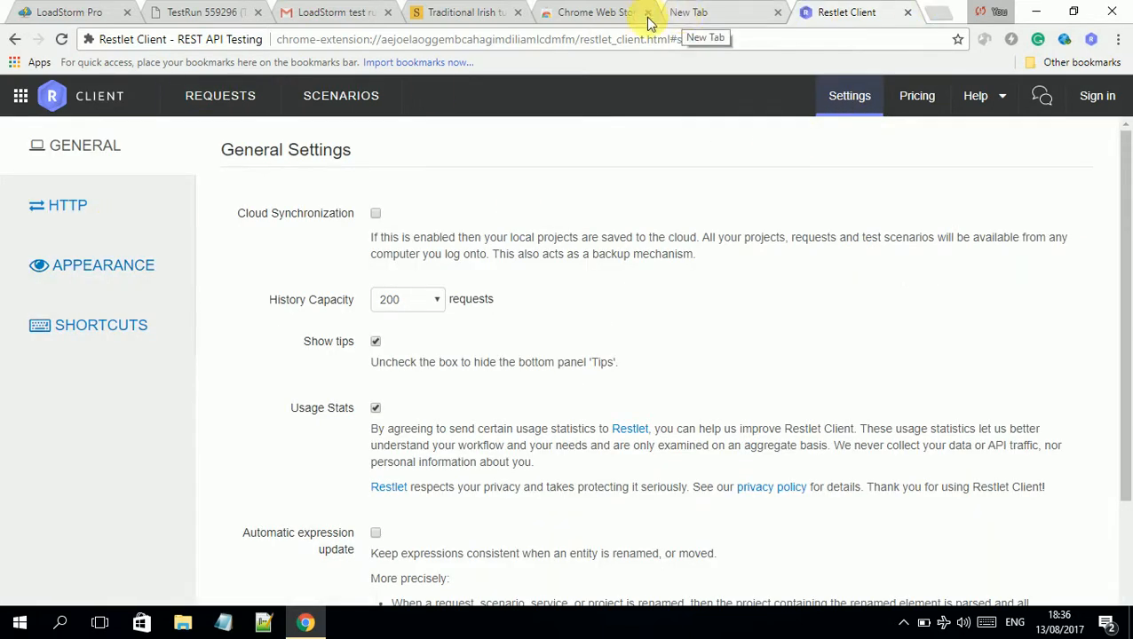
click(14, 39)
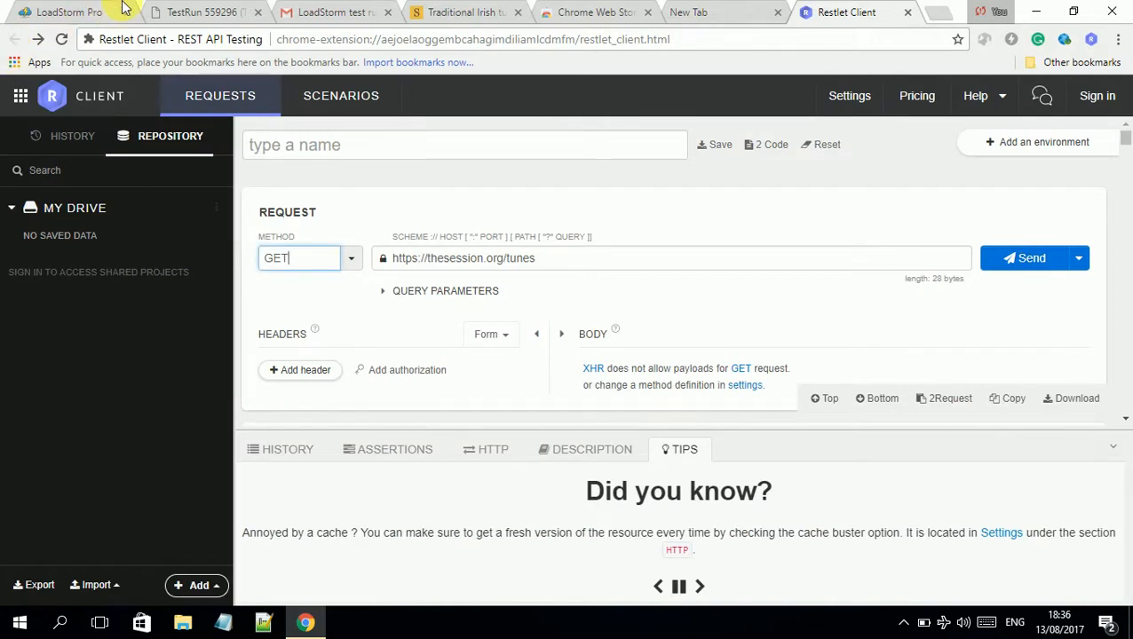
click(573, 9)
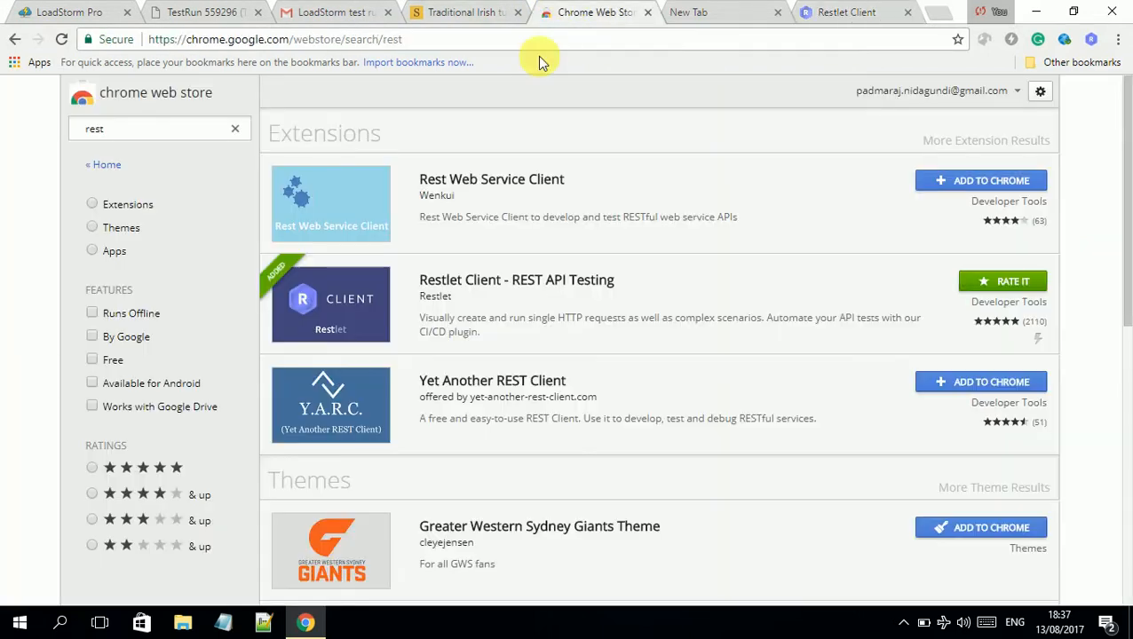
scroll(671, 569, down, 7)
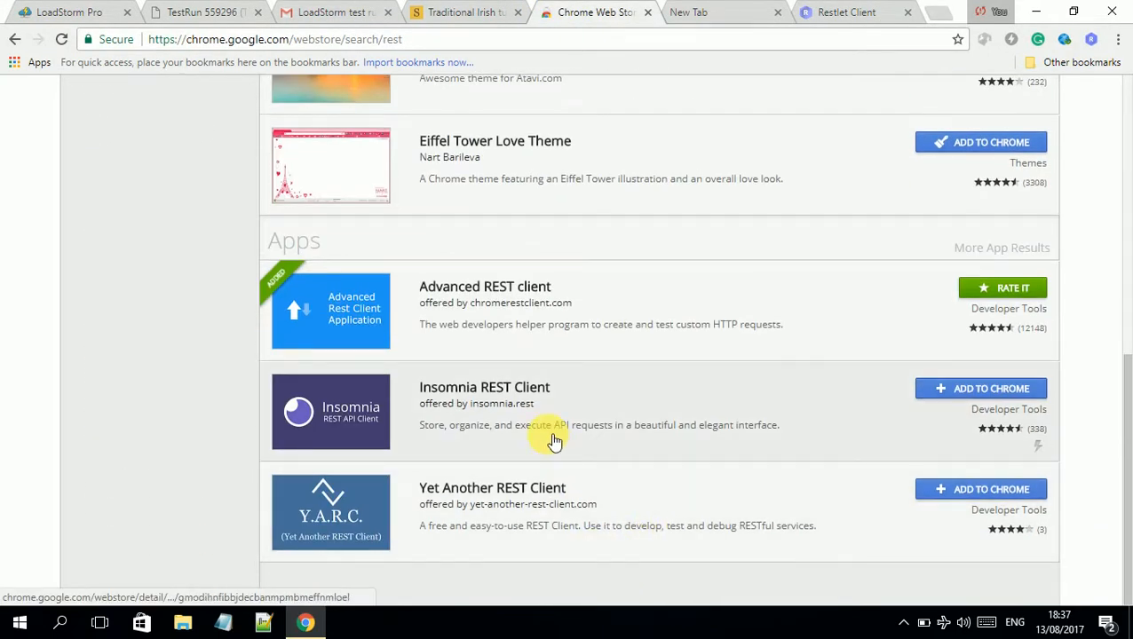
scroll(554, 442, up, 7)
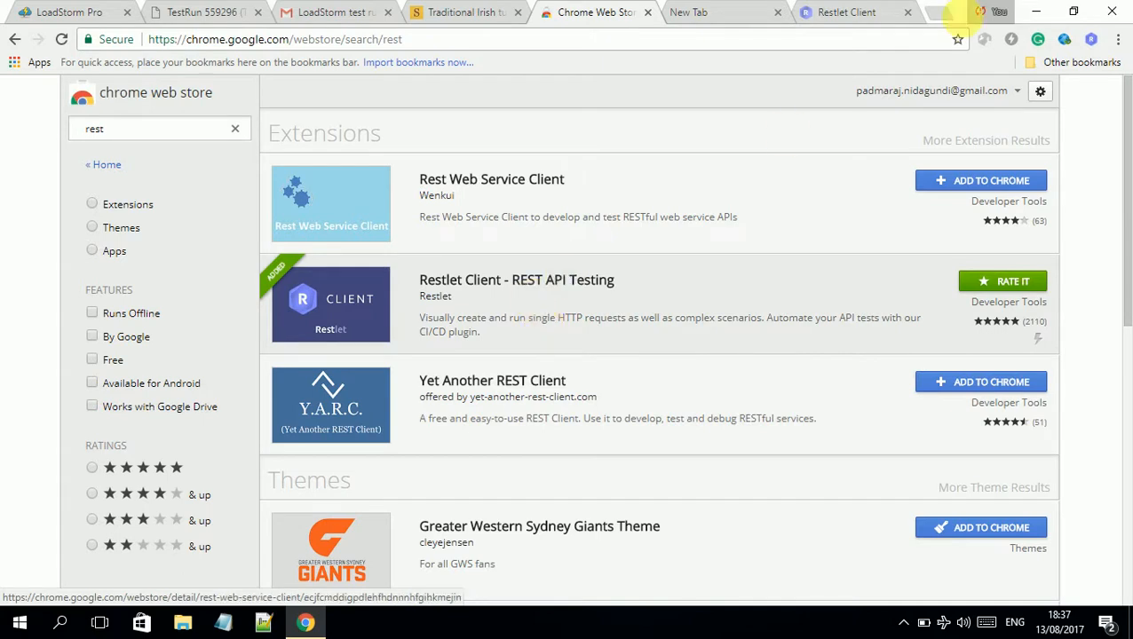
click(897, 8)
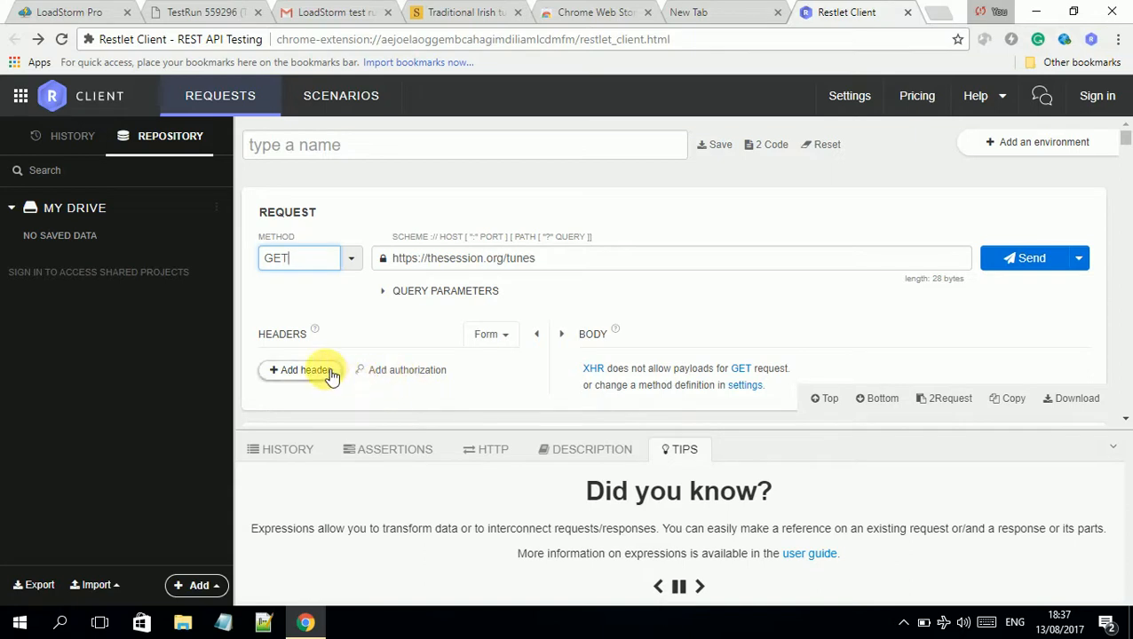
Add two empty header rows to the tunes request and cancel the authorization dialog
scroll(502, 369, down, 3)
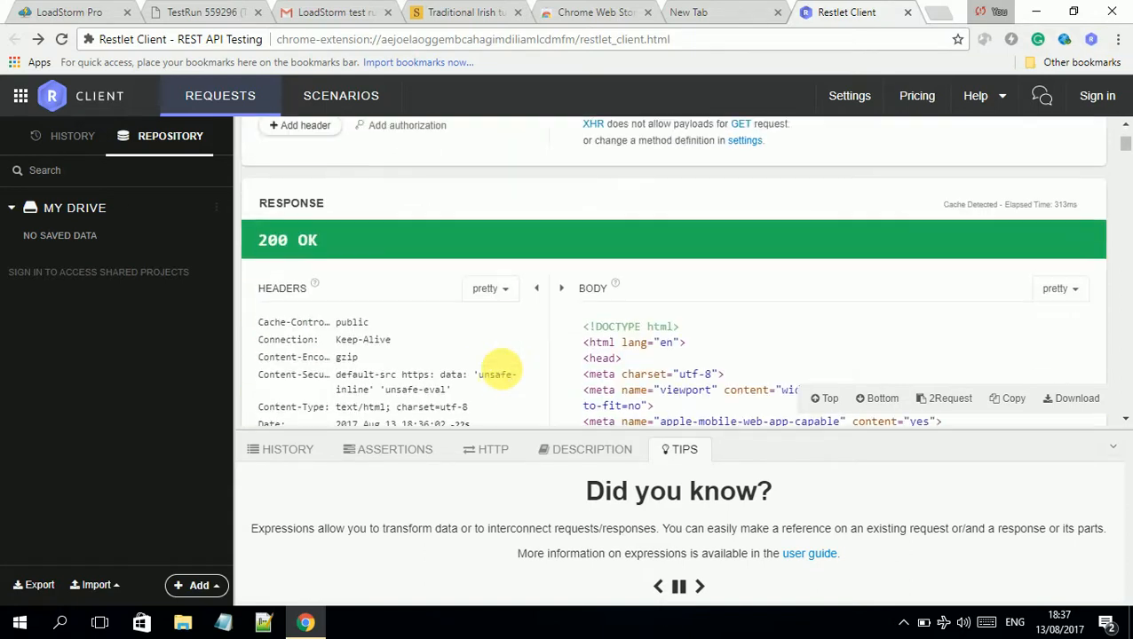
right_click(446, 329)
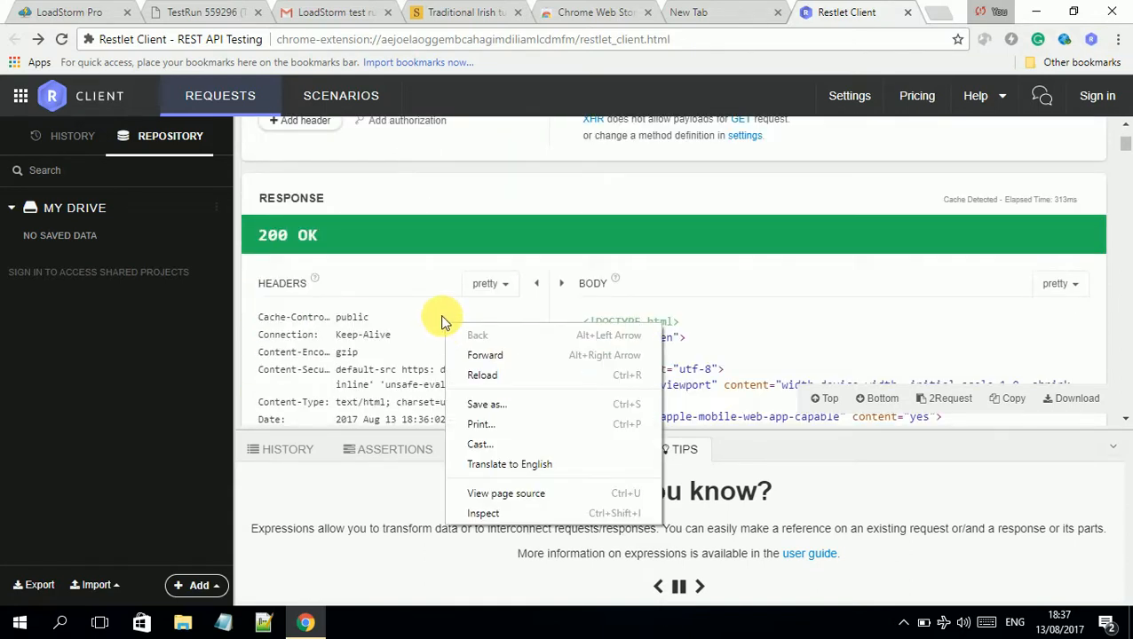
click(435, 298)
scroll(435, 297, up, 3)
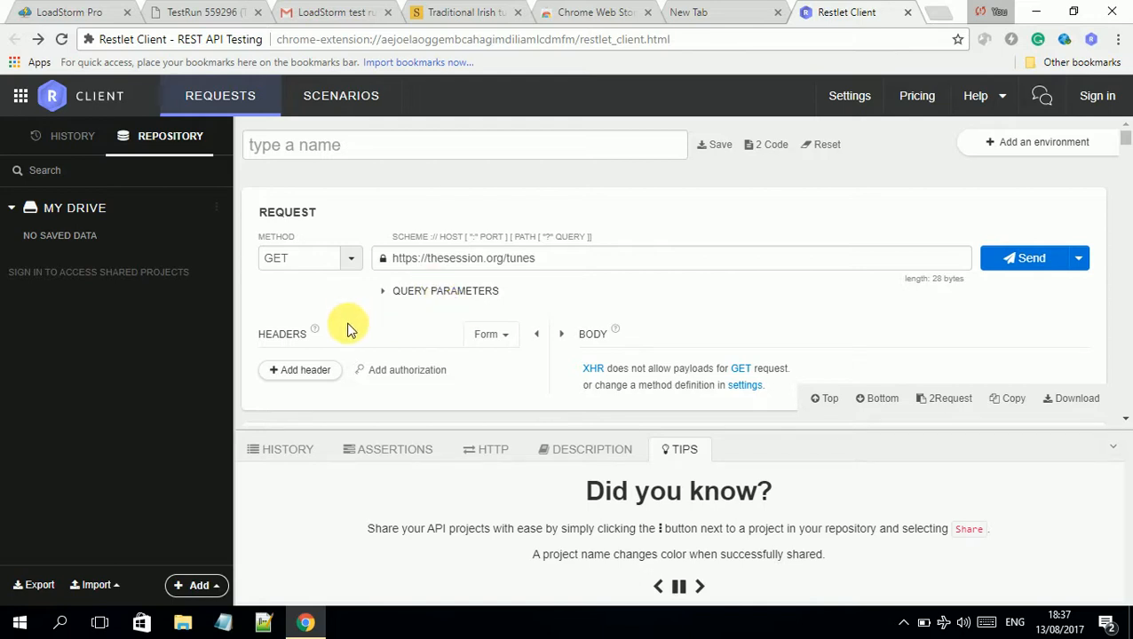
scroll(341, 320, down, 1)
click(311, 286)
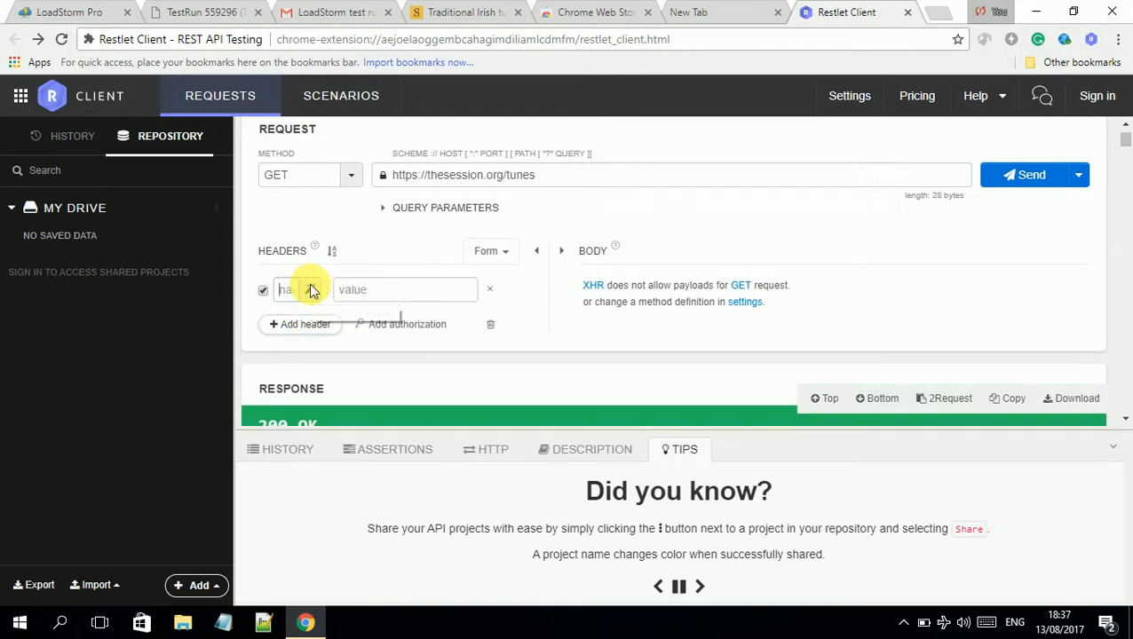
click(325, 330)
double_click(376, 352)
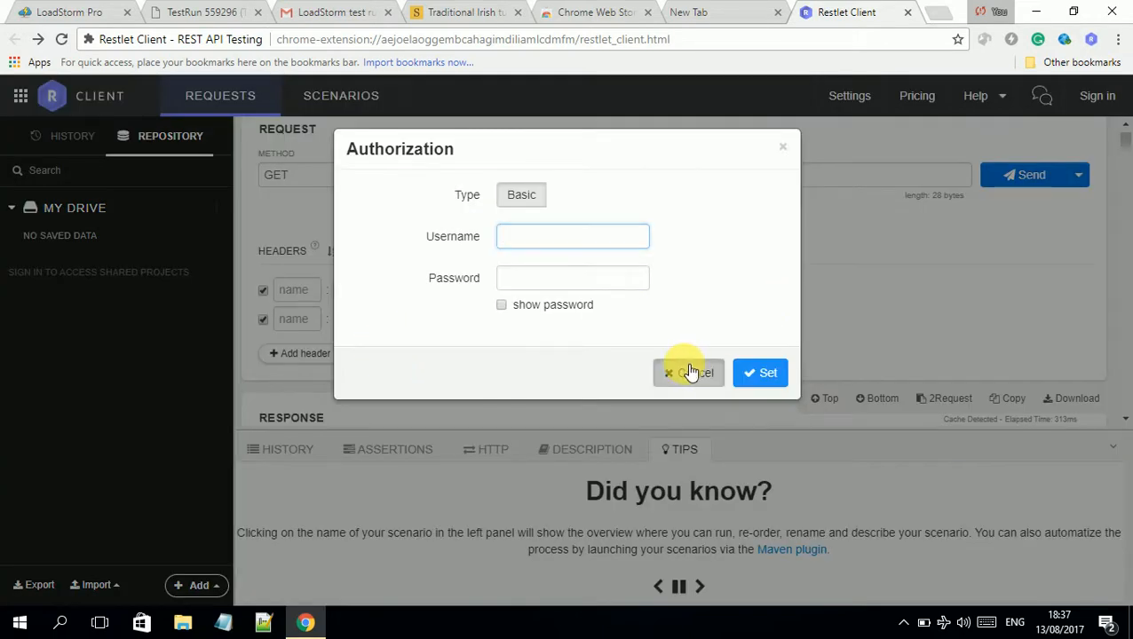
click(686, 372)
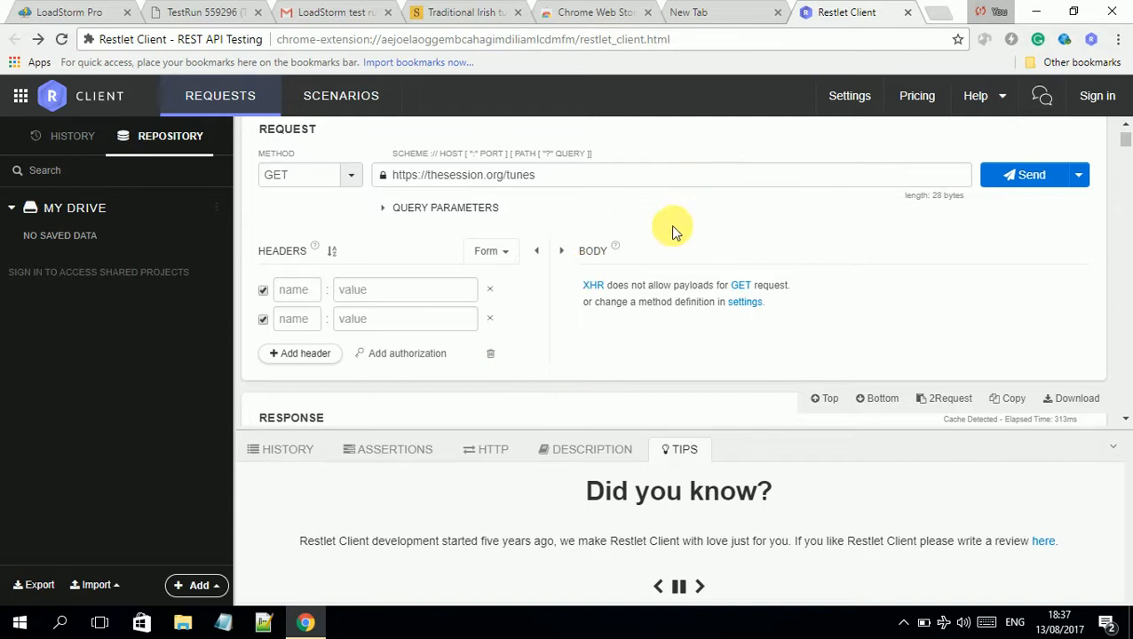
Switch to LoadStorm PRO and open the Analyze view for Test Run 01
click(358, 7)
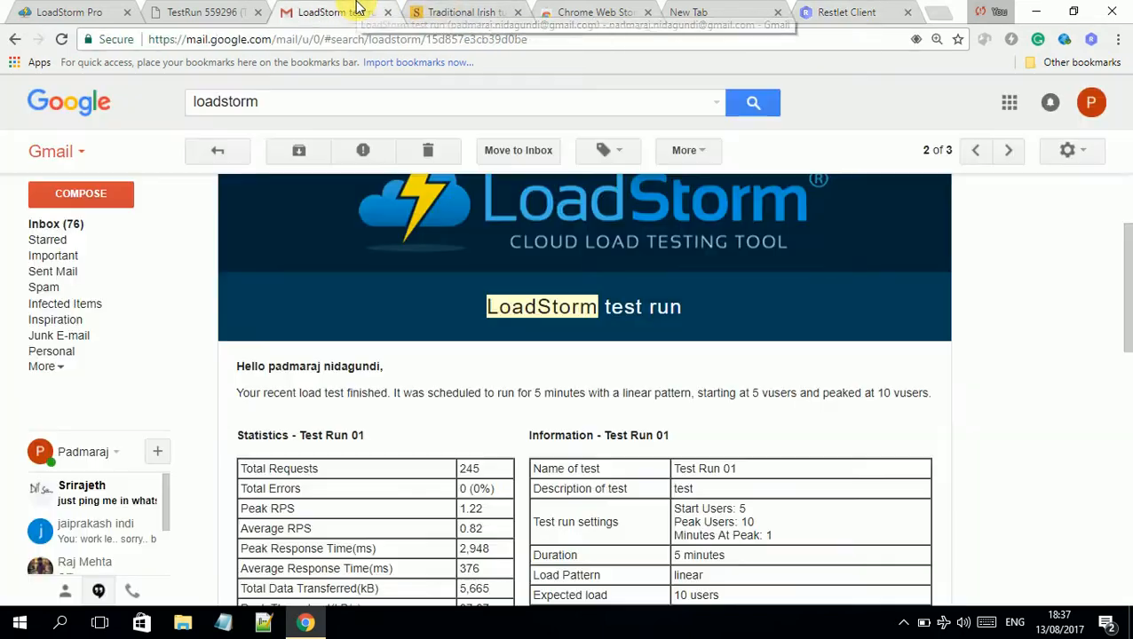
click(75, 7)
click(136, 327)
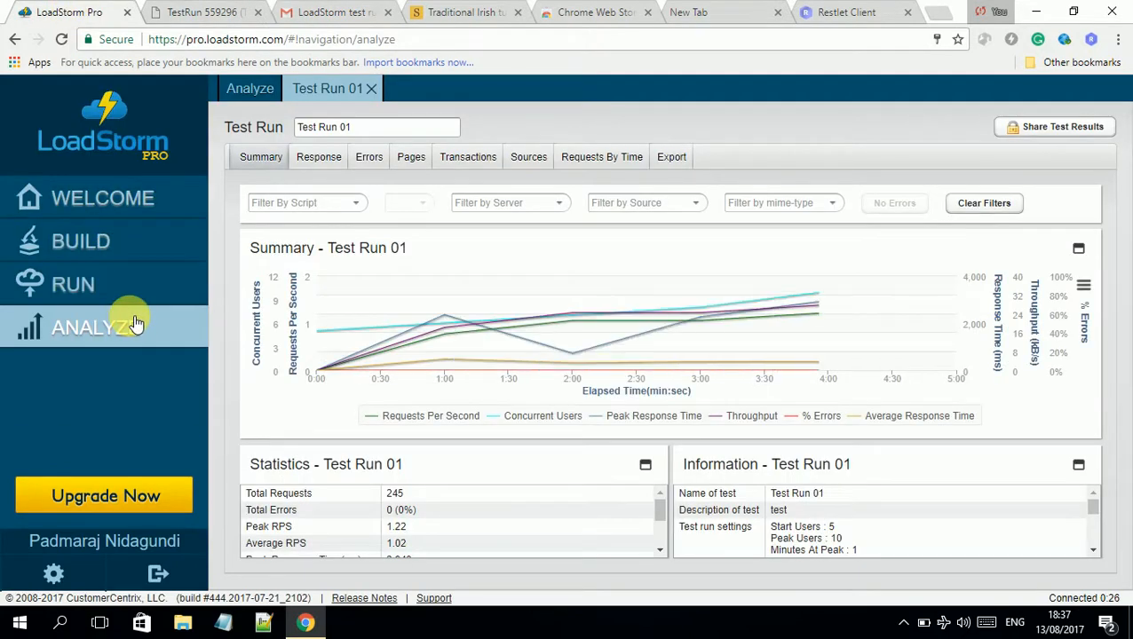
Check the Run list, return to Analyze, and close the Test Run 01 results
click(133, 284)
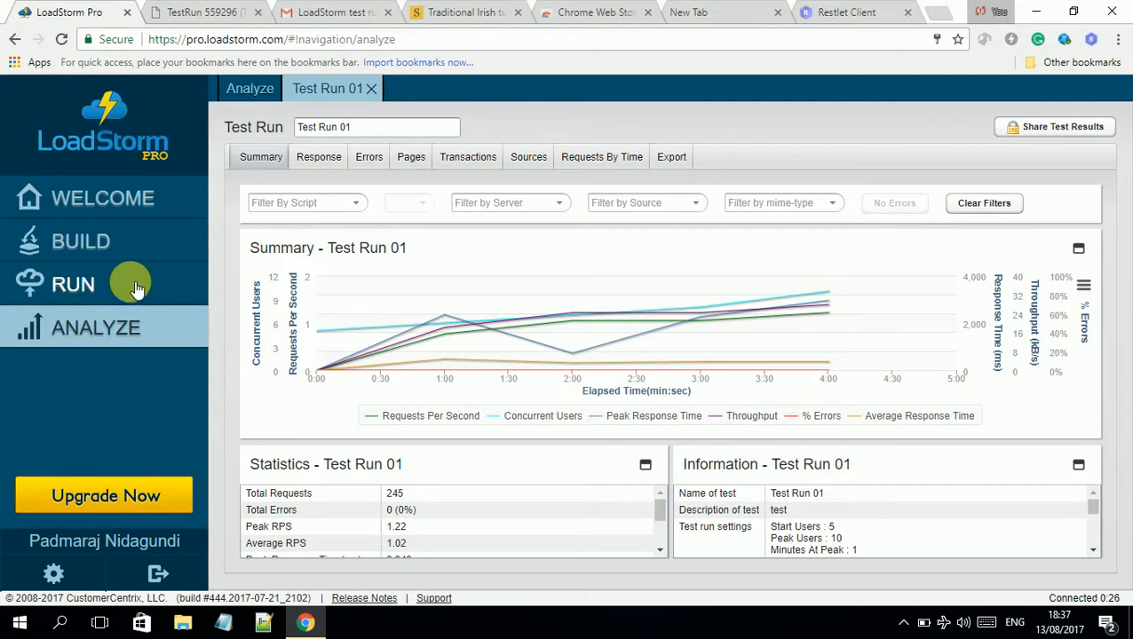
click(155, 285)
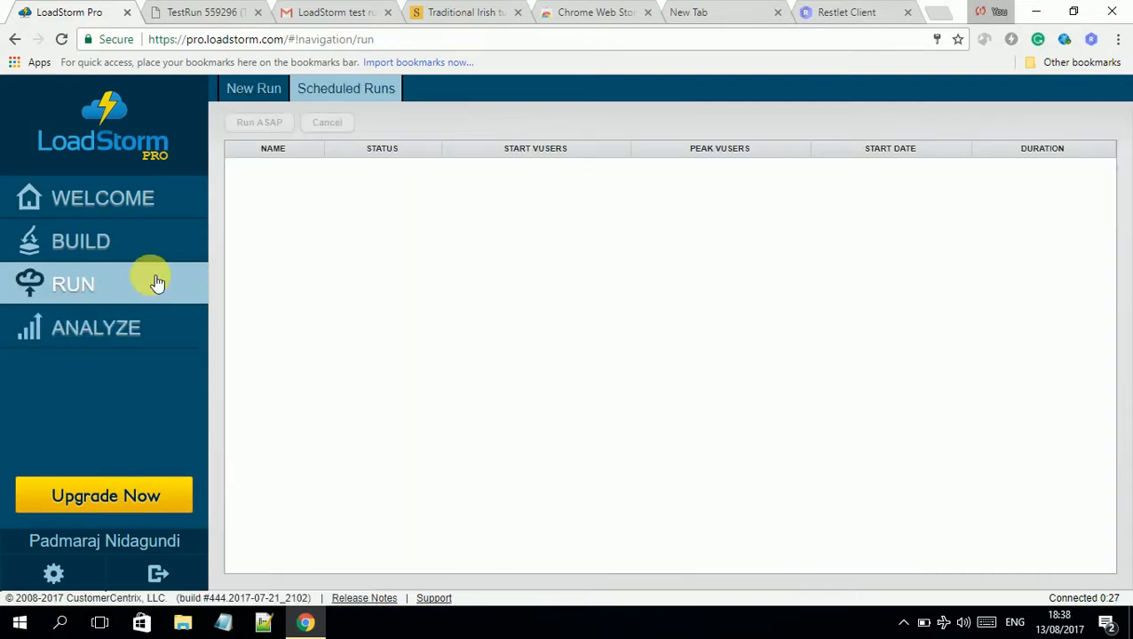
click(138, 328)
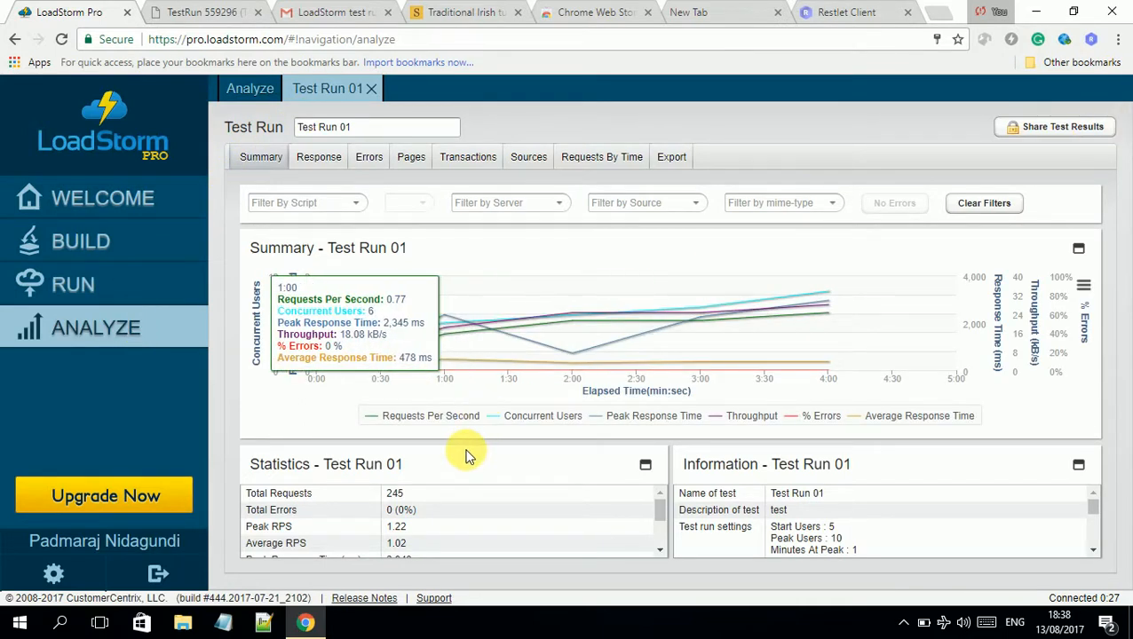
click(371, 88)
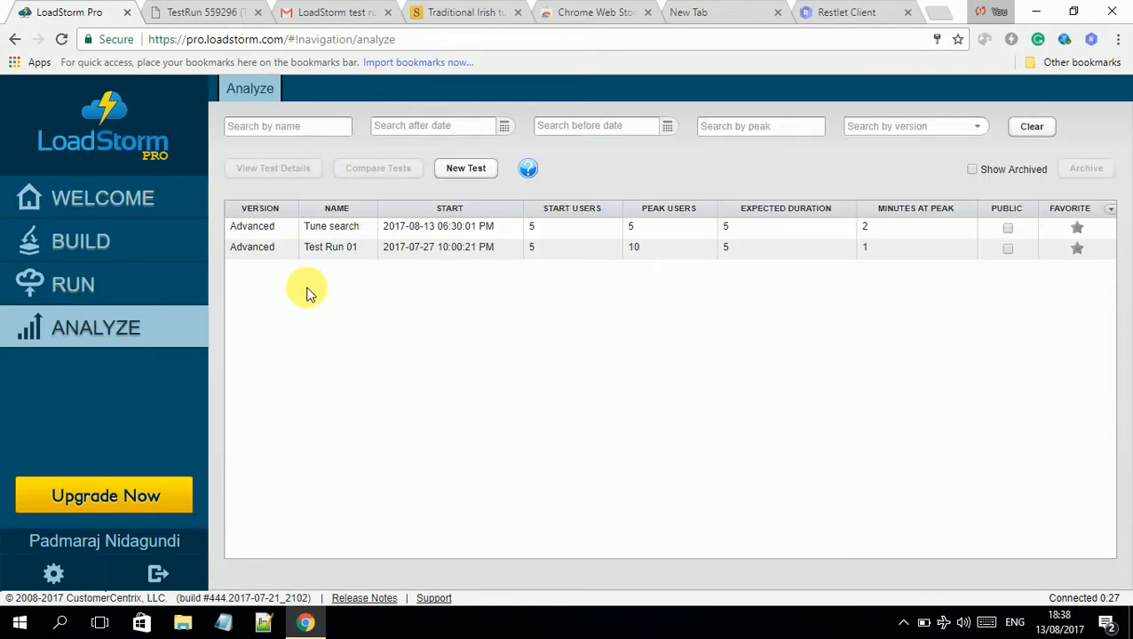
Open the Tune search results: 74 requests, 0 errors, 611 ms average response time
click(265, 231)
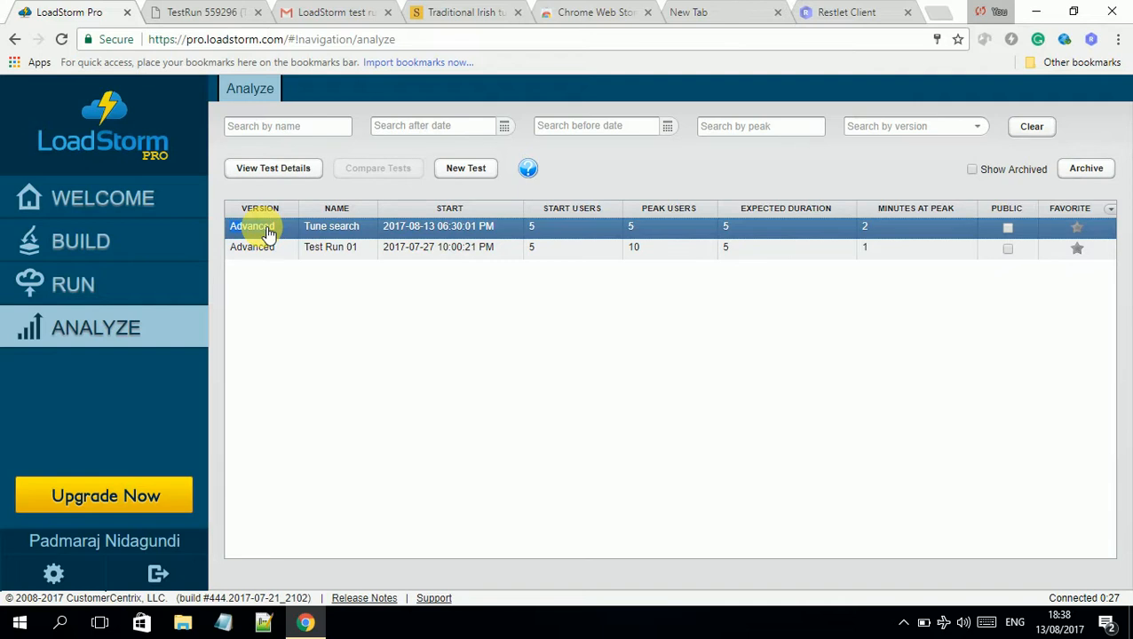
double_click(266, 229)
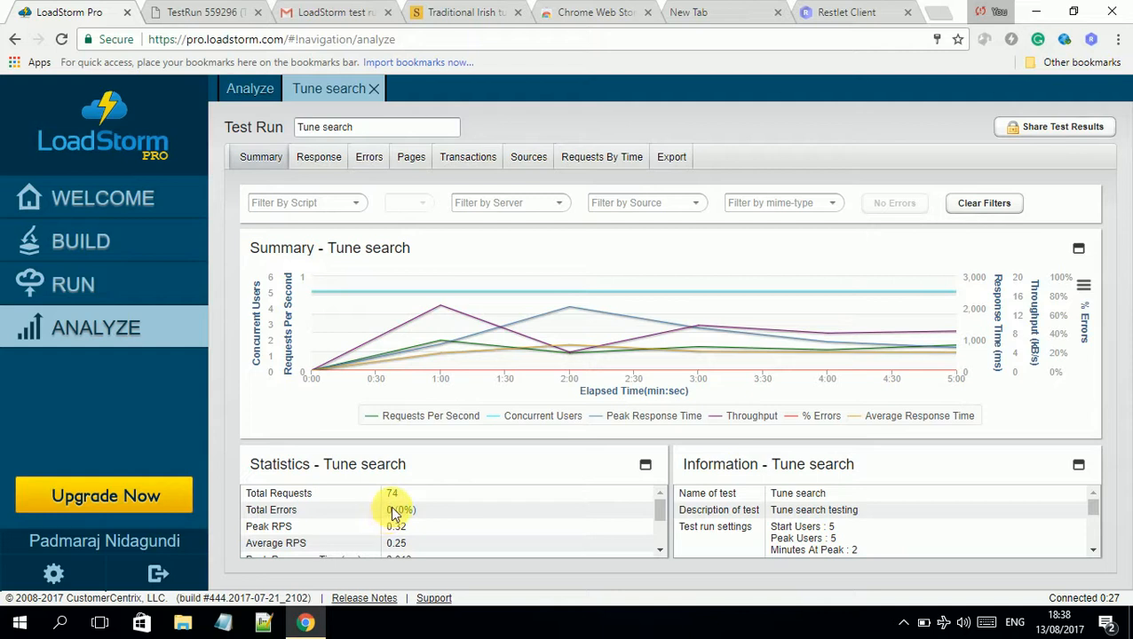
scroll(393, 523, down, 1)
scroll(393, 522, down, 3)
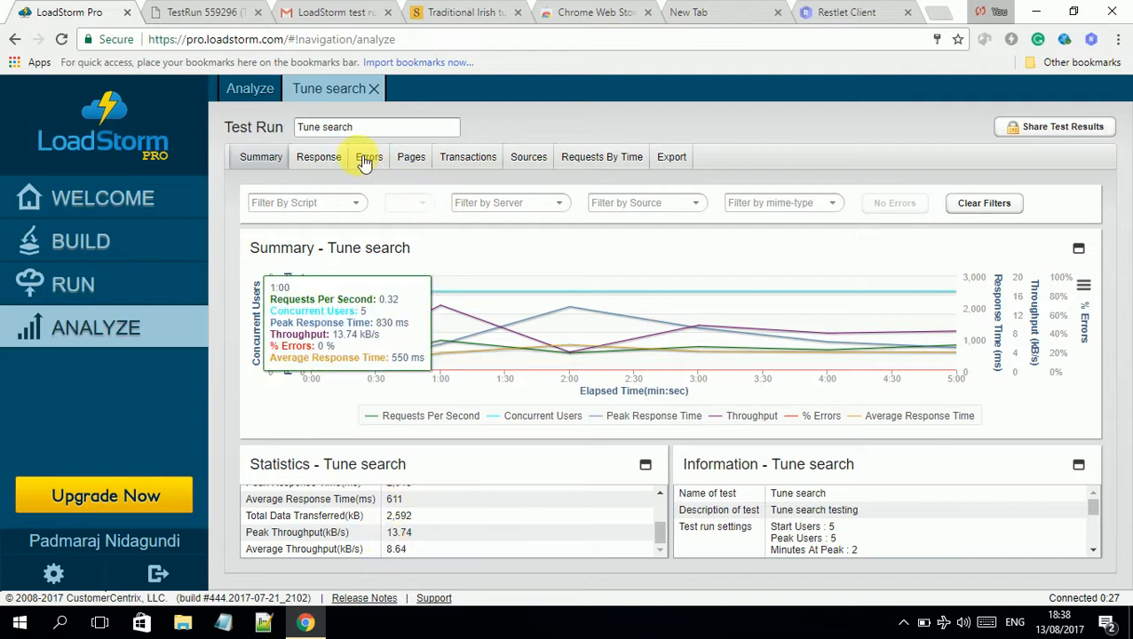
Review Tune search's Response and Errors tabs, then export a PDF report and open it
click(335, 160)
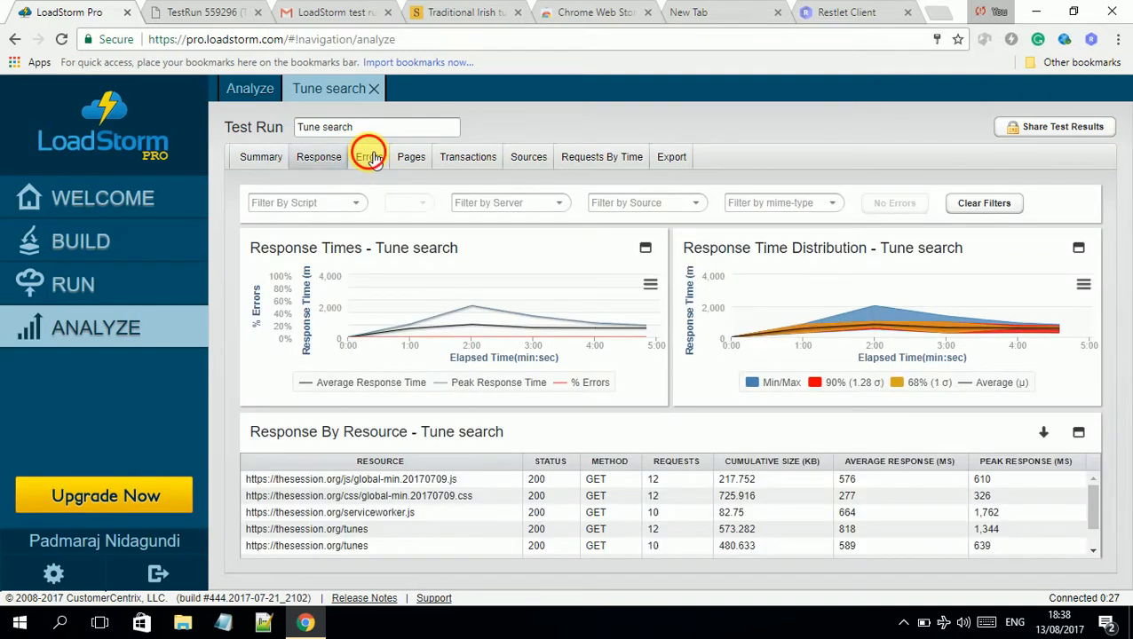
click(368, 157)
click(671, 160)
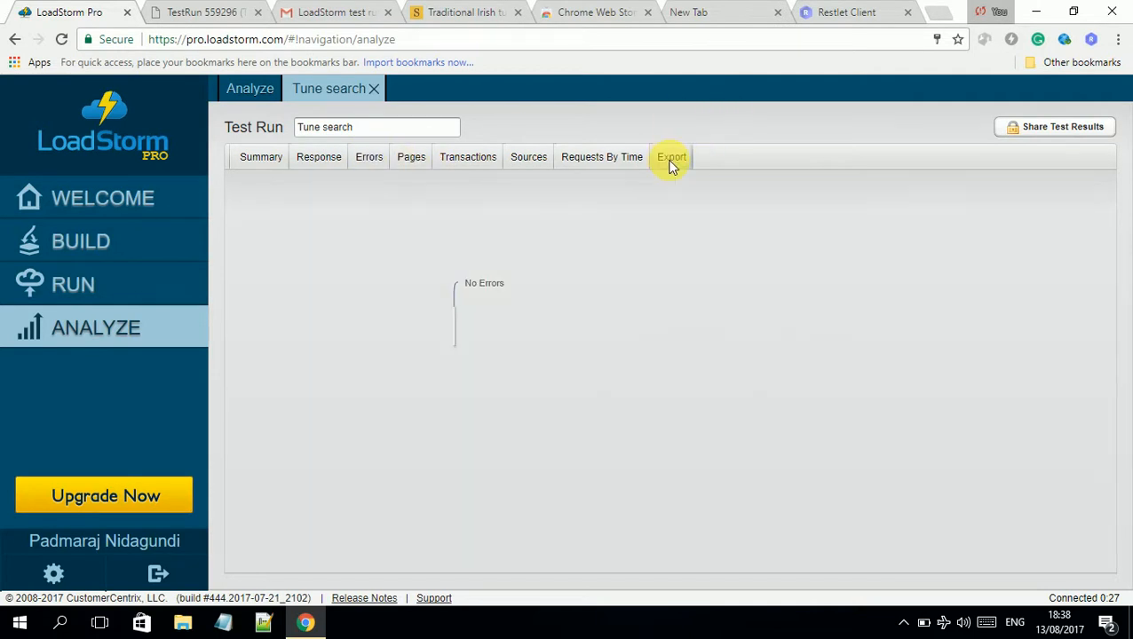
click(748, 462)
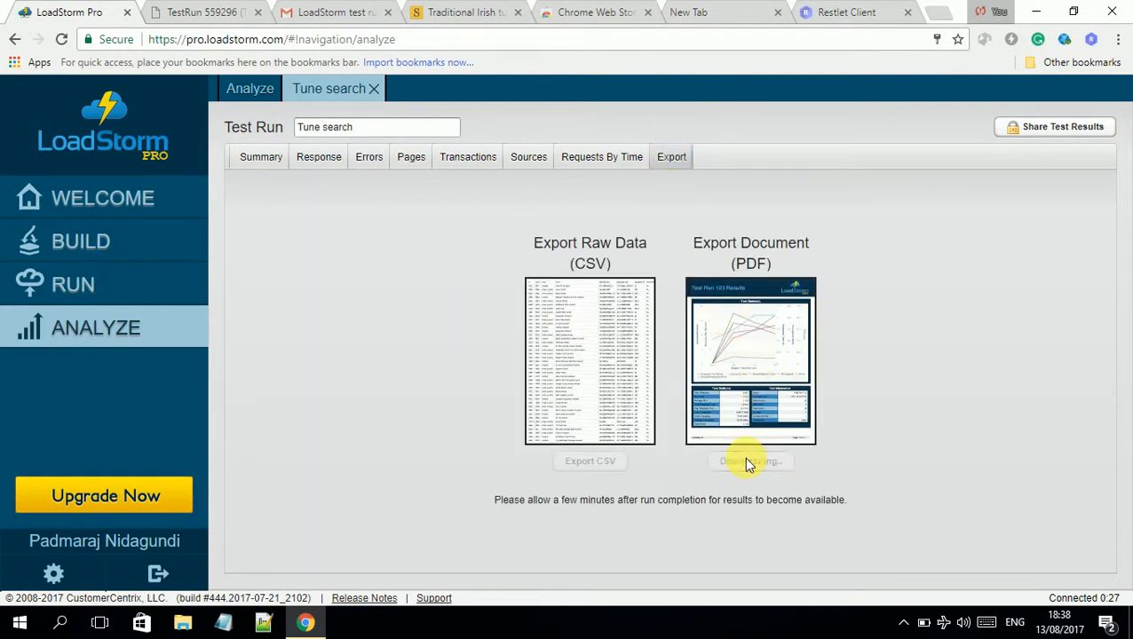
click(170, 588)
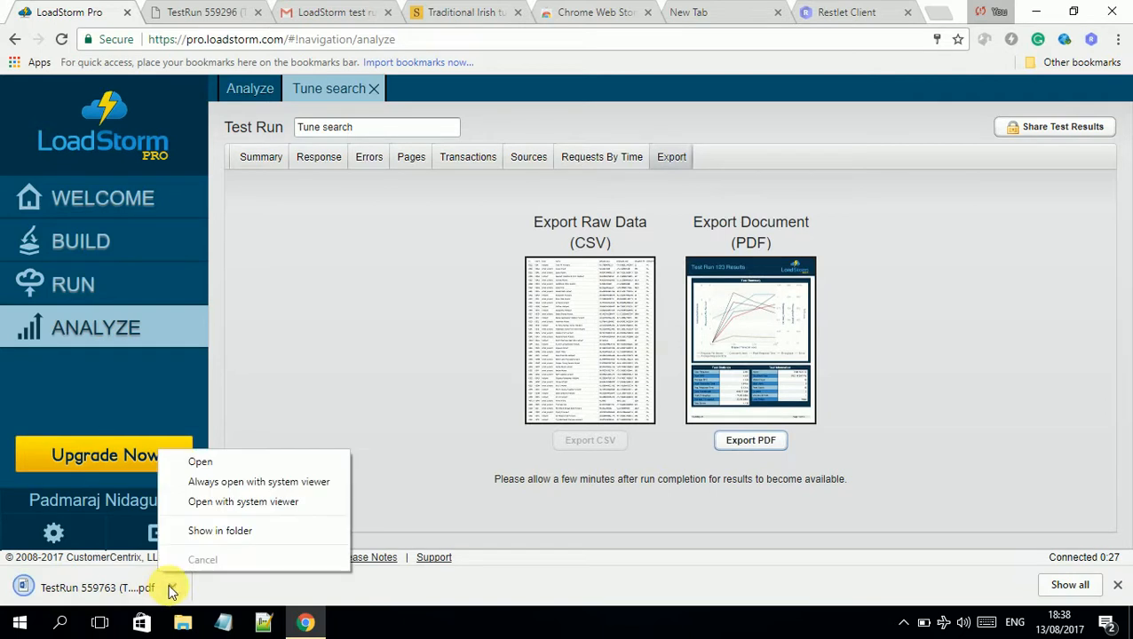
click(204, 462)
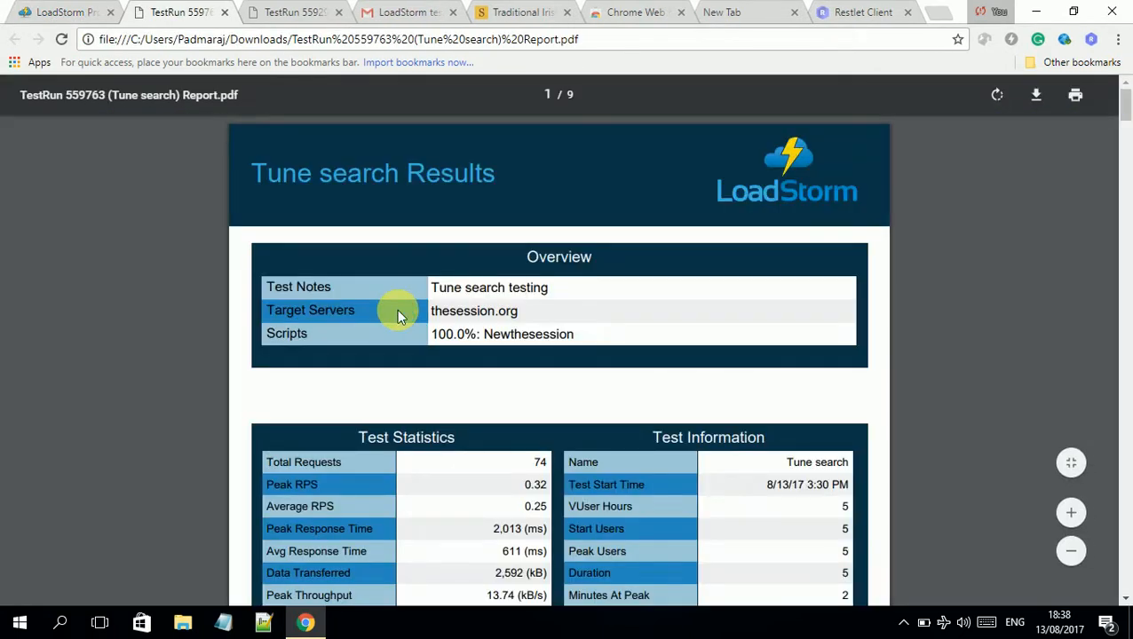
Highlight the thesession.org target server and scroll through the PDF report's statistics and charts
drag(267, 310, 408, 304)
click(525, 315)
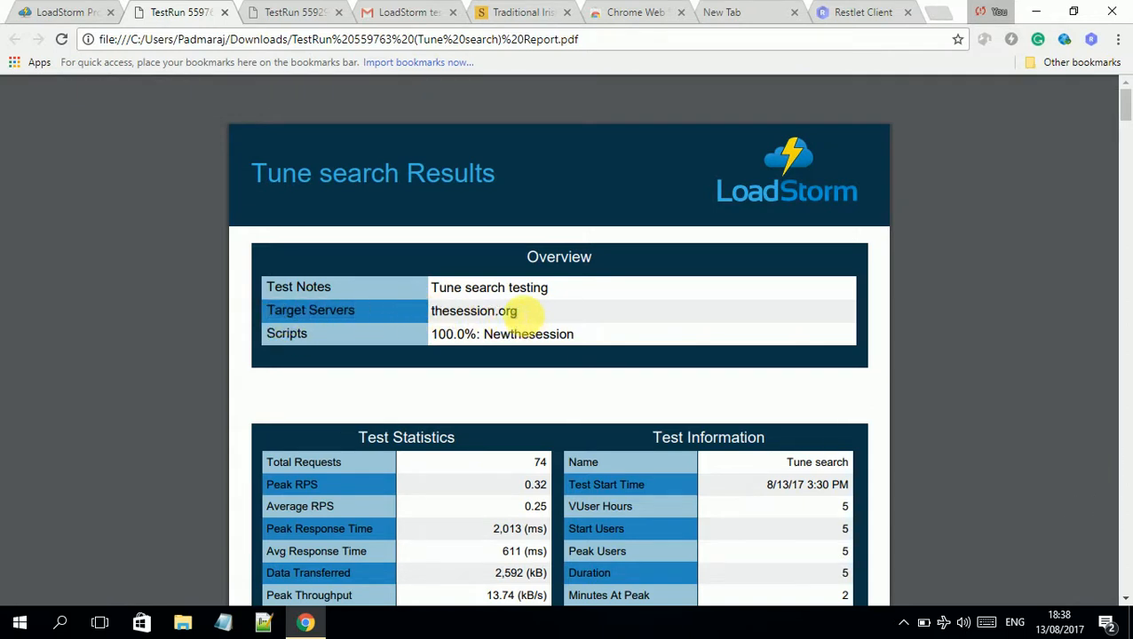
drag(524, 311, 404, 330)
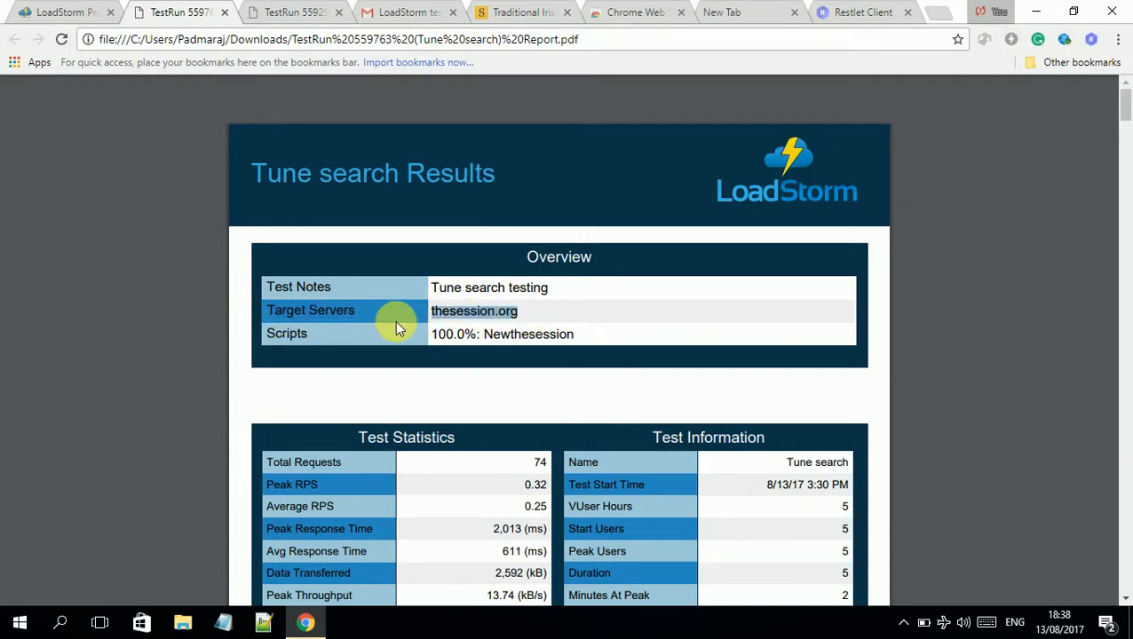
scroll(395, 322, down, 1)
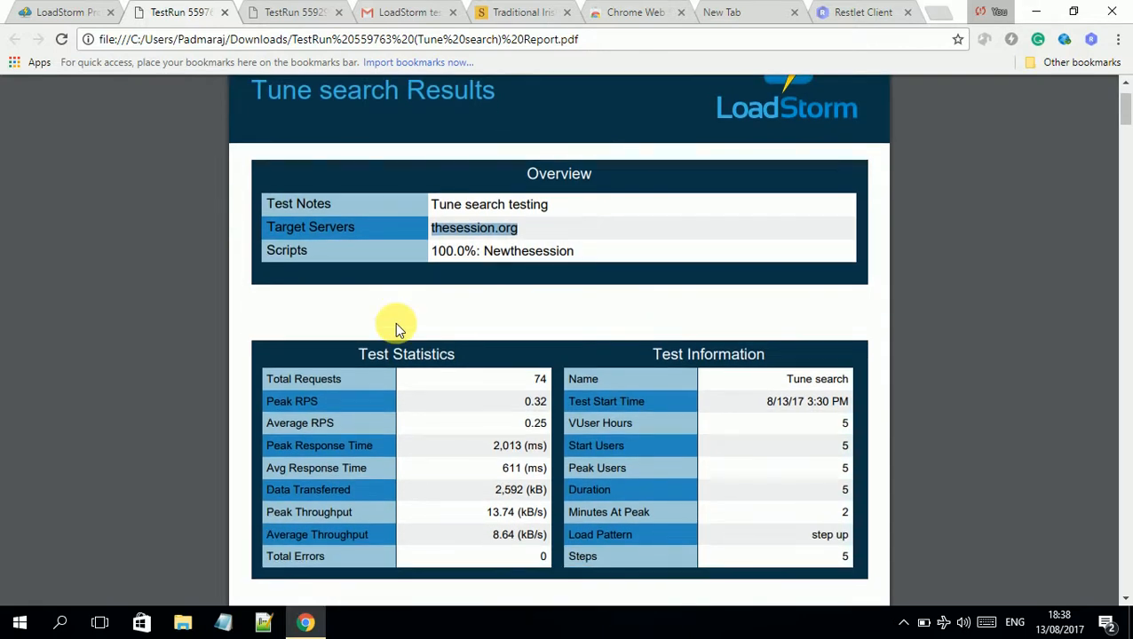
scroll(395, 323, down, 1)
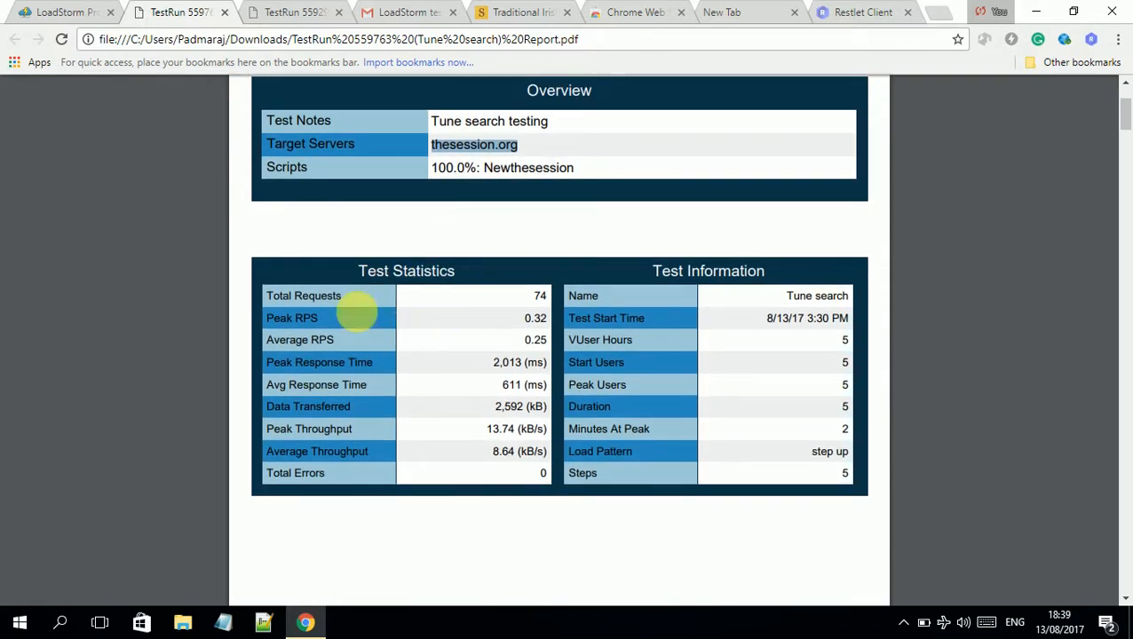
scroll(689, 351, down, 4)
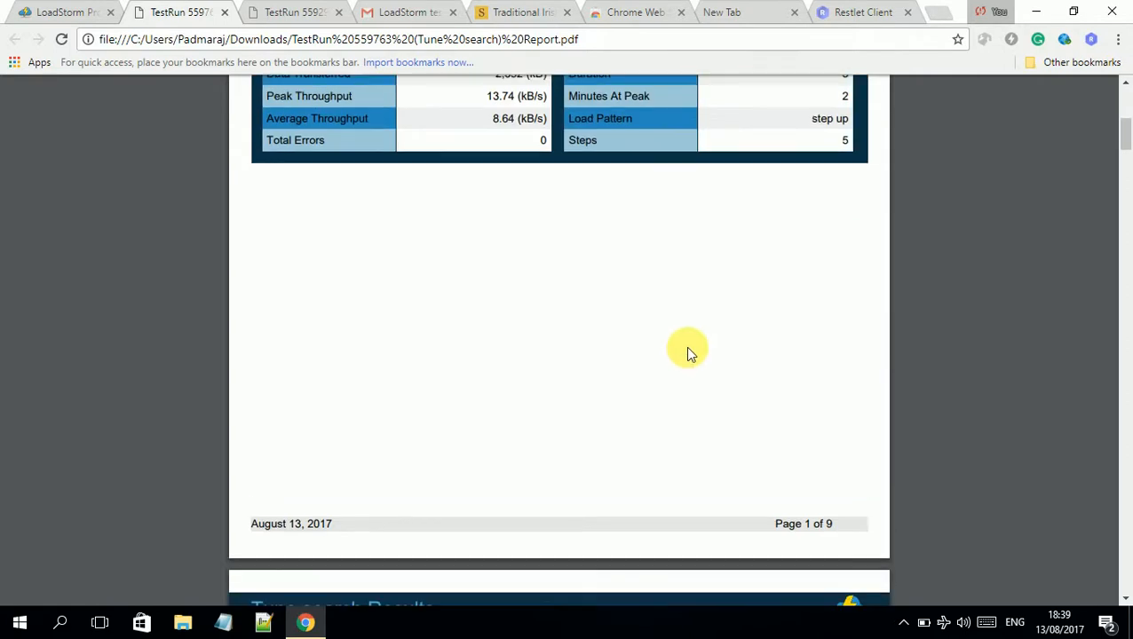
scroll(689, 351, down, 9)
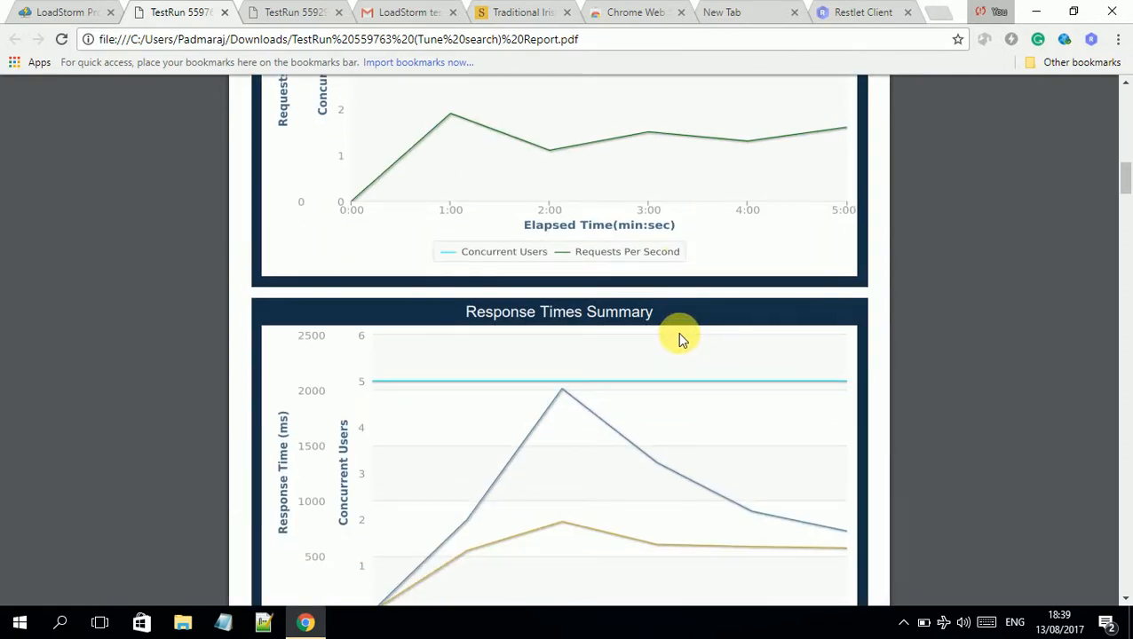
scroll(678, 332, down, 5)
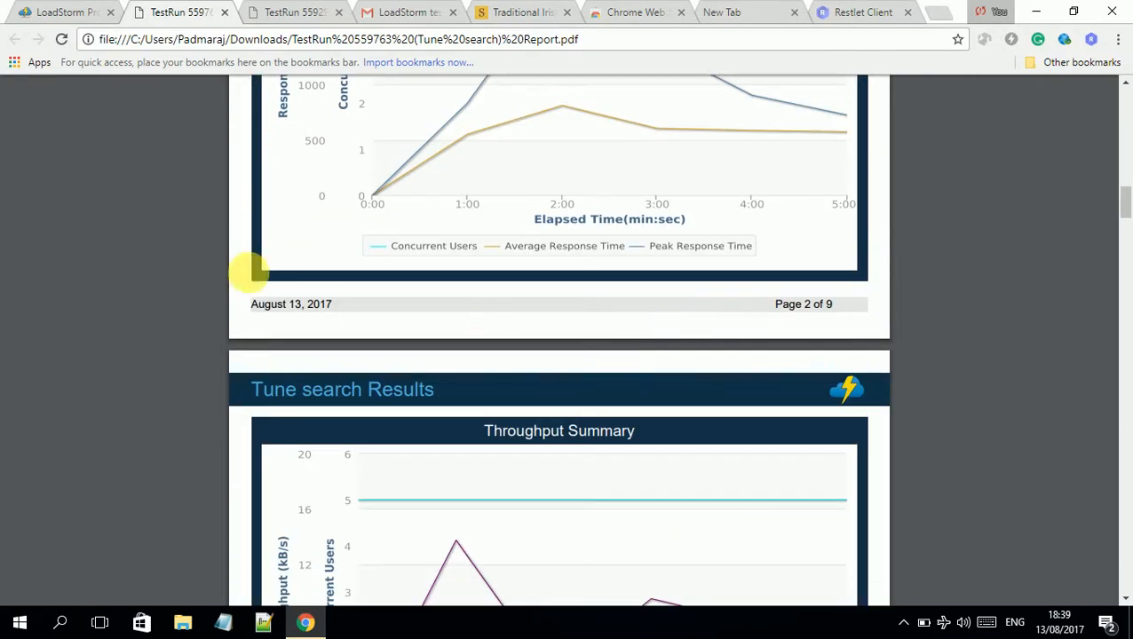
click(44, 11)
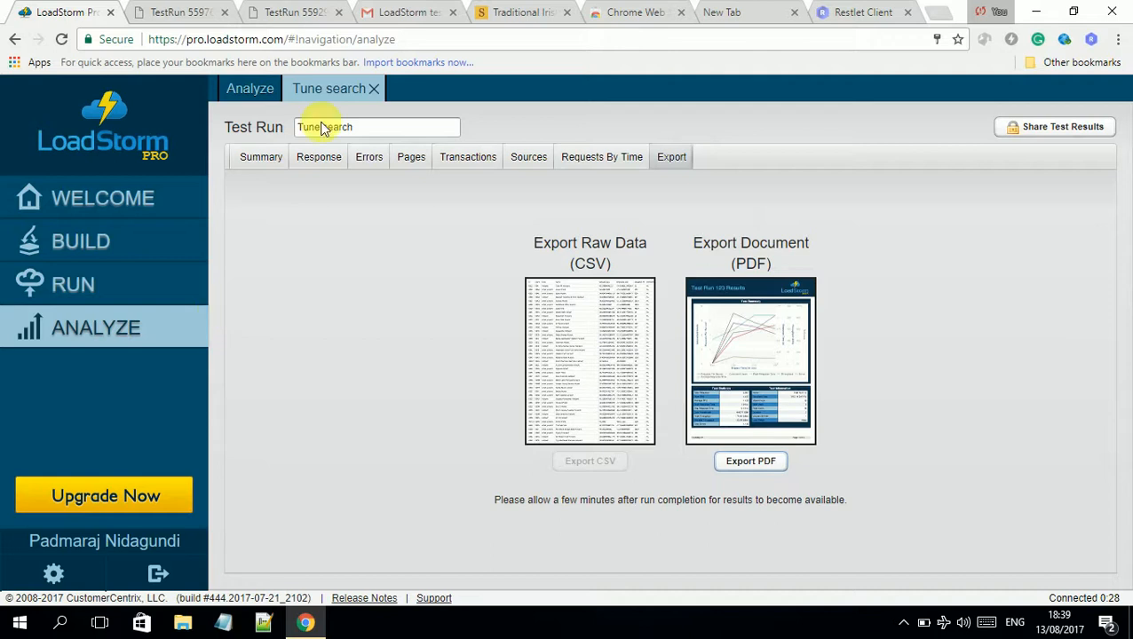
Close Tune search and browse Upgrade Account plans, Basic $299.97 through Plus $3,999.97
click(372, 90)
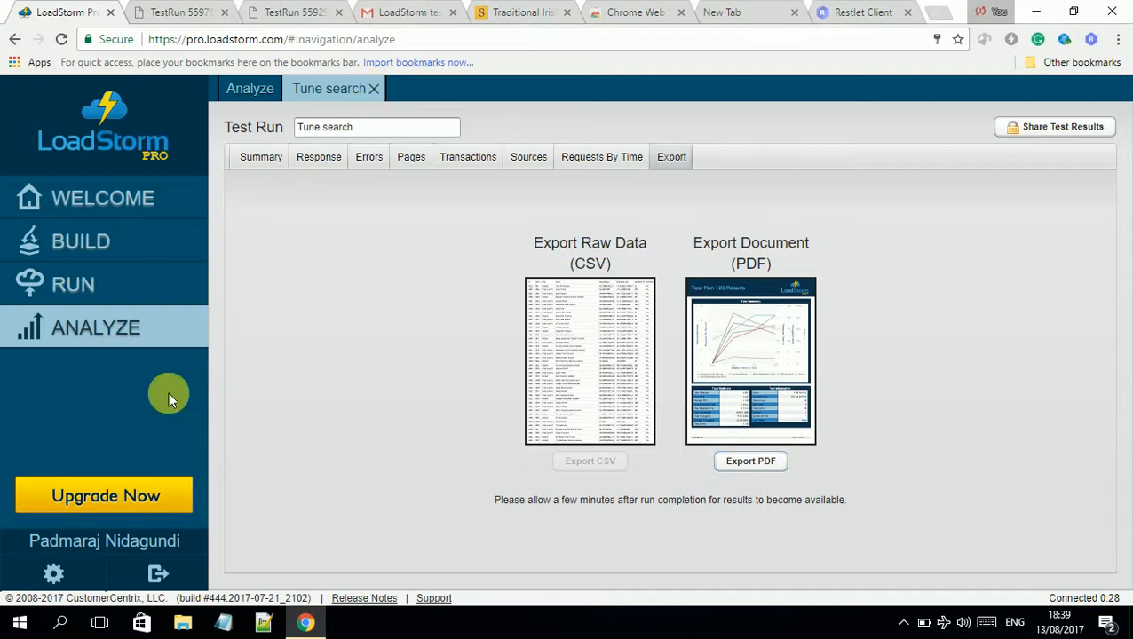
click(133, 497)
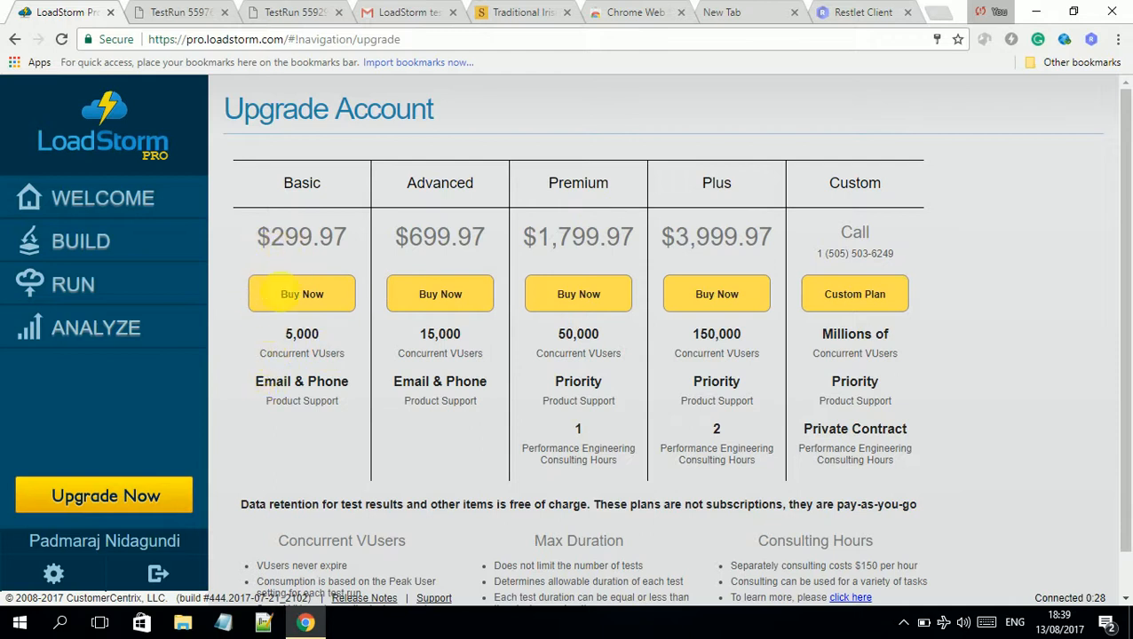
click(282, 333)
drag(284, 338, 348, 360)
click(428, 336)
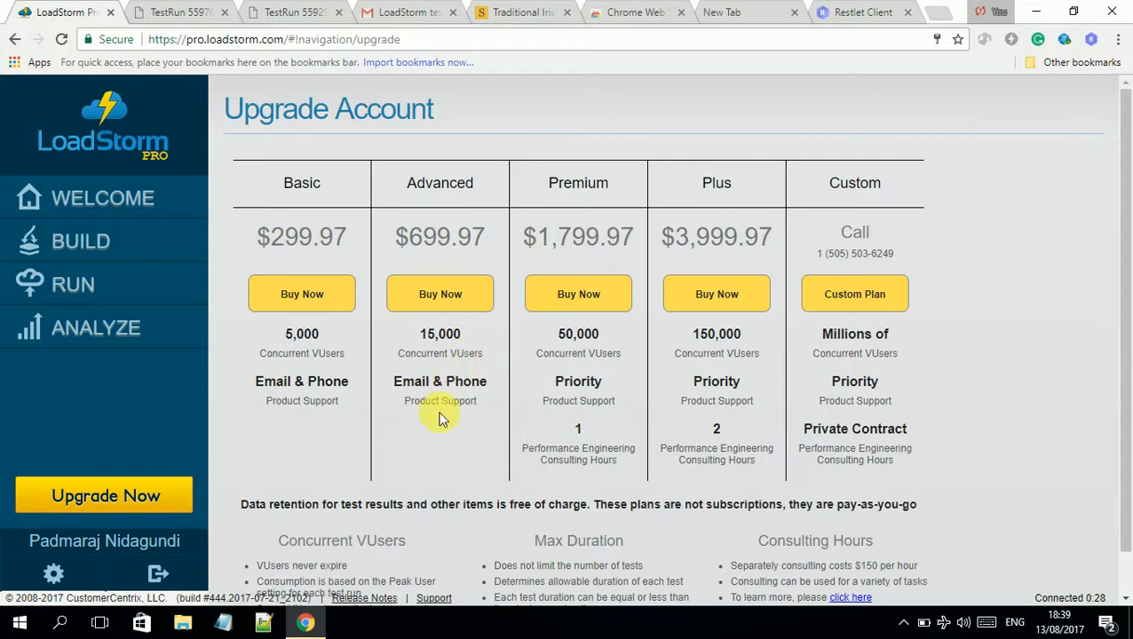
scroll(435, 559, down, 1)
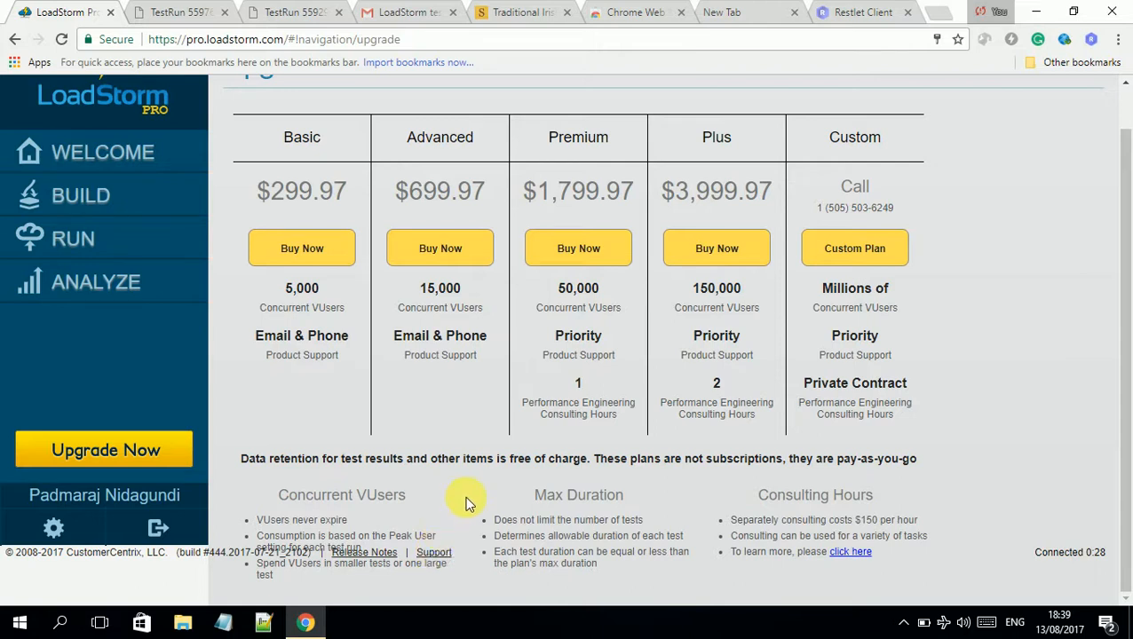
scroll(463, 497, up, 1)
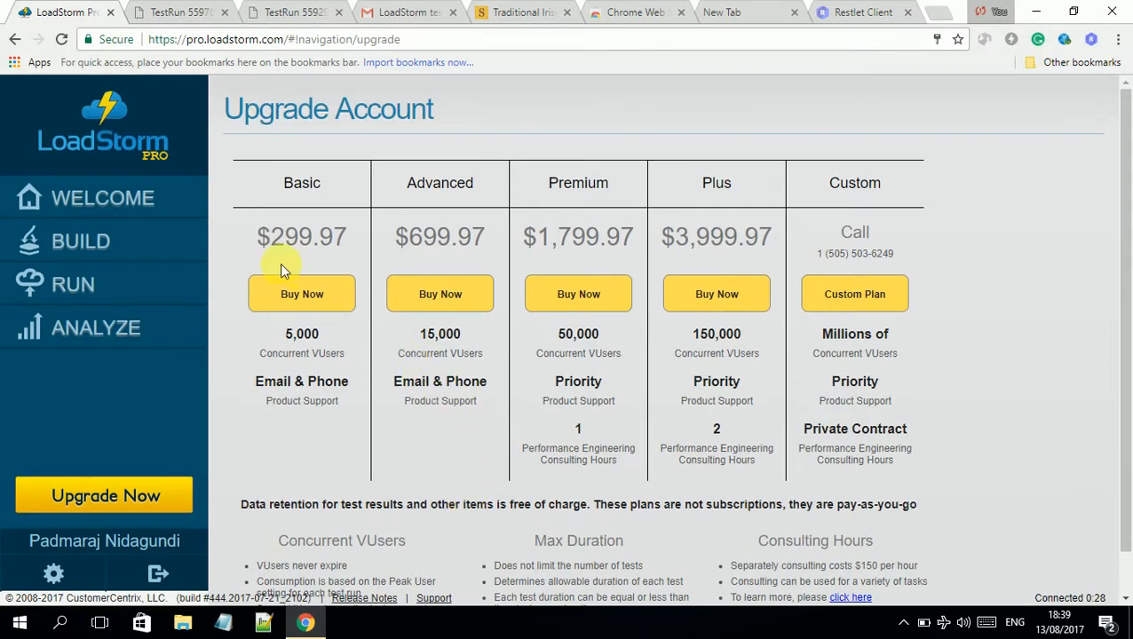